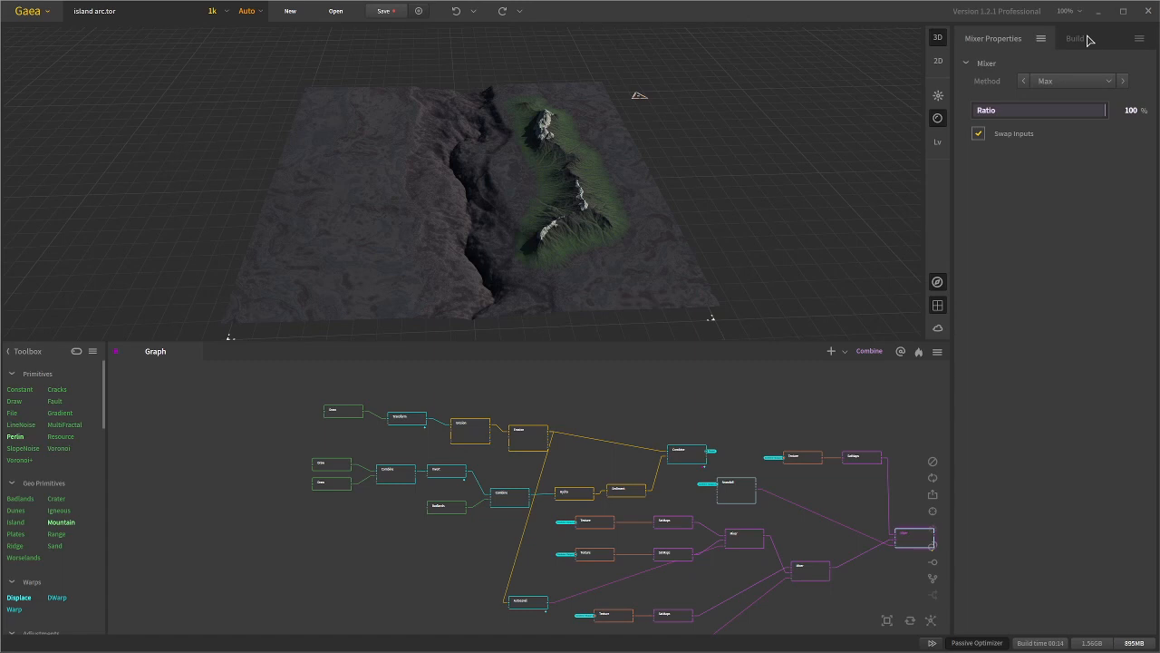
Step: Review the build settings for the Mixer output, including resolution, range and terrain definition, and return to the Mixer properties
click(1079, 38)
scroll(1015, 625, down, 2)
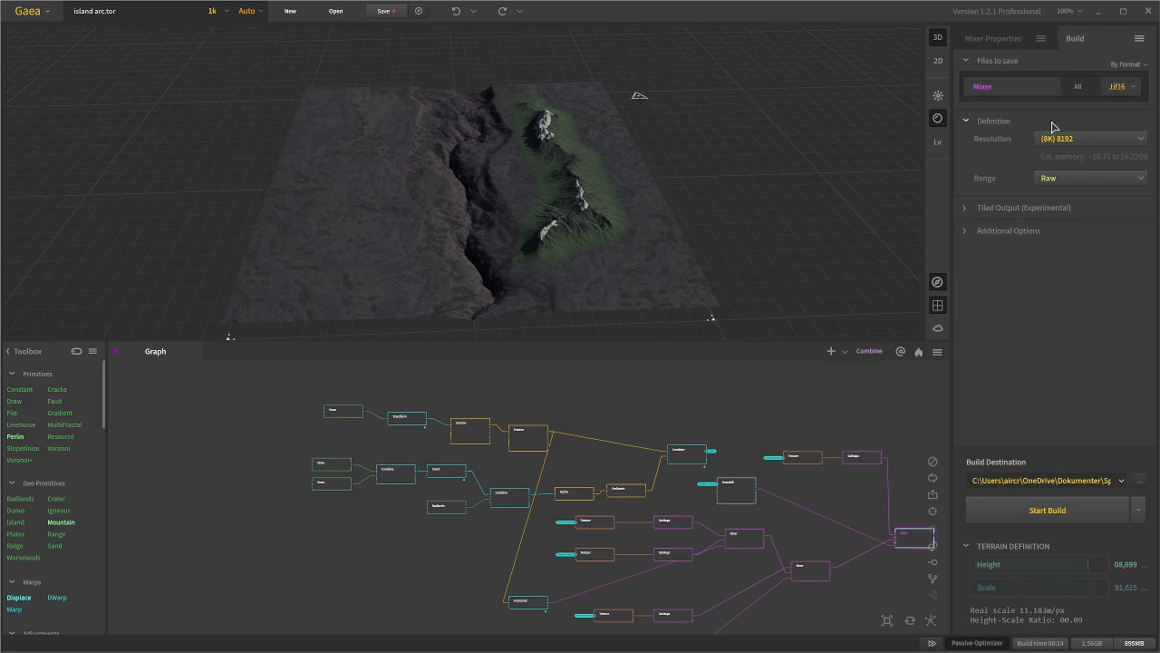
click(1006, 550)
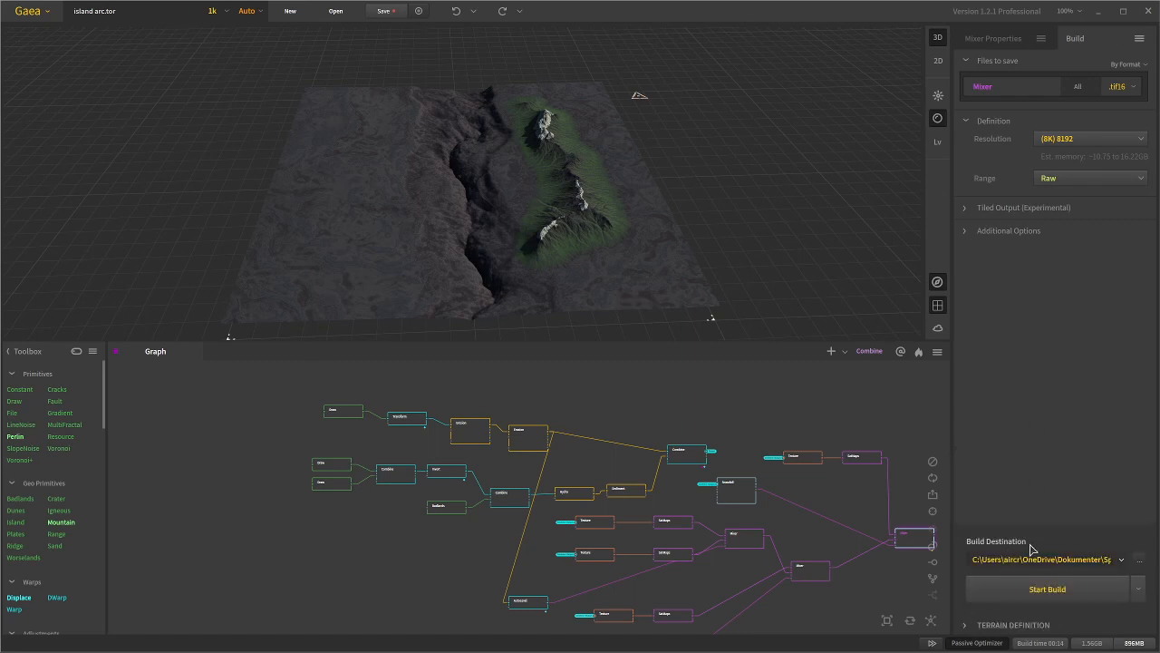
click(996, 629)
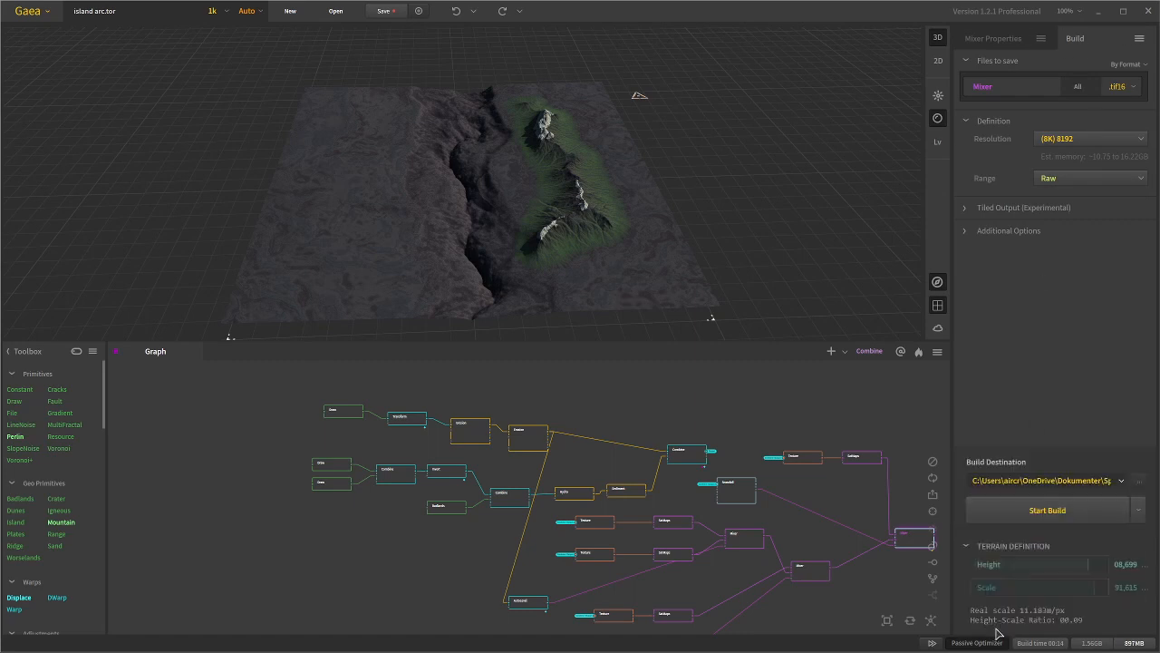
click(993, 40)
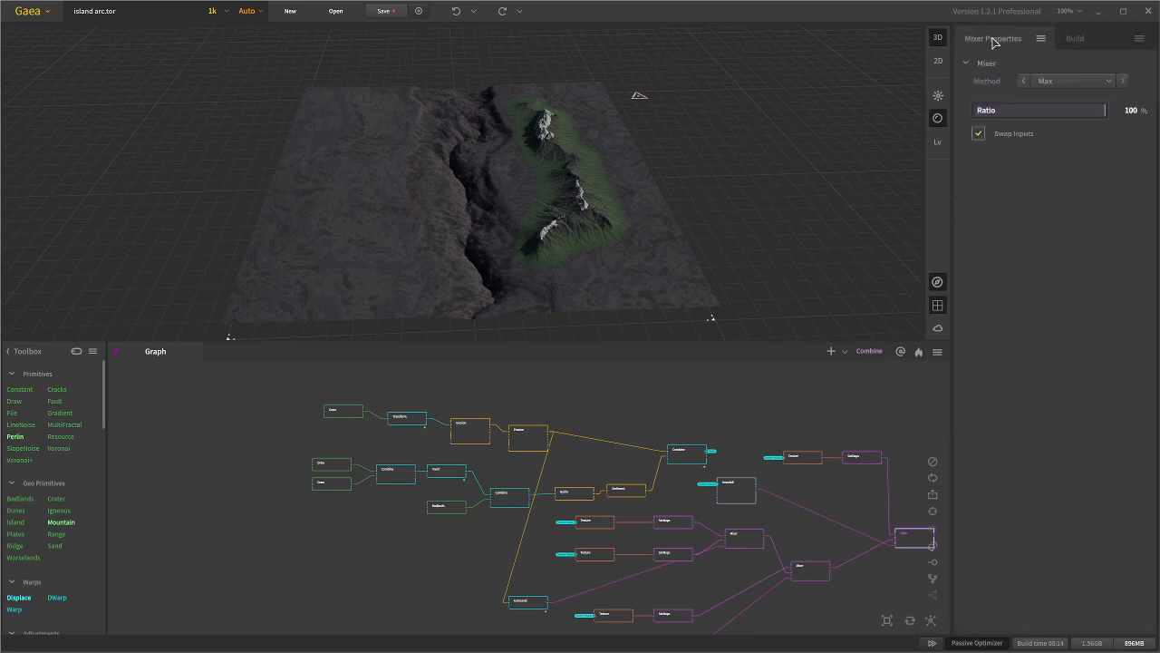
Step: View the mountain ridge drawn in the topmost Draw node with its guide editor and hide the 2D view again
scroll(304, 385, up, 2)
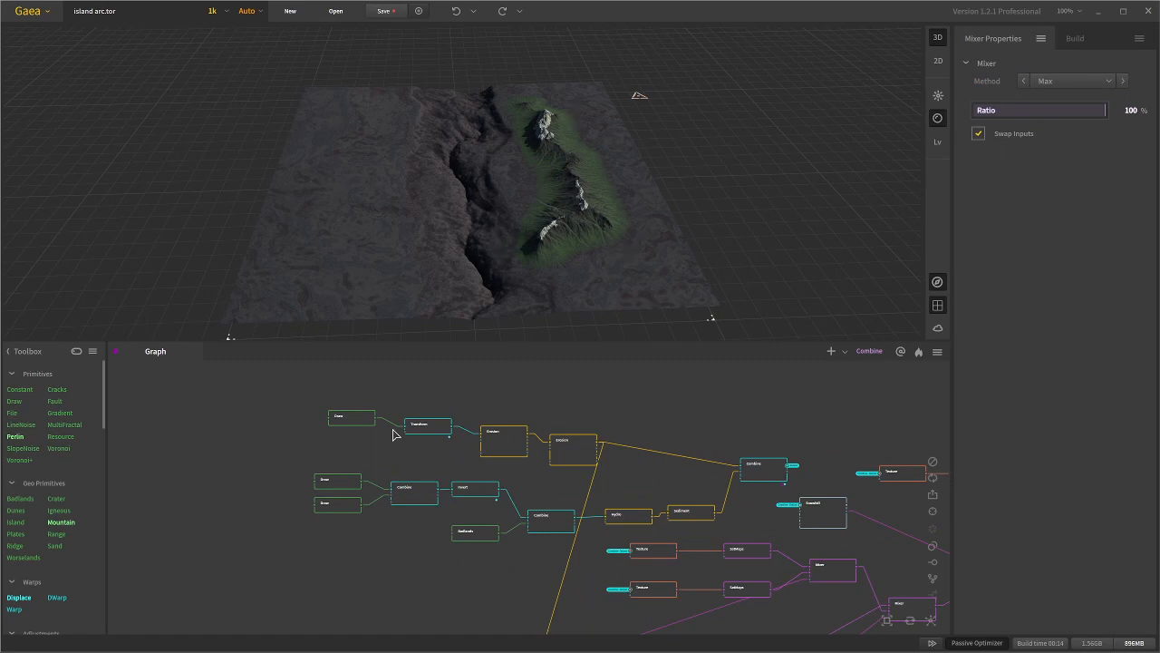
click(365, 421)
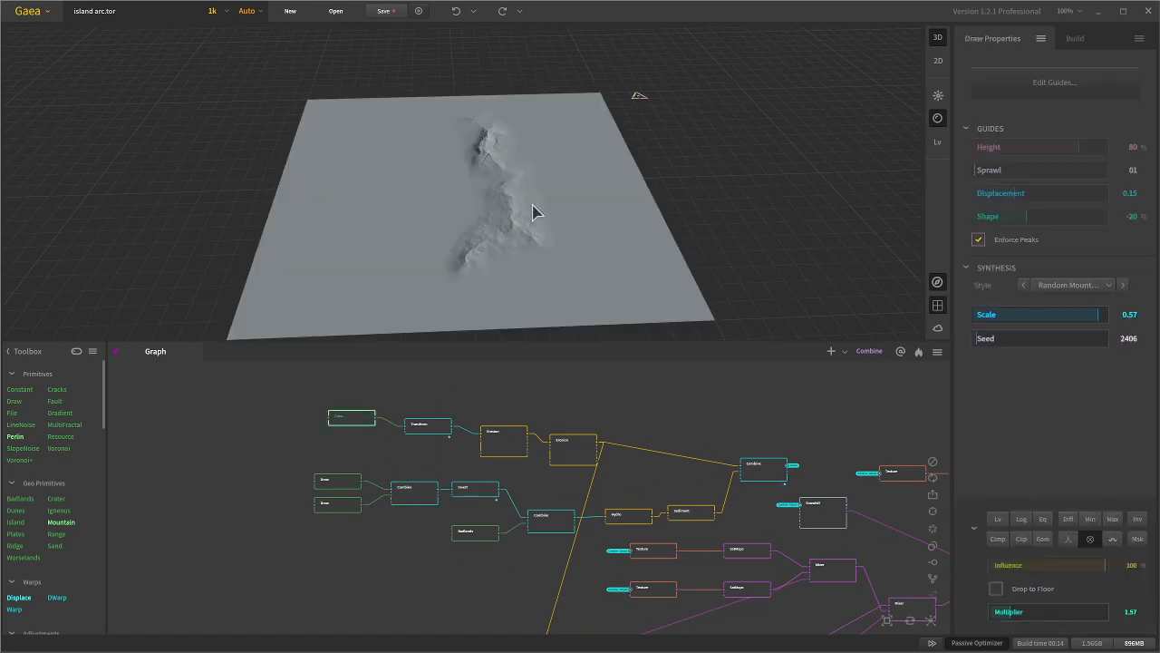
click(1055, 81)
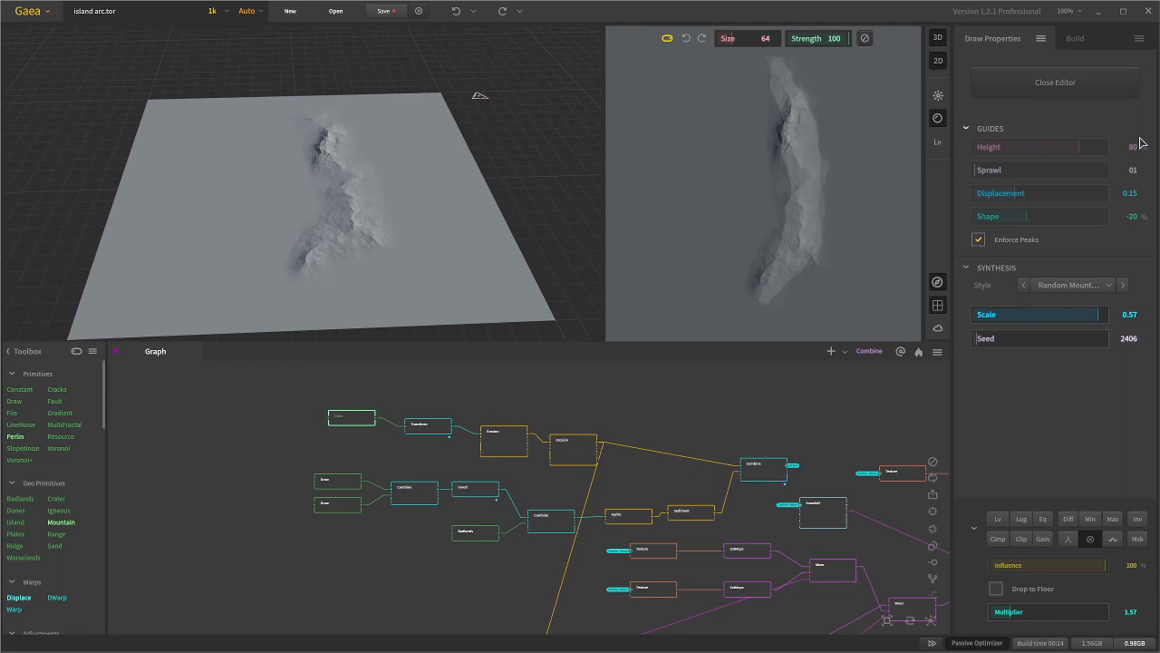
click(937, 62)
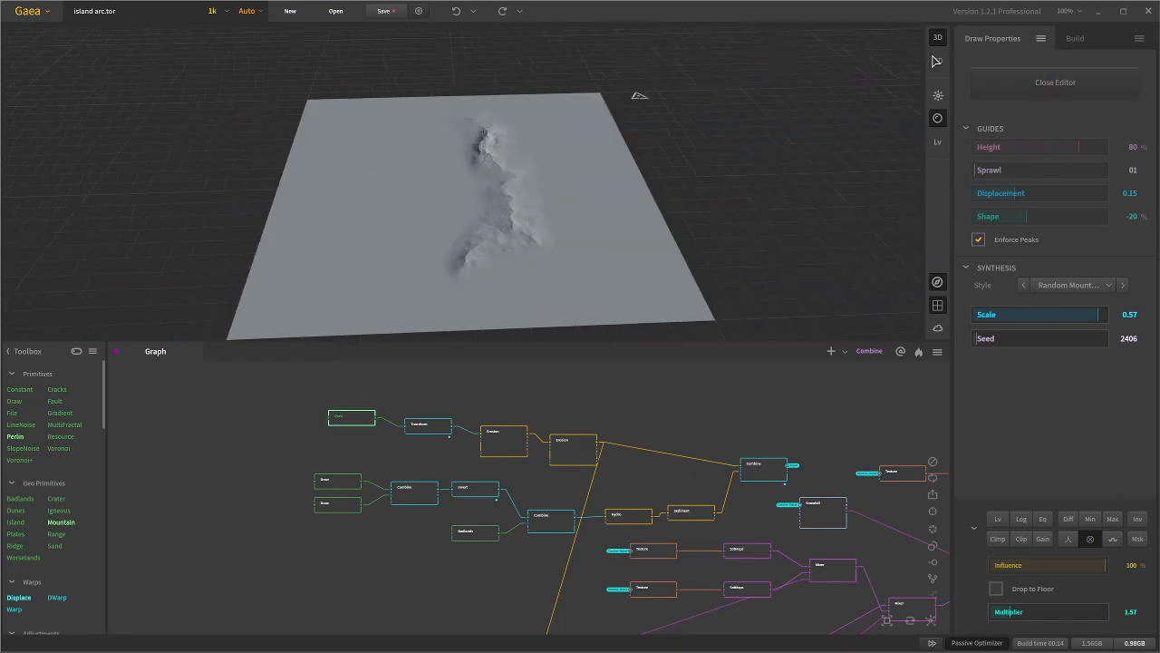
Step: Compare the topmost Draw node's terrain with the Transform node's output and inspect the shifted mountain range up close
click(433, 428)
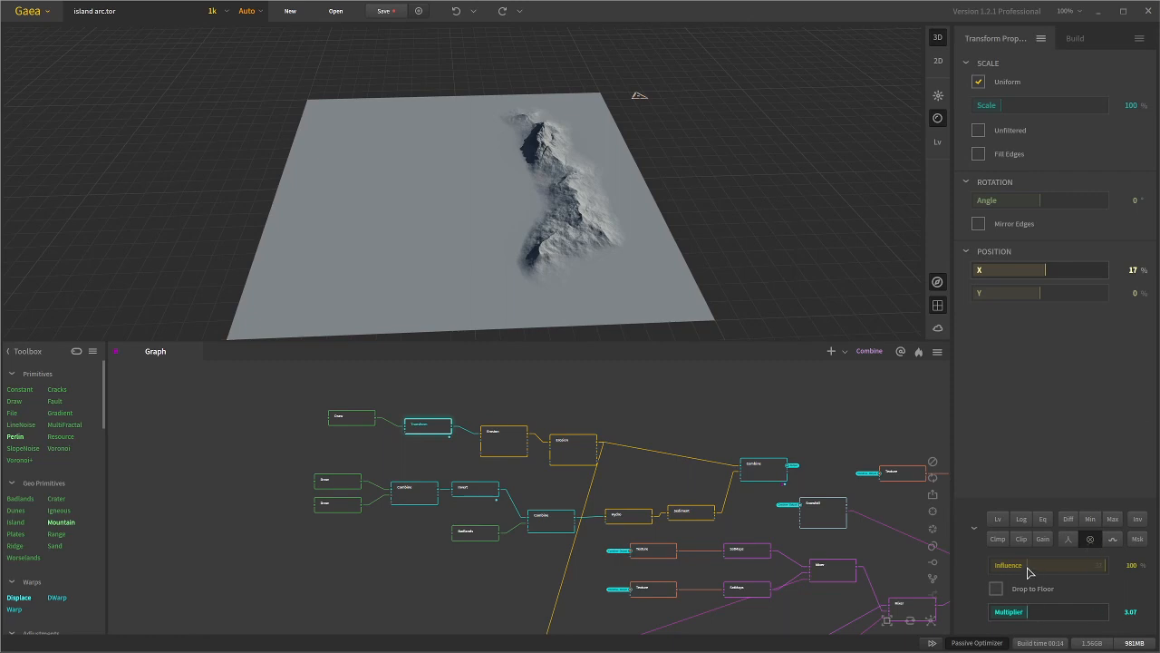
click(355, 417)
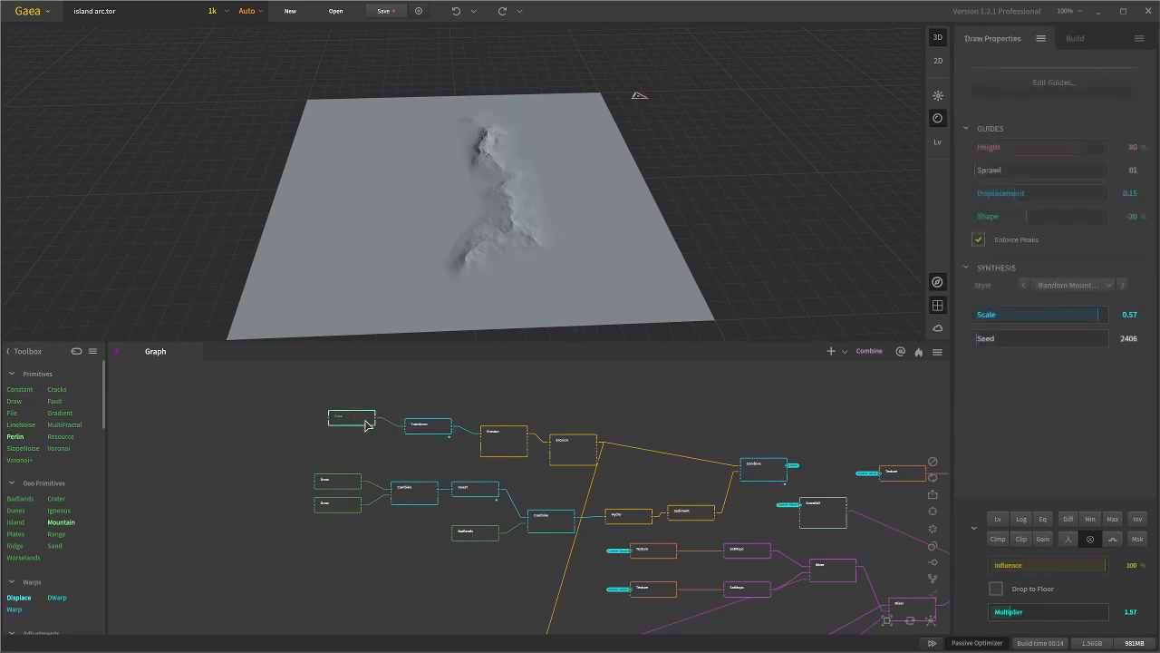
click(440, 430)
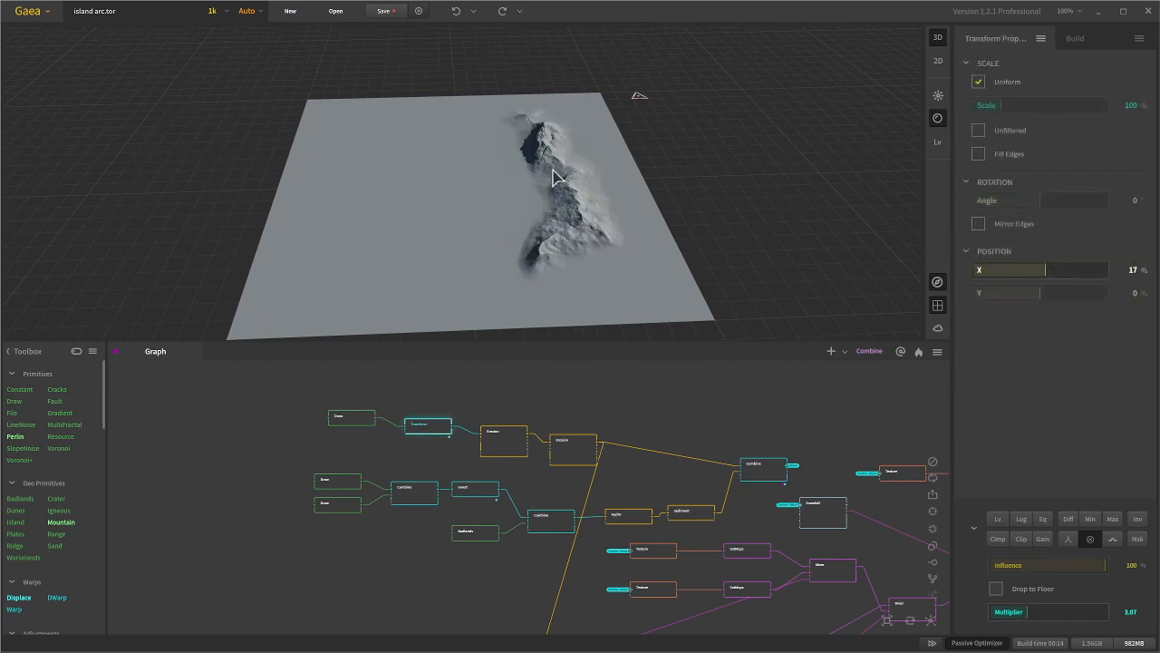
drag(524, 257, 570, 195)
scroll(523, 256, down, 4)
scroll(523, 208, up, 5)
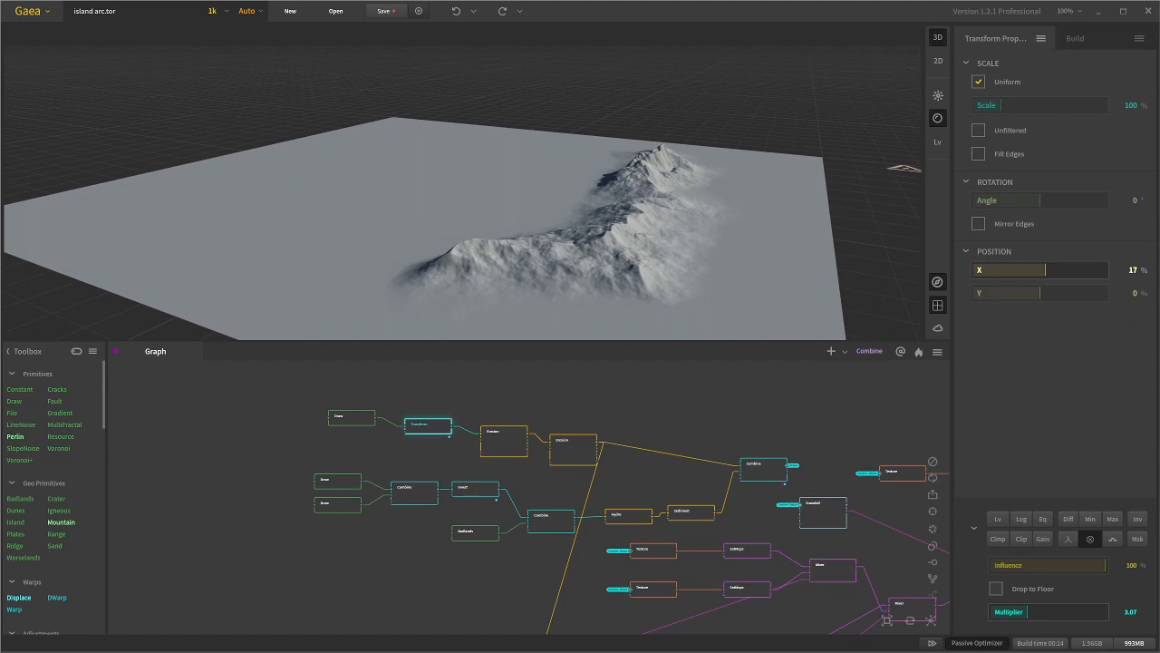
Step: Preview the two Erosion nodes after the Transform and examine the eroded mountain range from several angles
click(517, 448)
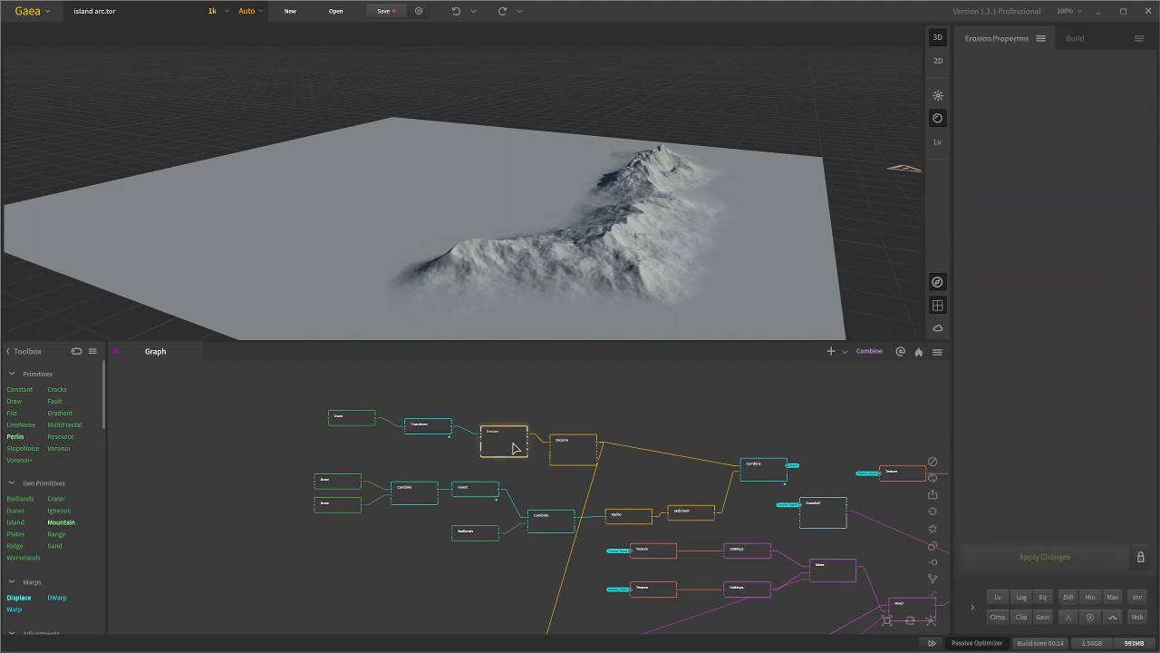
click(577, 453)
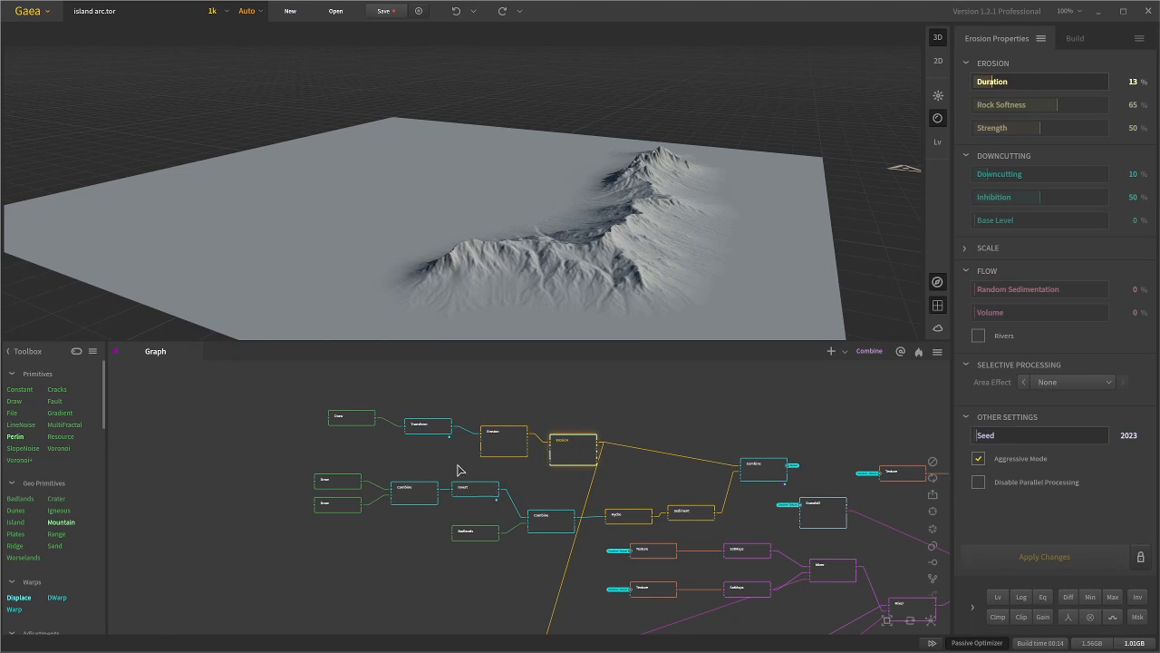
drag(580, 226, 683, 272)
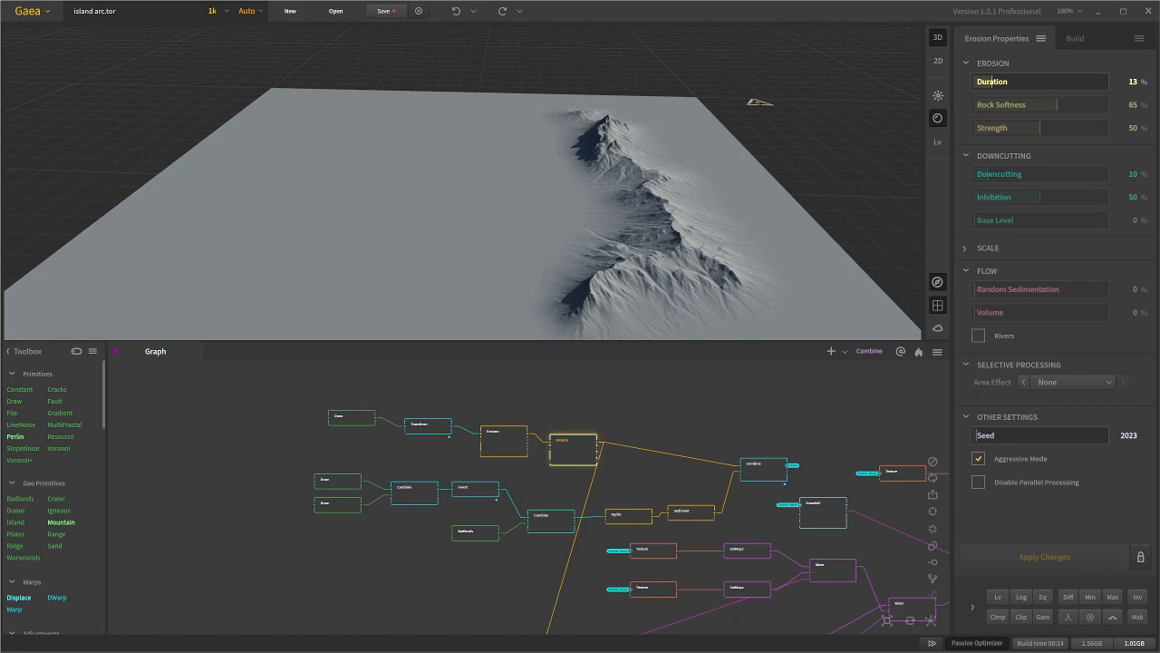
drag(462, 218, 440, 259)
scroll(440, 259, down, 5)
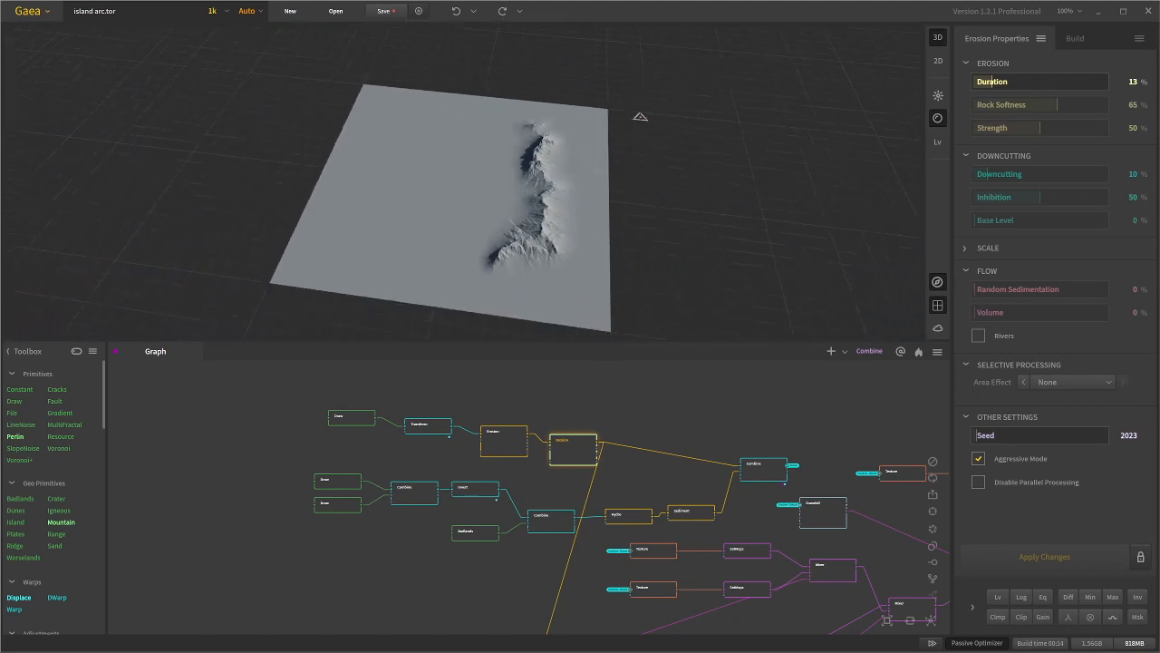
scroll(467, 186, up, 3)
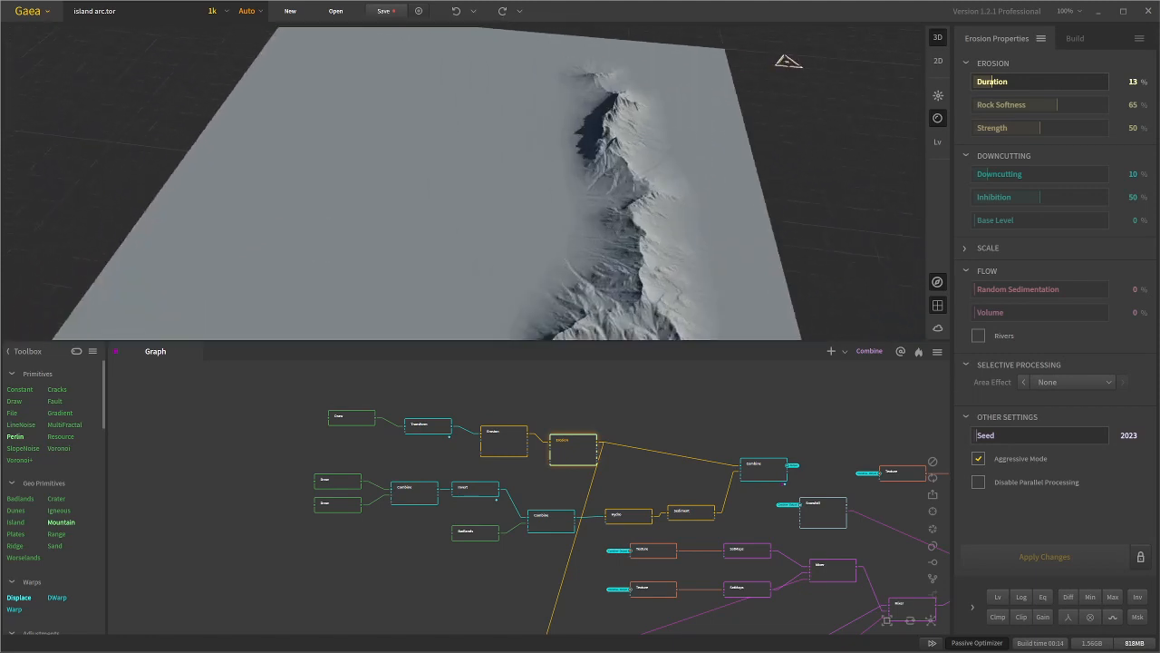
Step: Preview the two lower Draw nodes and view the second one's drawn guides, closing the 2D view again
click(338, 480)
click(339, 507)
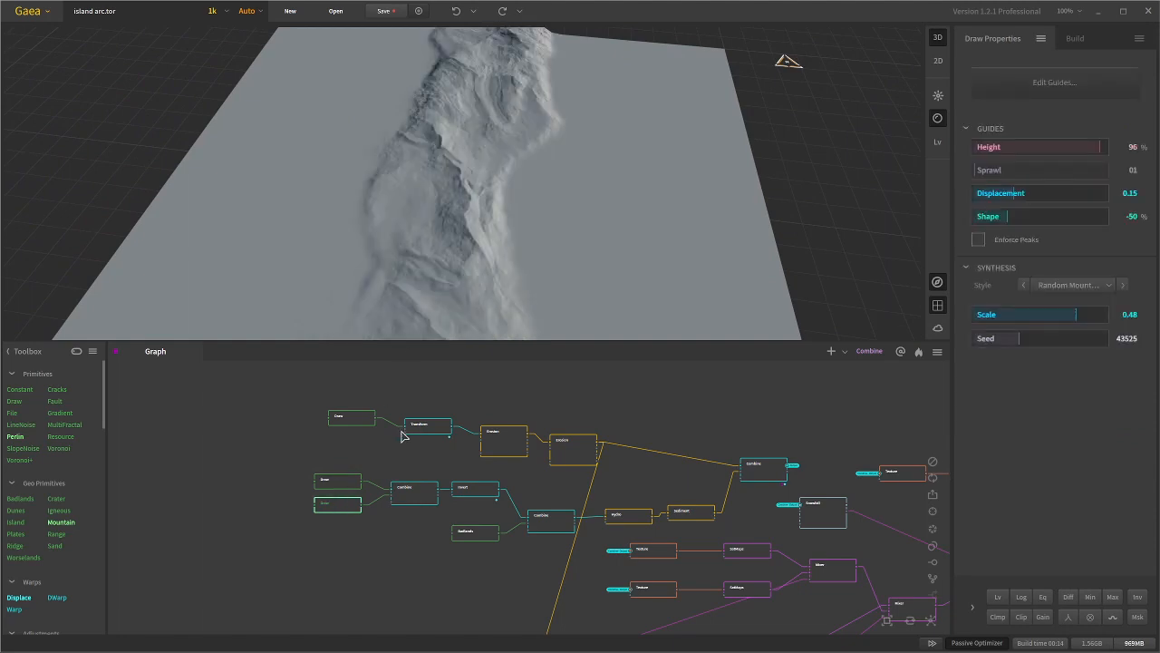
click(1043, 82)
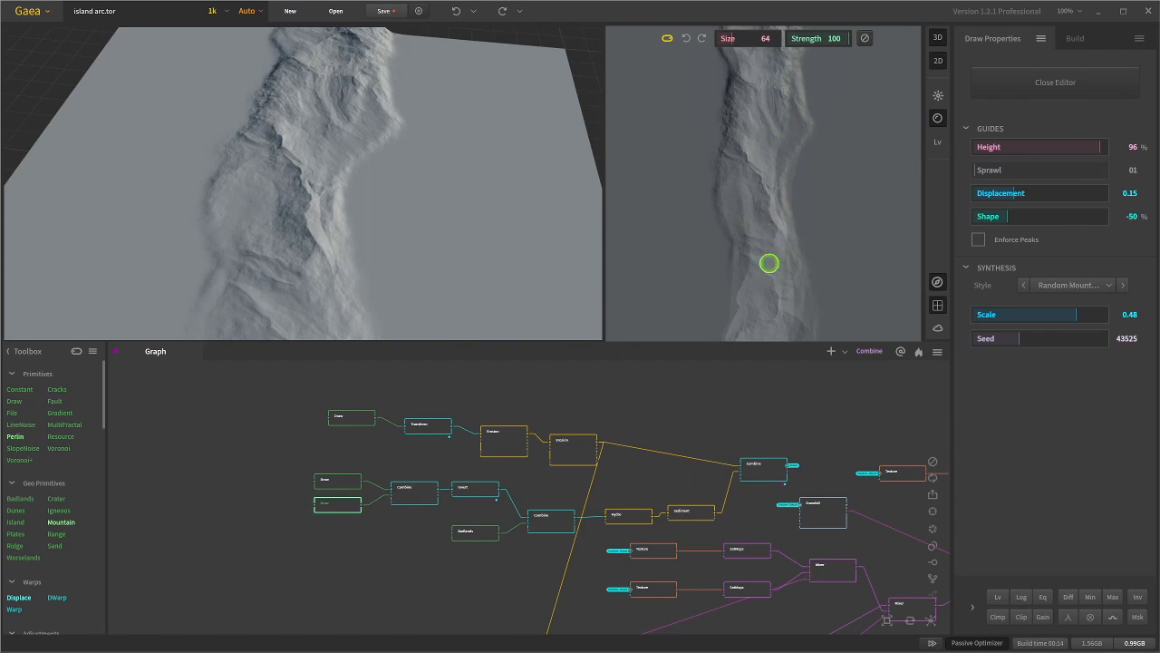
click(939, 62)
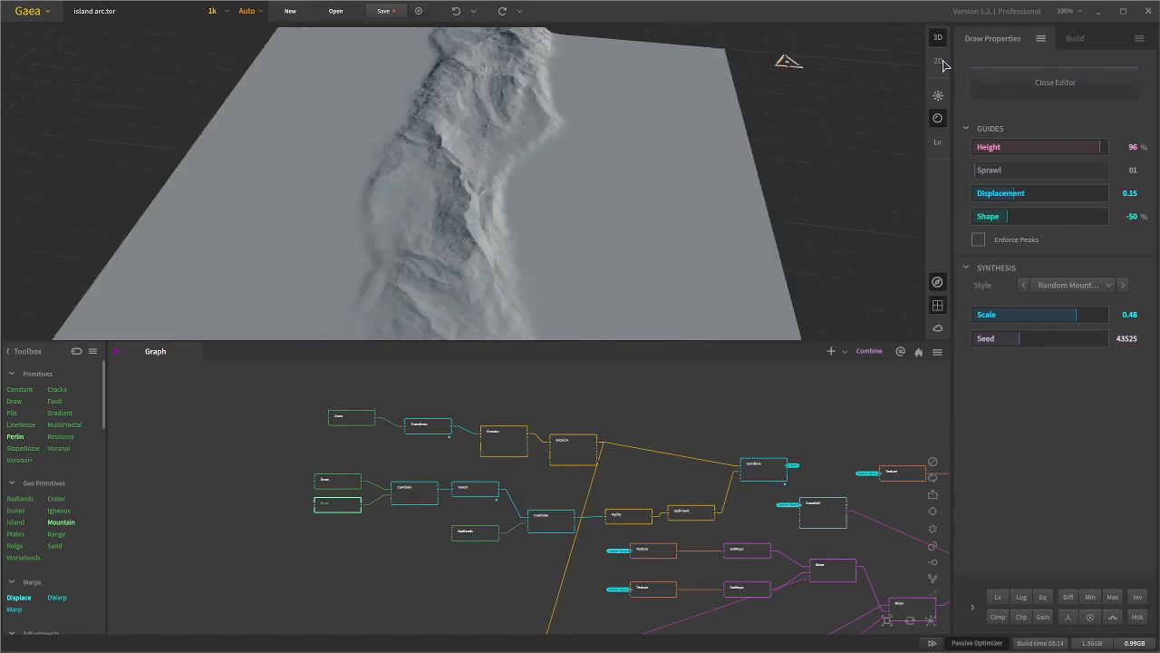
Step: Compare the two lower Draw nodes and preview how the Combine and Invert nodes turn them into a trench
click(346, 485)
click(351, 509)
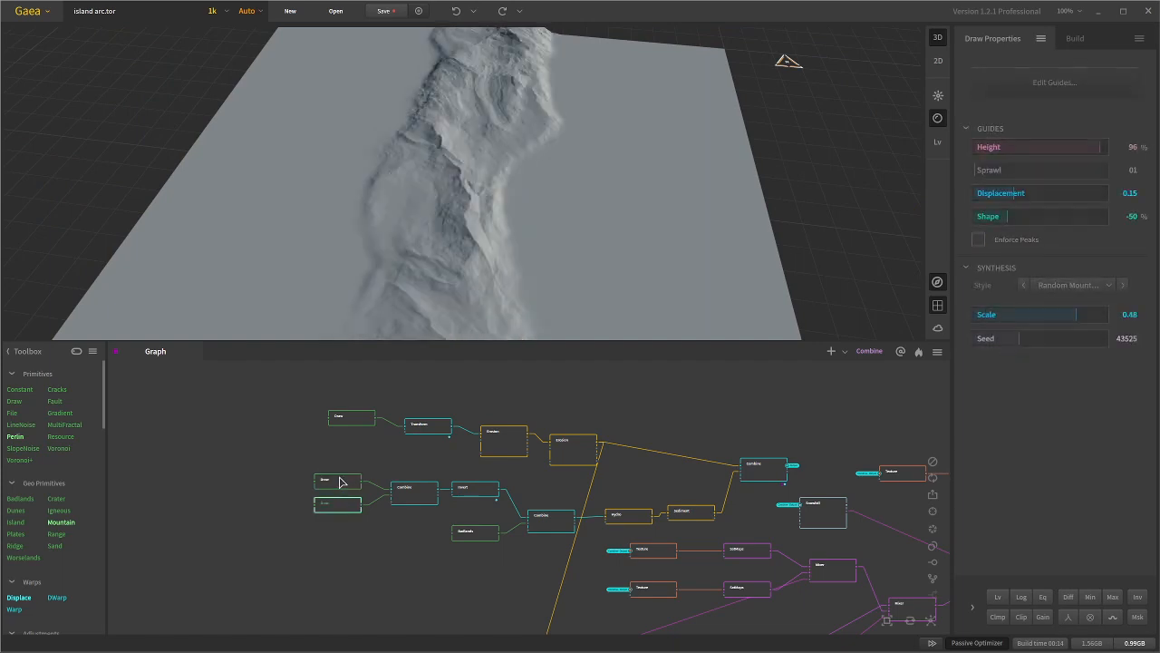
click(341, 482)
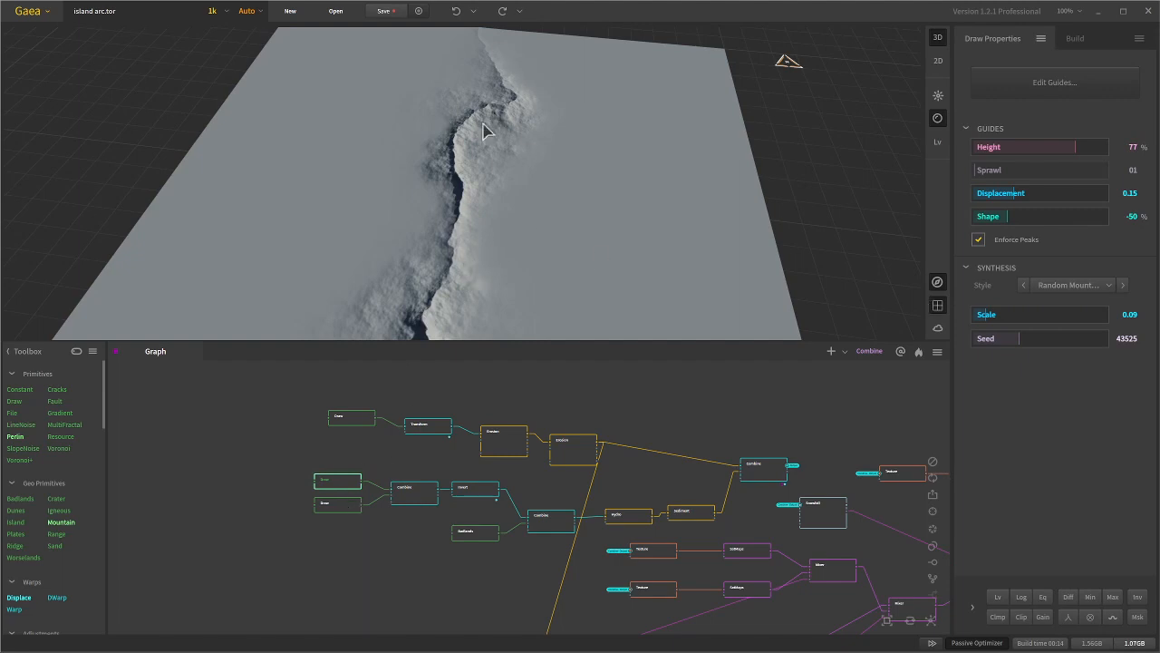
click(416, 491)
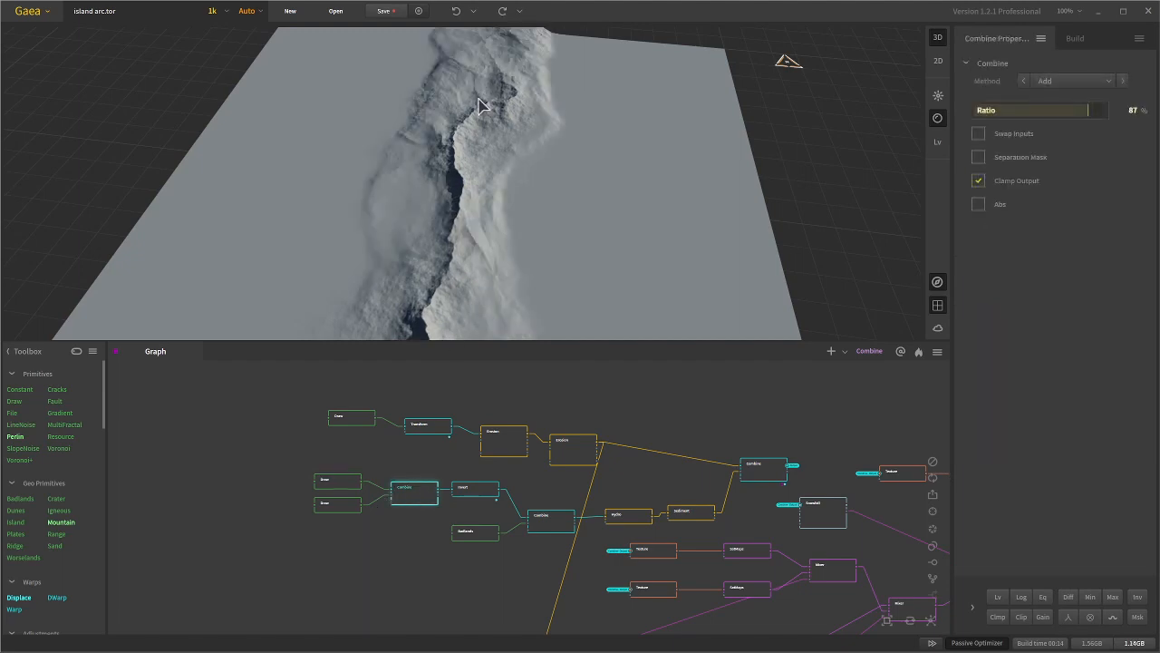
click(467, 493)
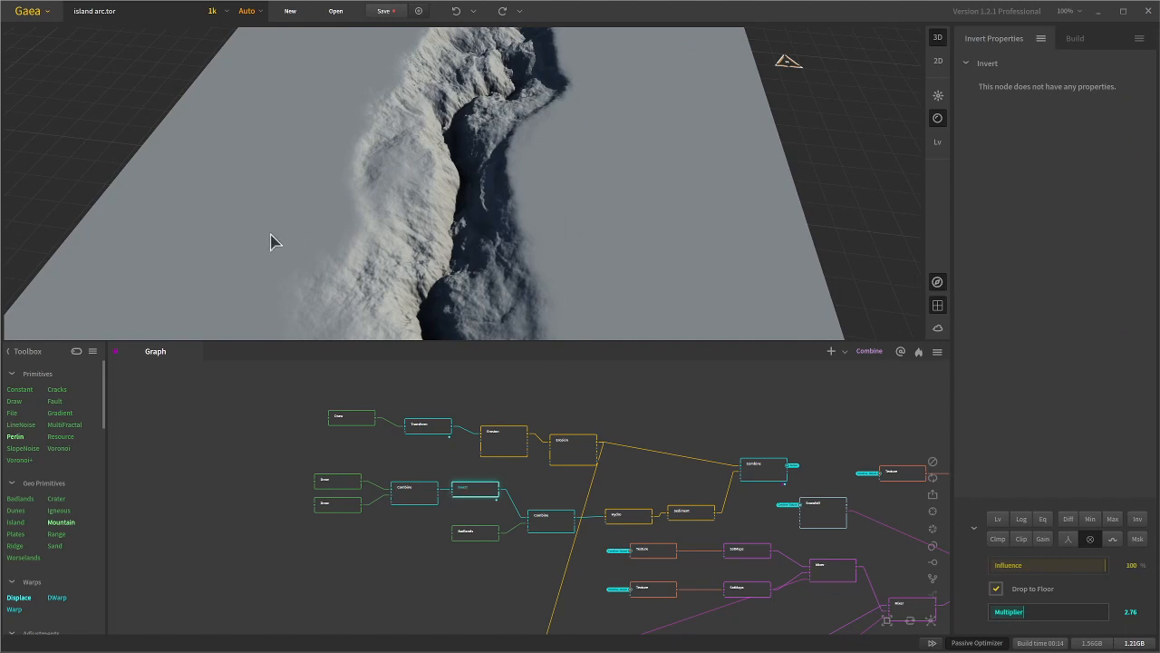
Step: Preview the Badlands node and the Combine node that merges it with the inverted trench, examining the result from another angle
click(471, 535)
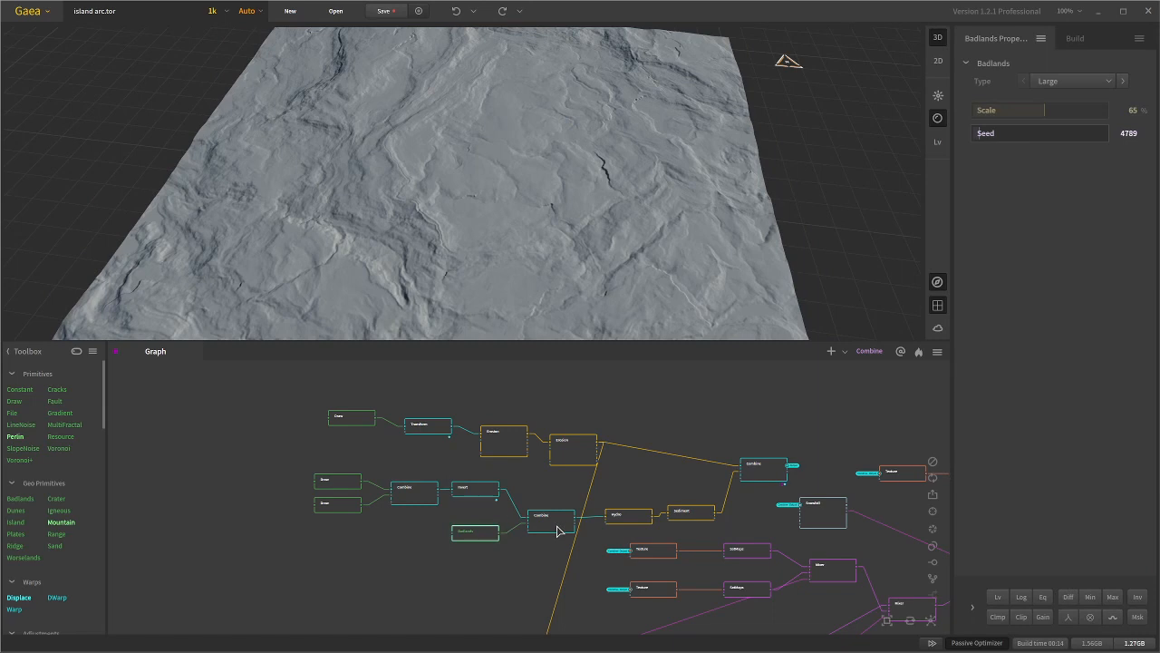
click(557, 530)
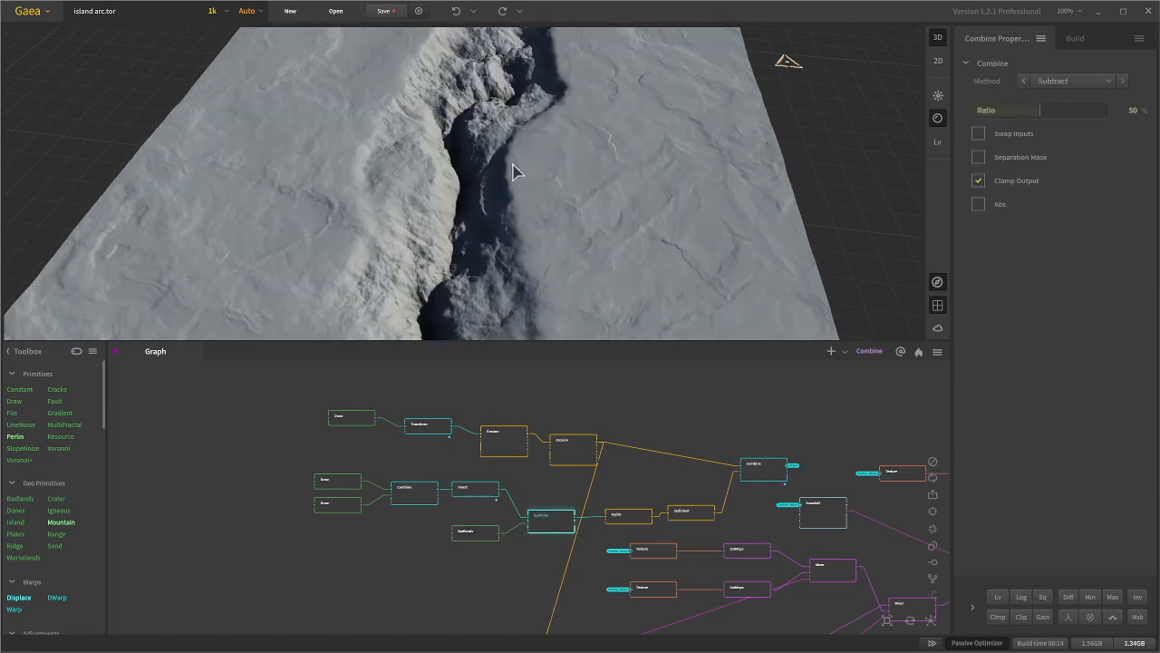
key(Home)
scroll(464, 181, down, 3)
scroll(464, 182, up, 5)
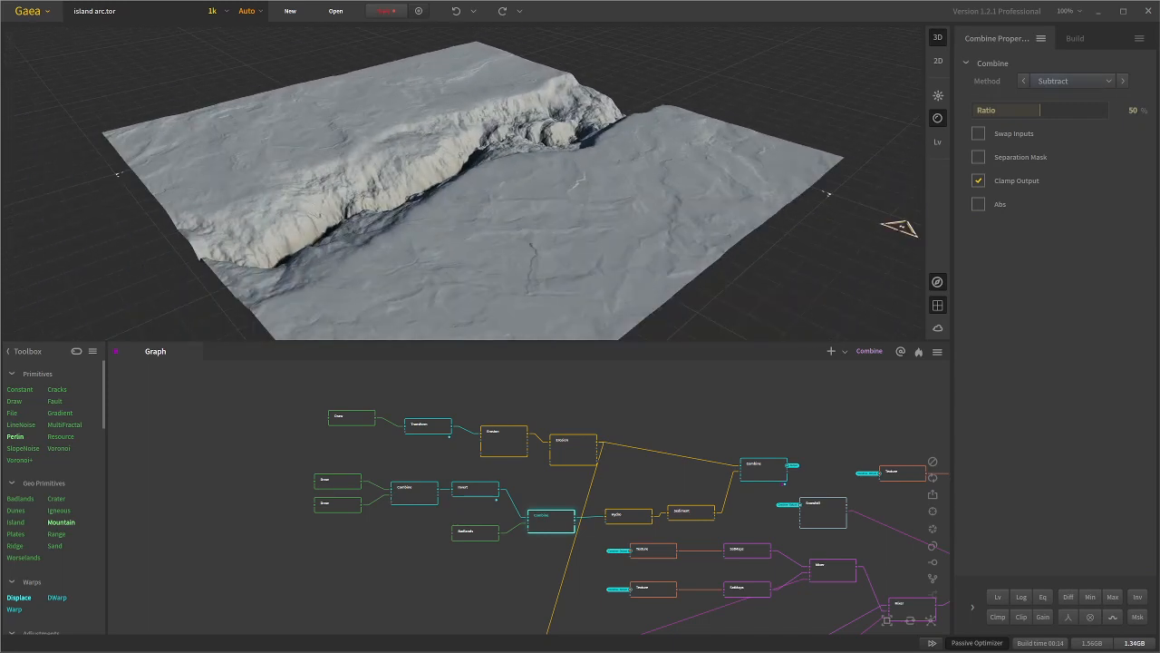
Step: Preview the Hydro and Sediment nodes and examine the smoothed trench from another angle
click(625, 517)
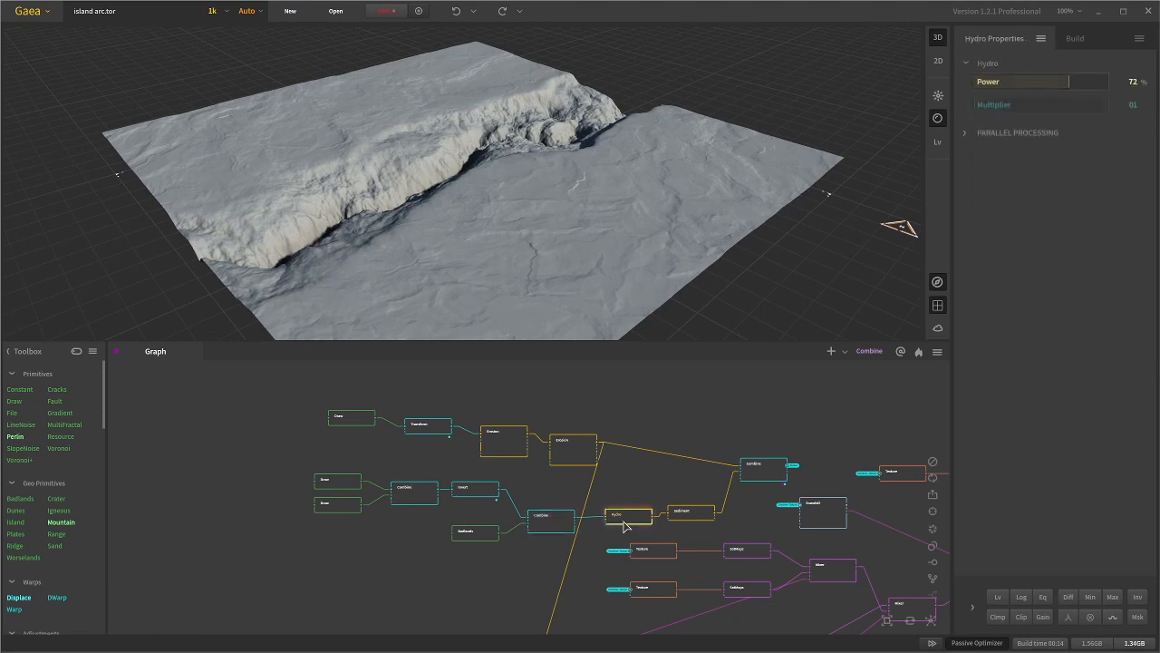
click(682, 515)
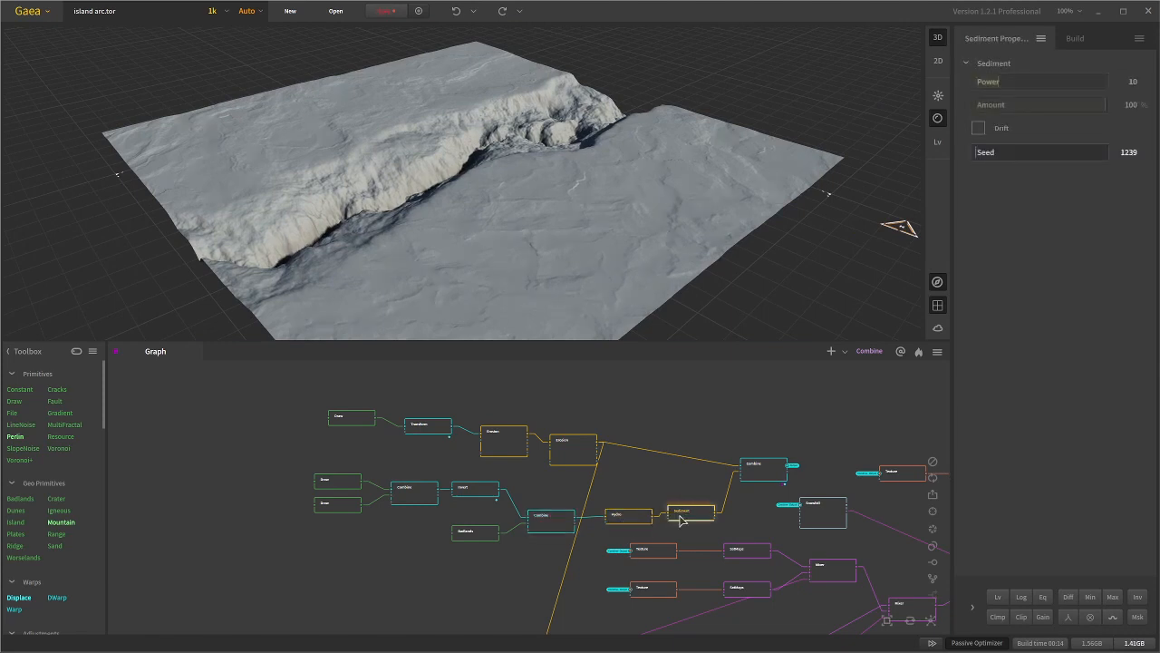
drag(446, 245, 581, 257)
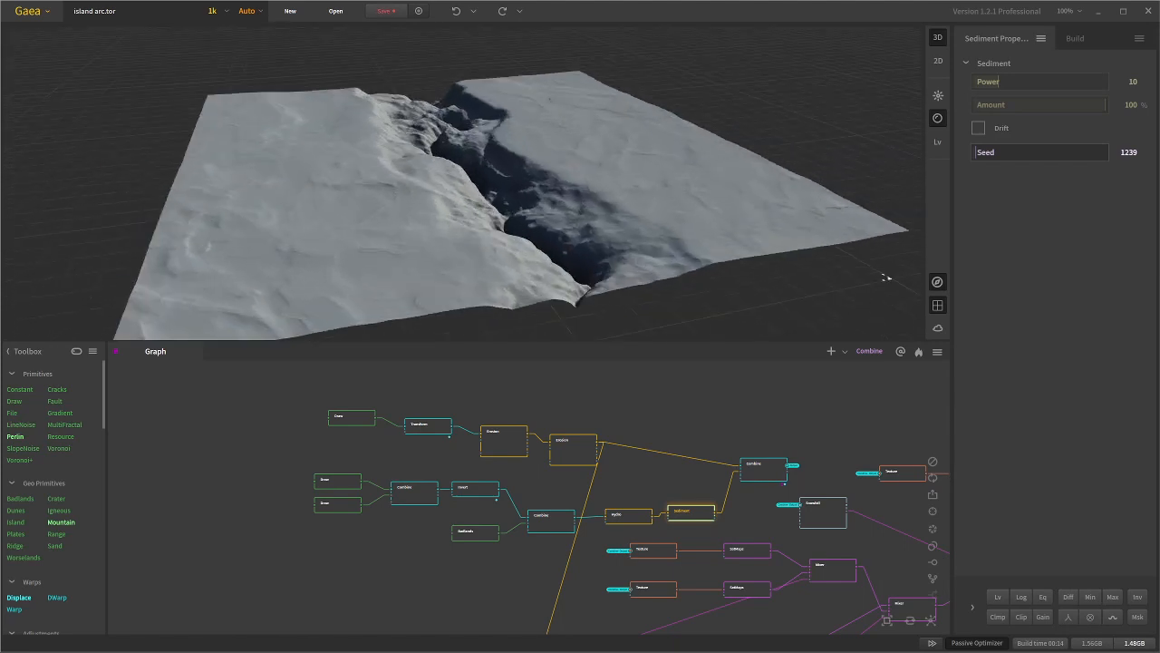
Step: Preview the final Combine node that joins the mountain range with the trench terrain and examine it from several angles
click(775, 474)
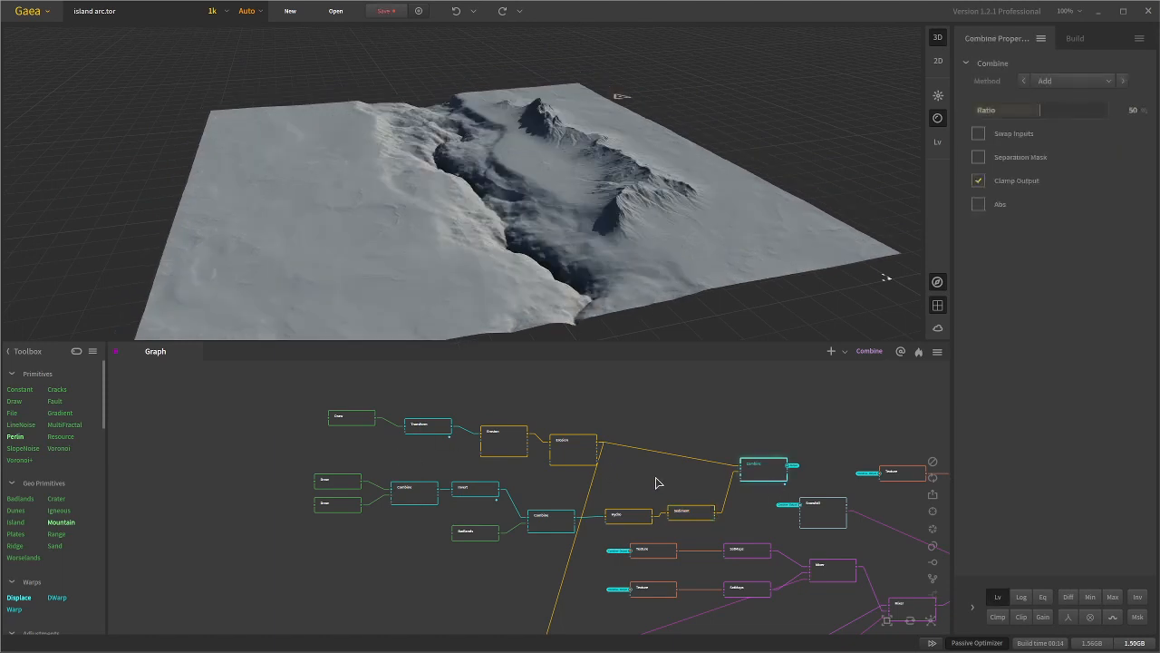
drag(557, 173, 454, 186)
scroll(458, 186, down, 5)
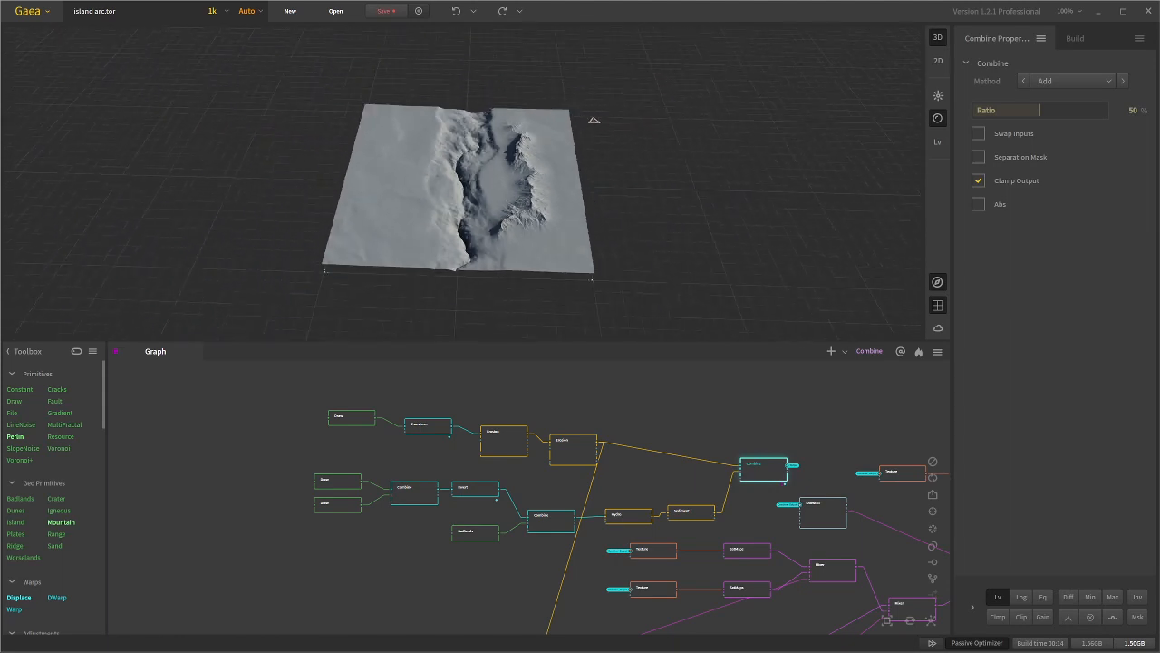
scroll(457, 186, up, 5)
drag(458, 186, 544, 172)
scroll(458, 186, up, 2)
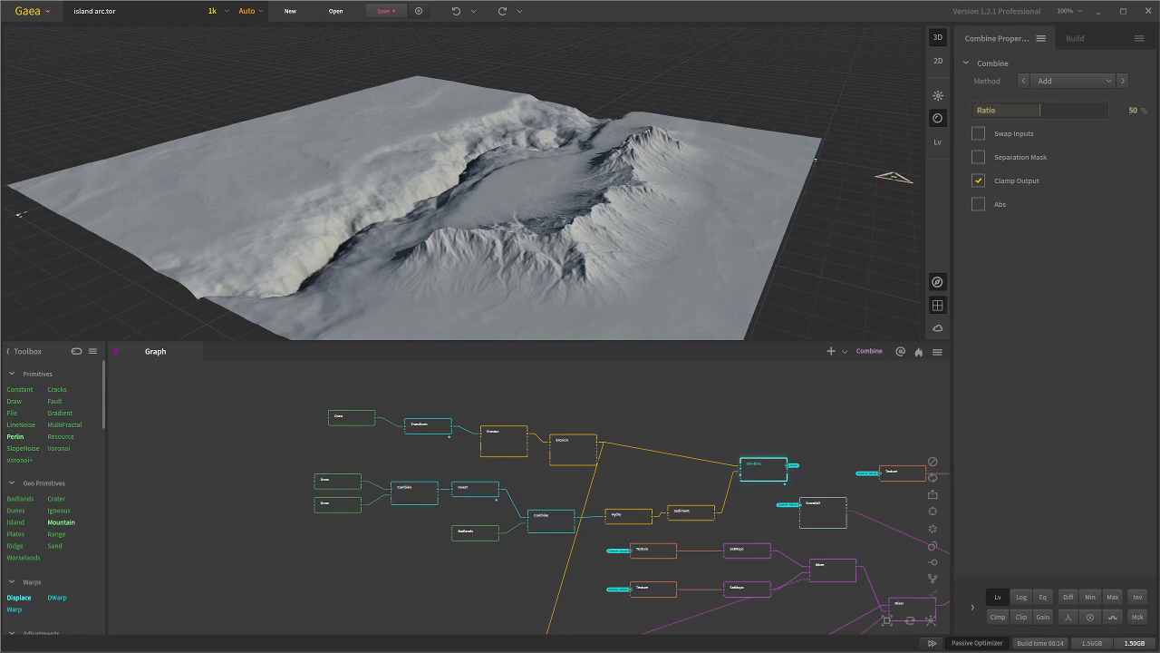
Step: Preview the uppermost SatMaps node feeding the first colour Mixer to examine its Rocky satellite map on the terrain
scroll(562, 490, down, 4)
scroll(562, 489, up, 3)
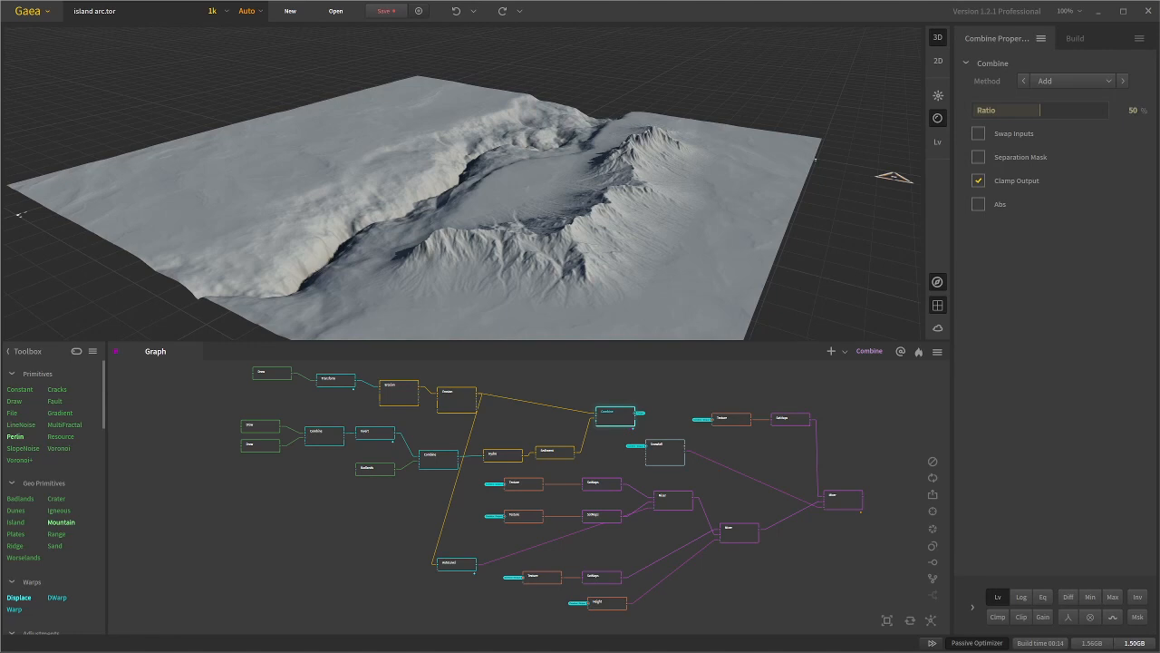
click(601, 486)
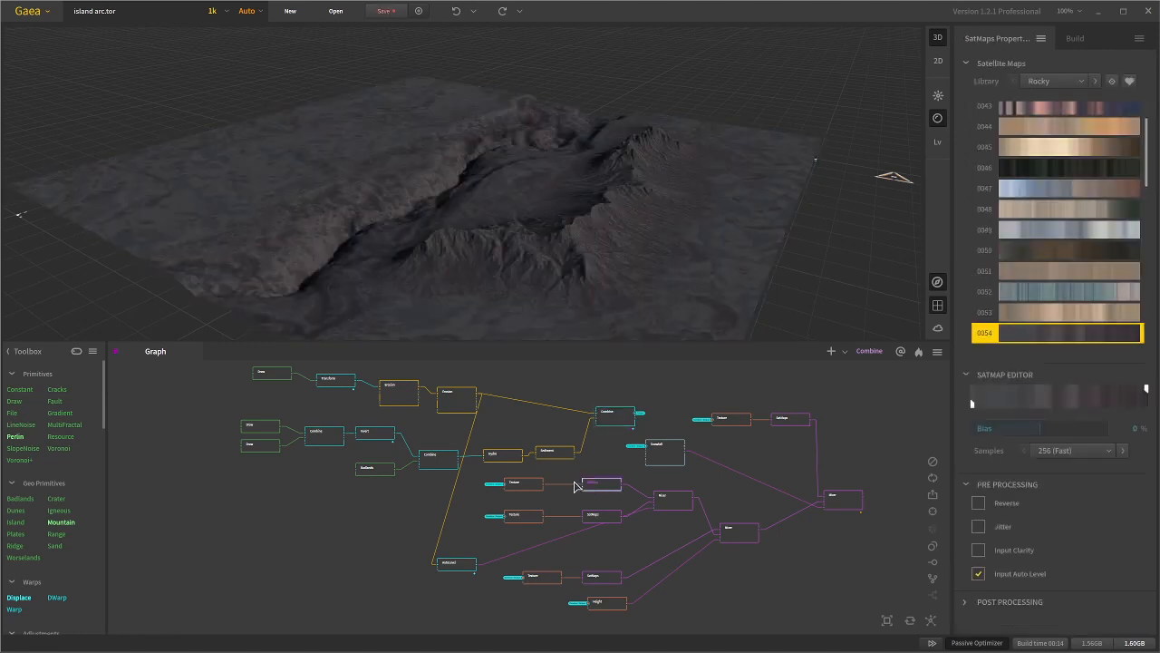
Step: Compare the upper Texture node with the final Combine terrain, and preview the Rocky and Green SatMaps feeding the first colour Mixer
click(527, 487)
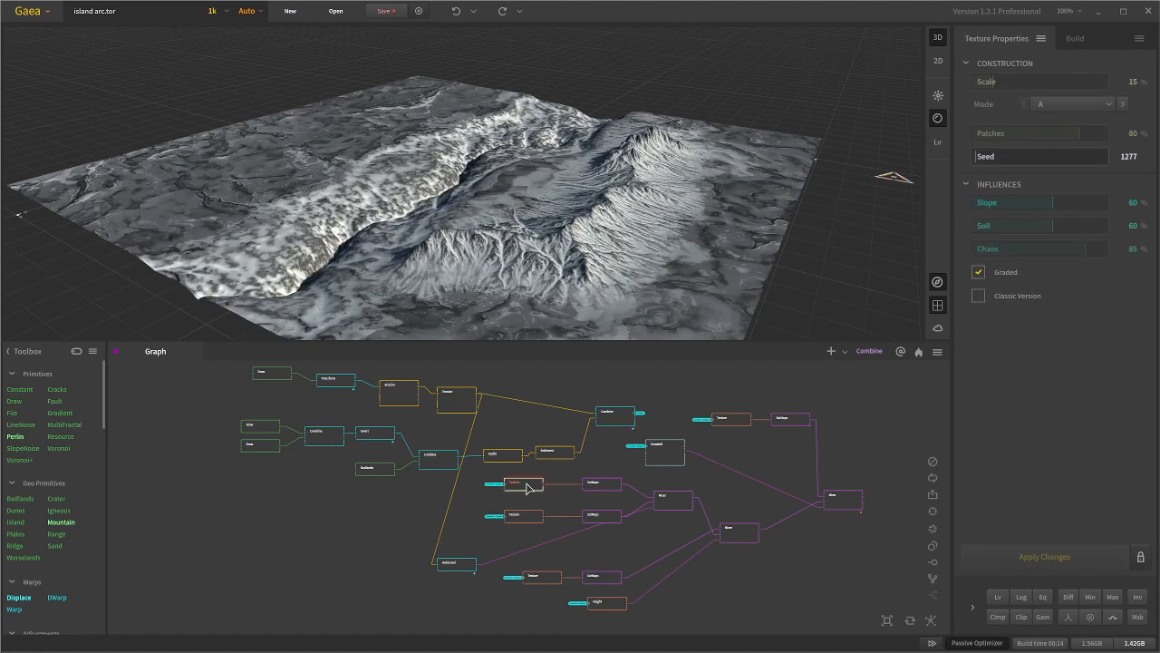
click(601, 418)
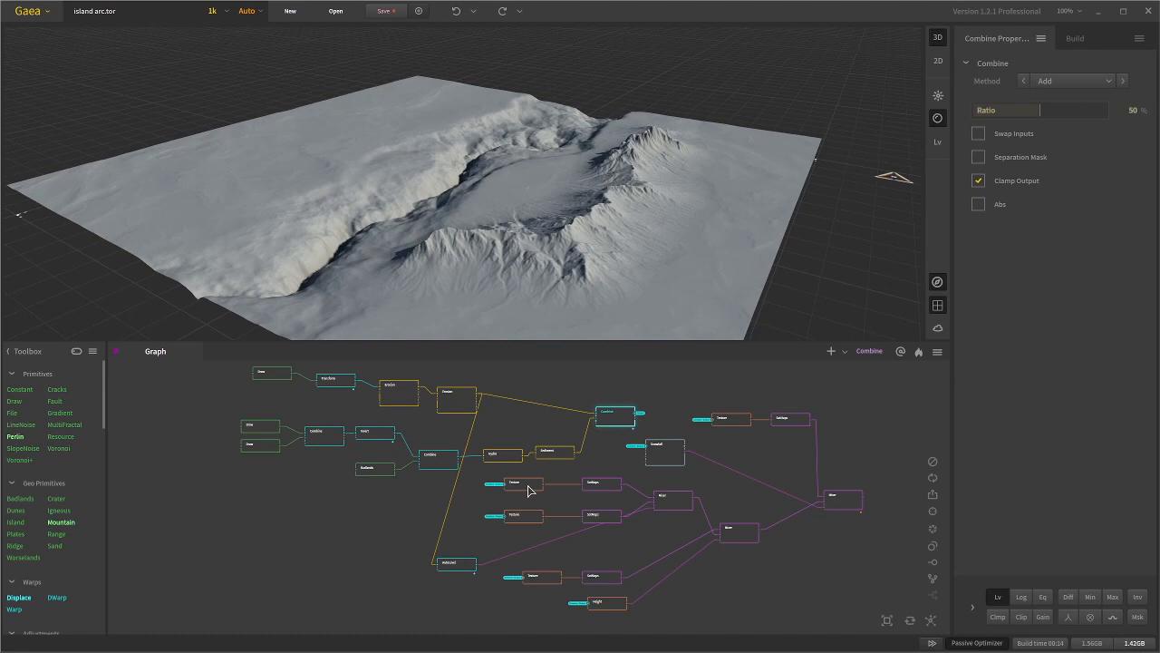
click(529, 490)
scroll(535, 489, up, 3)
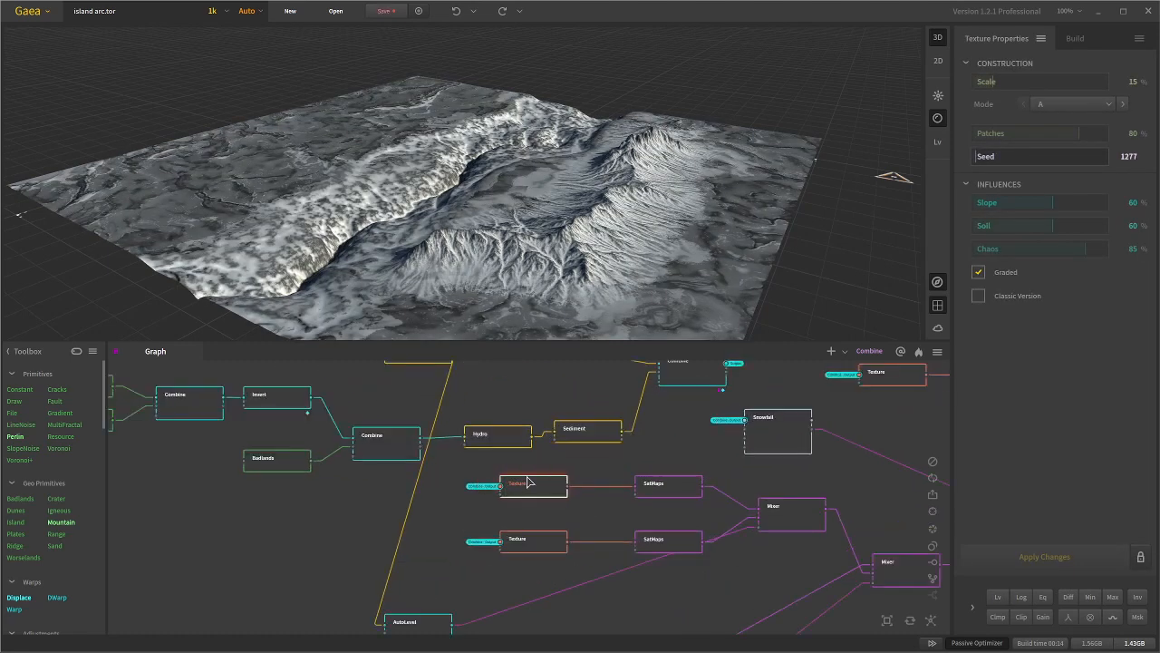
click(659, 490)
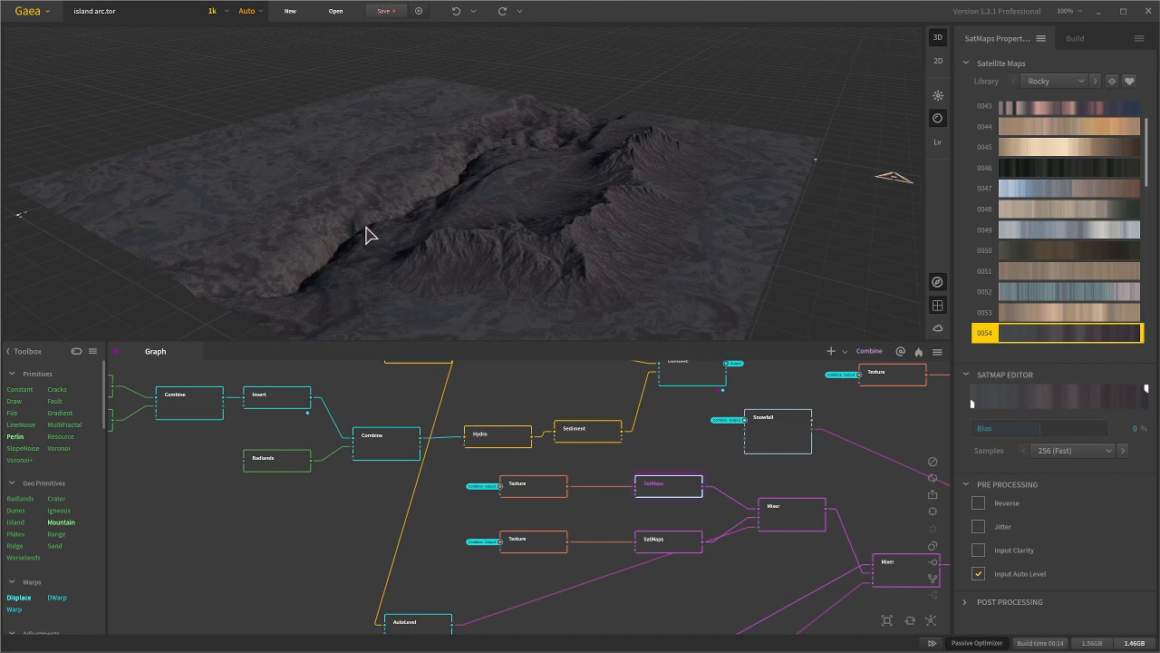
click(674, 538)
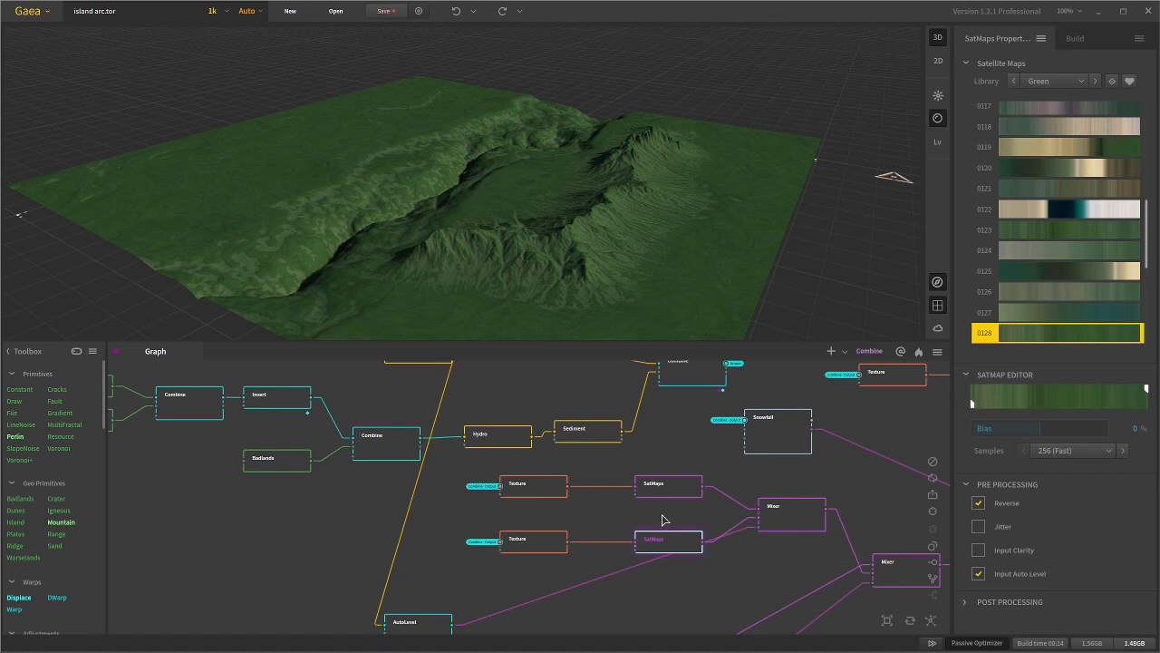
Step: Preview the first colour Mixer and the Erosion node behind its mask, examining the green mountain range from several angles
click(786, 519)
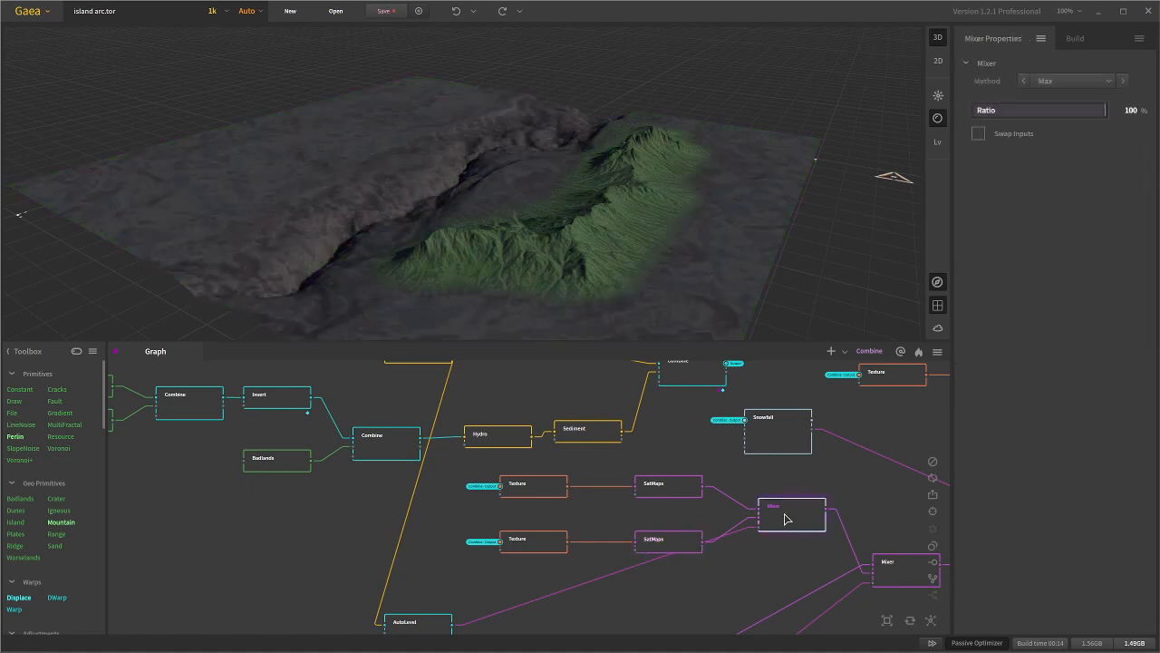
scroll(502, 534, down, 2)
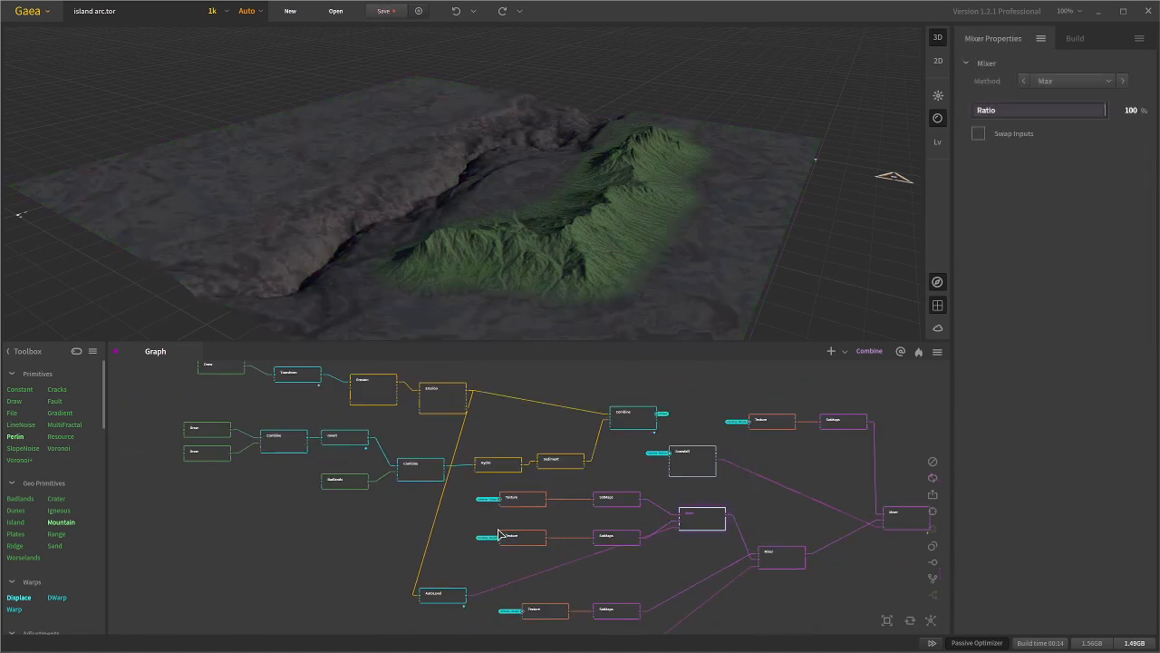
click(448, 407)
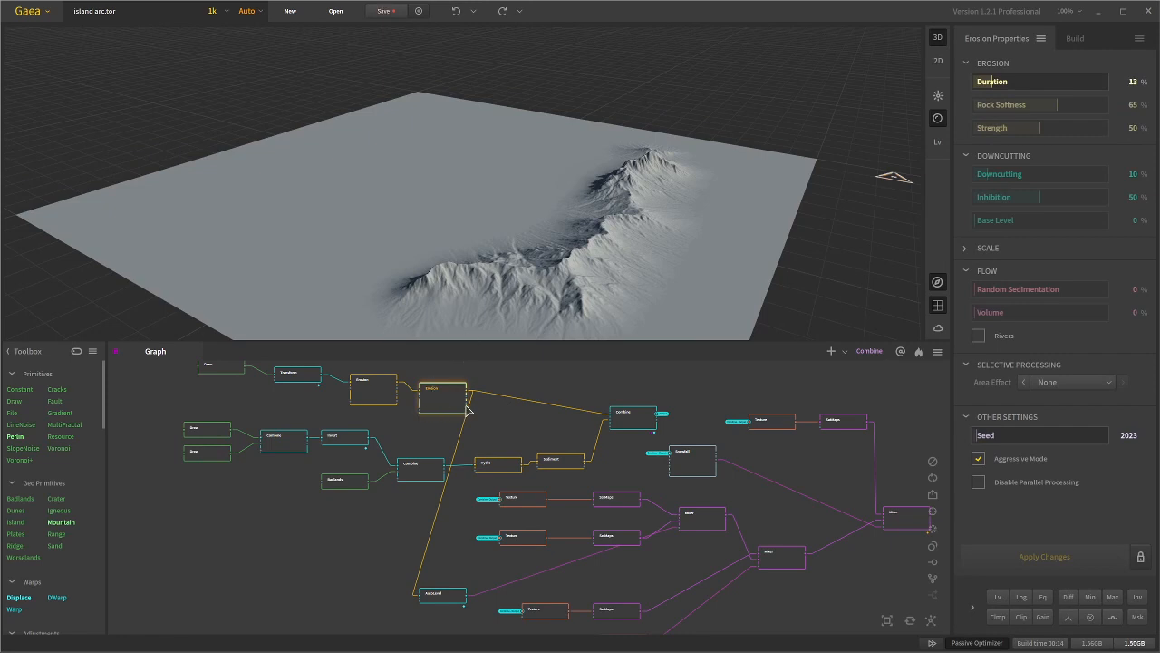
click(710, 526)
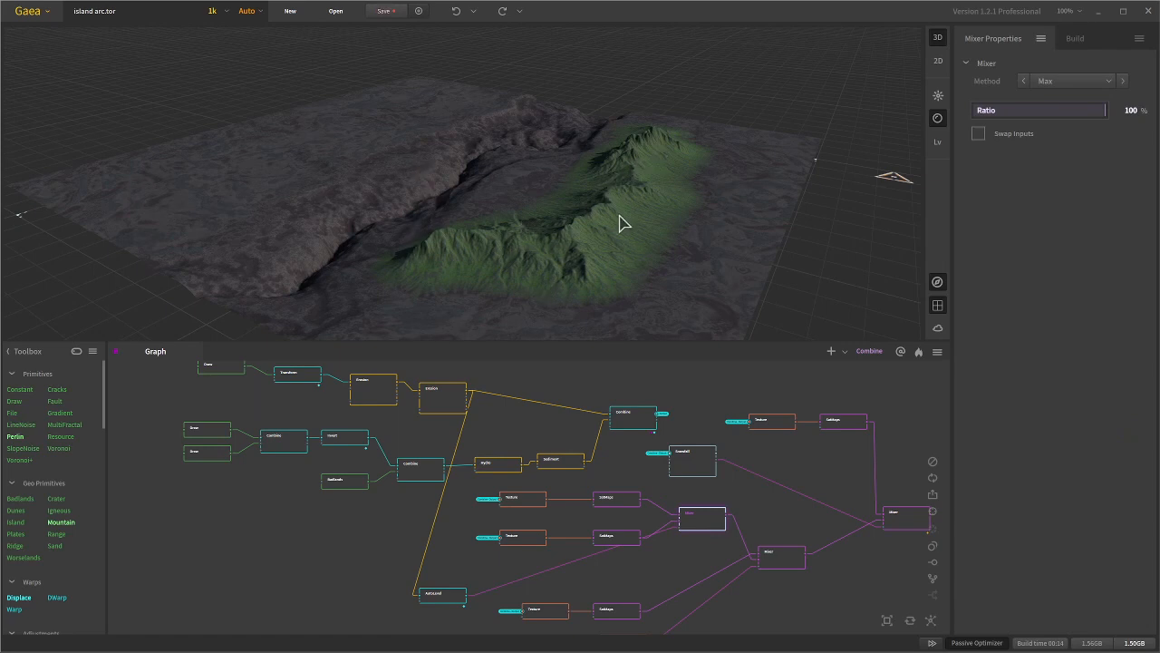
scroll(589, 471, down, 3)
scroll(644, 585, up, 3)
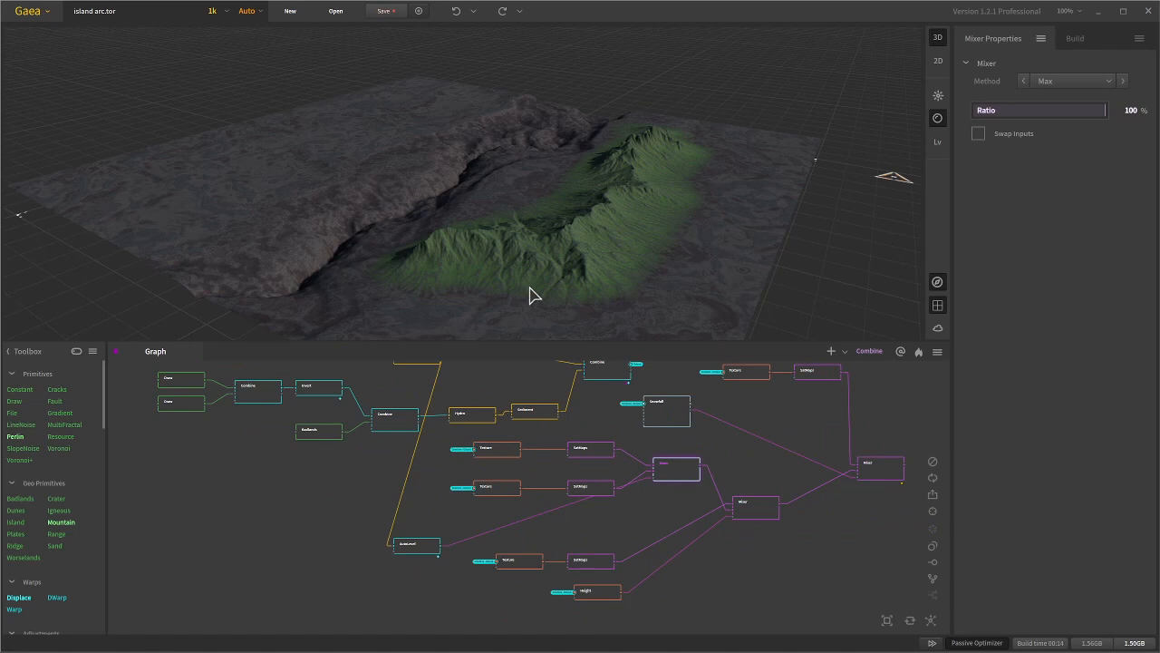
drag(591, 234, 270, 205)
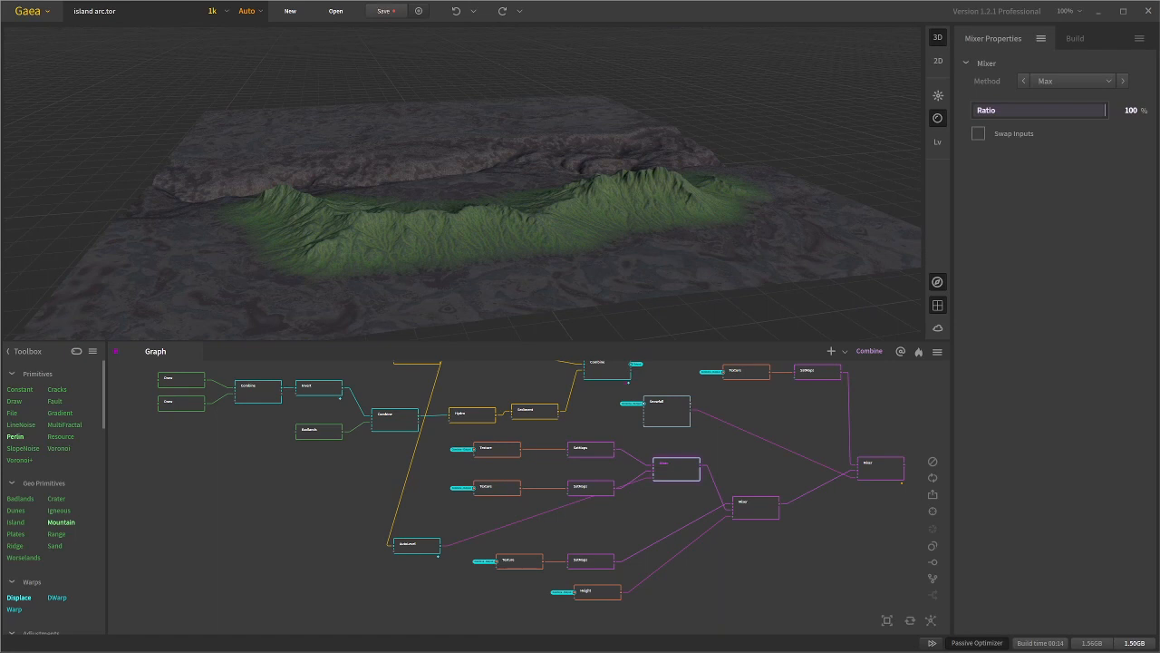
drag(315, 240, 480, 244)
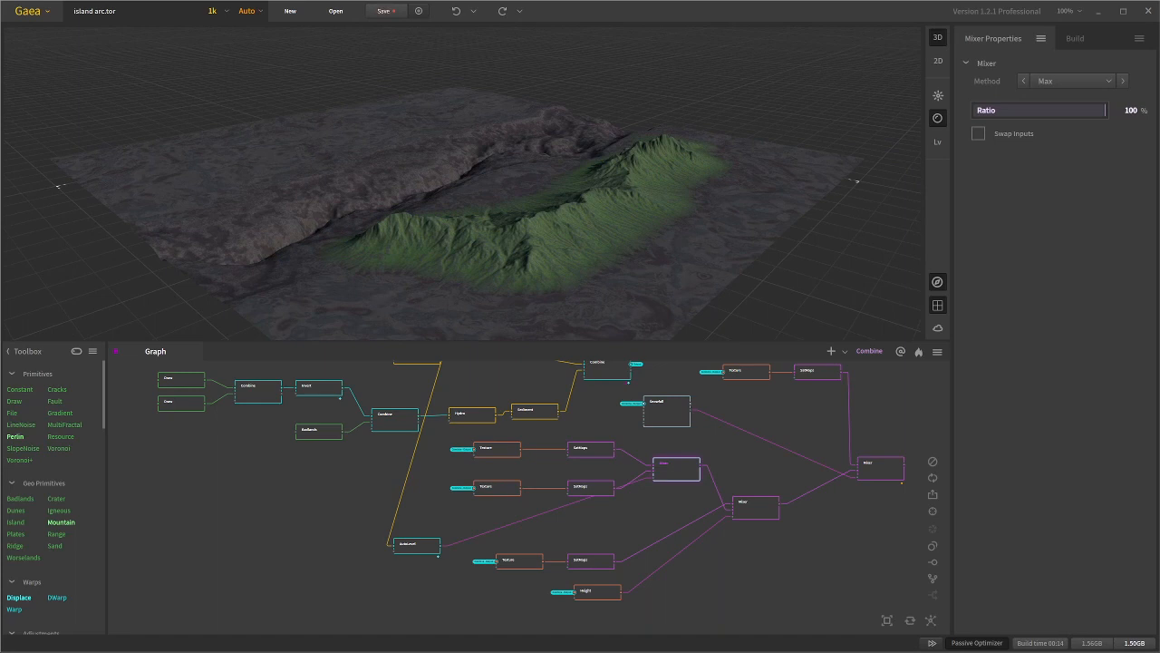
Step: Preview the lowest SatMaps node with its dark Rocky map, examining the mountains up close and from several angles
click(601, 563)
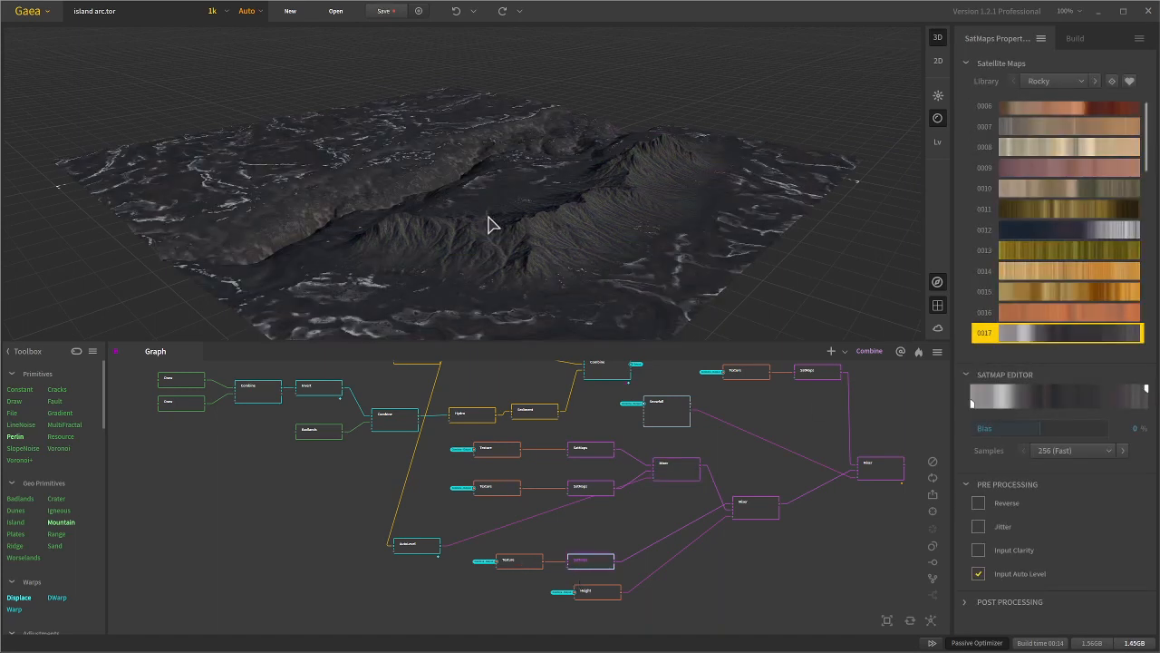
scroll(593, 207, down, 5)
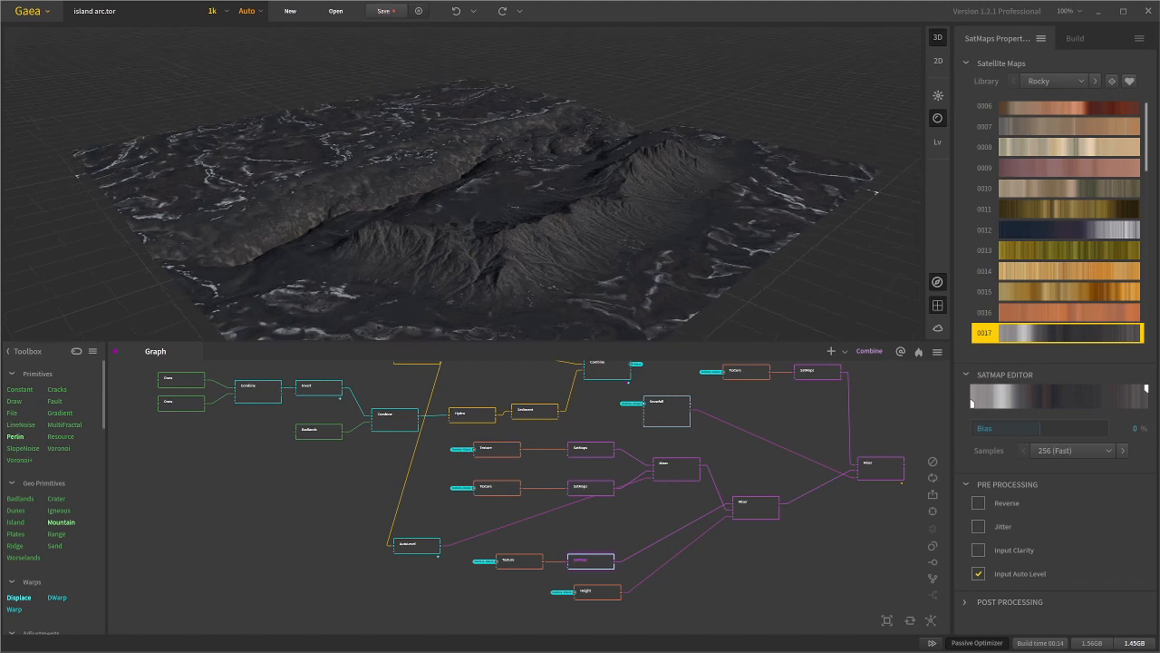
scroll(592, 208, up, 5)
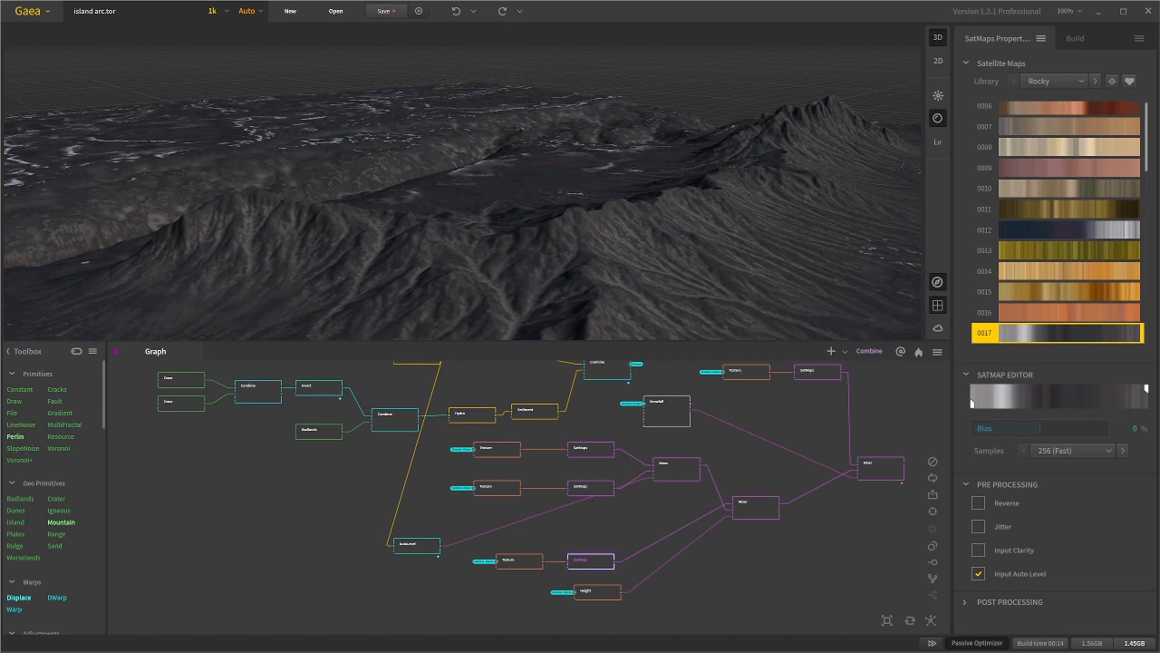
drag(593, 207, 652, 235)
scroll(593, 207, down, 4)
scroll(465, 183, up, 3)
scroll(464, 183, down, 4)
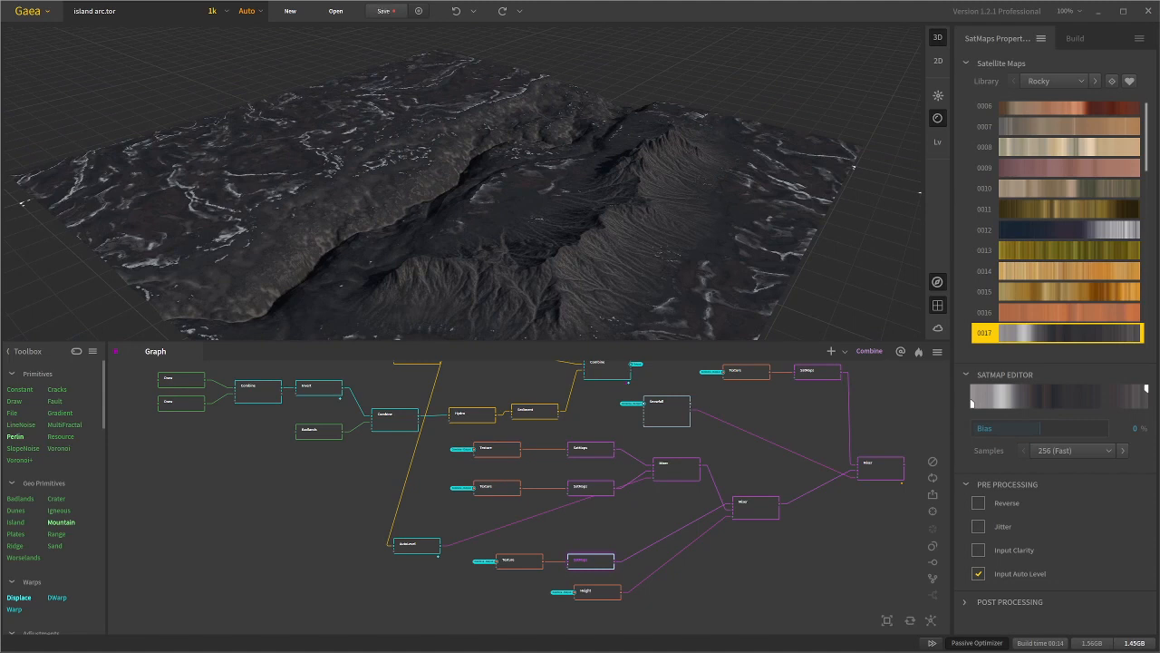
Step: Preview the Height mask node and compare the first colour Mixer with the second Mixer that adds dark rock to the peaks
click(679, 470)
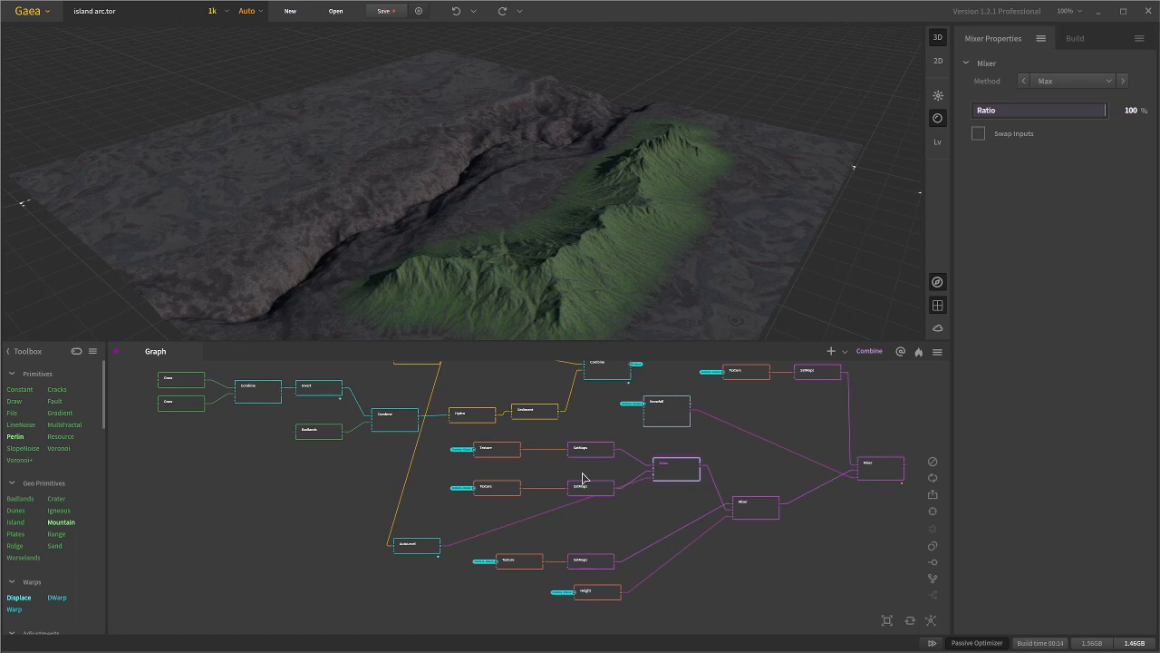
click(600, 599)
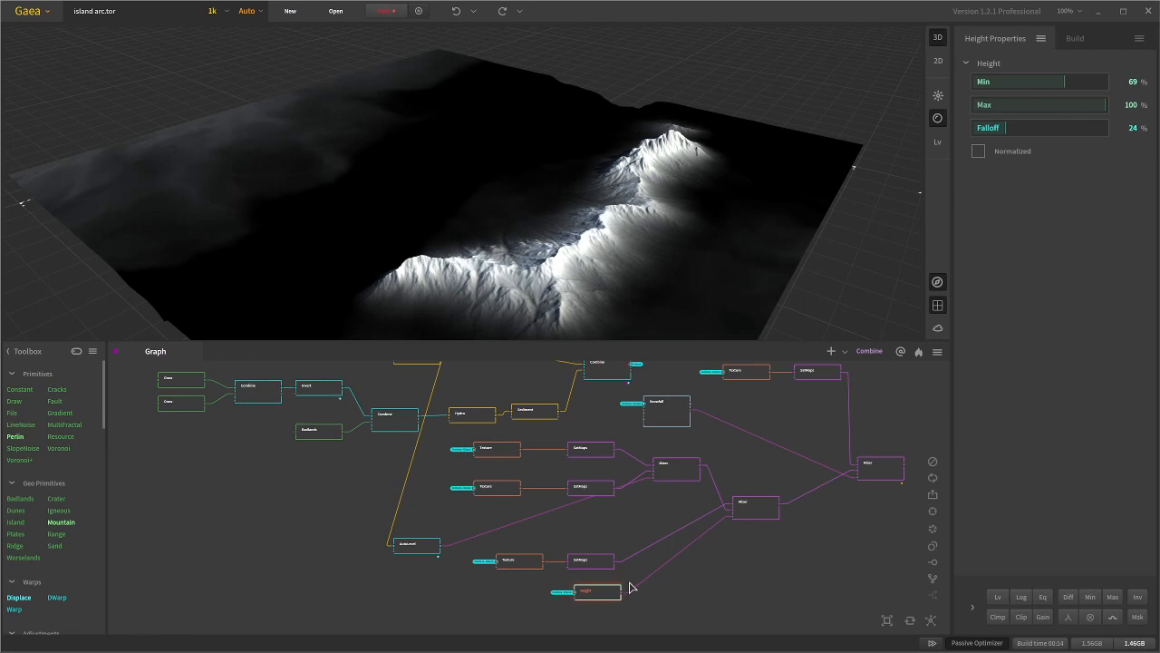
click(750, 511)
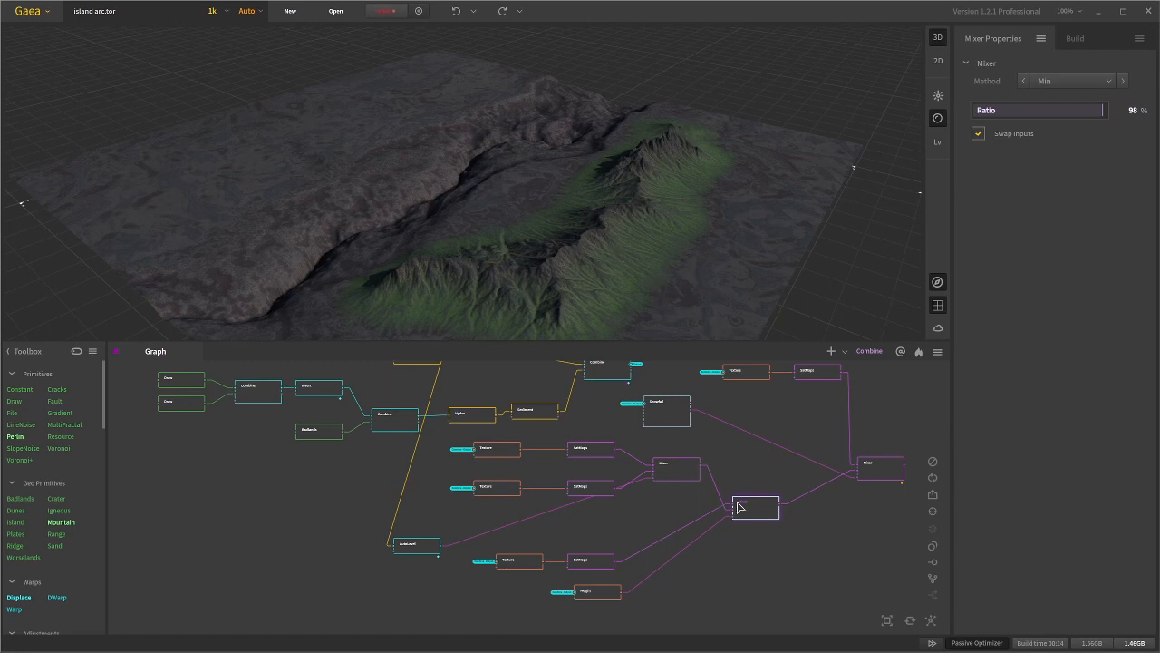
click(682, 479)
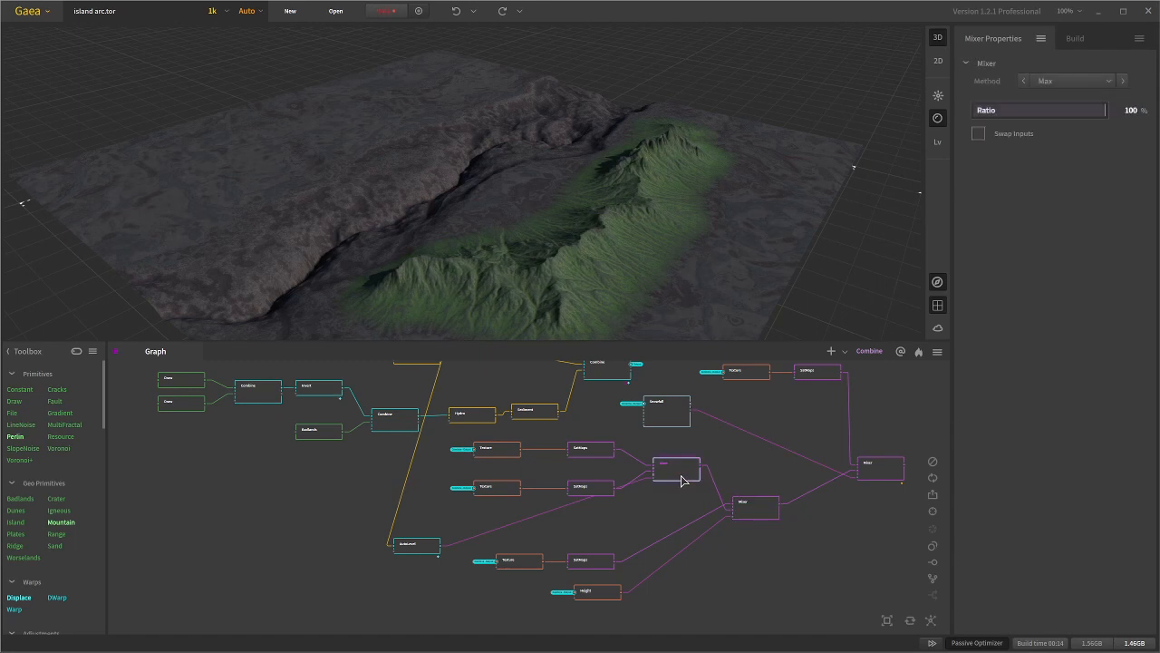
click(750, 512)
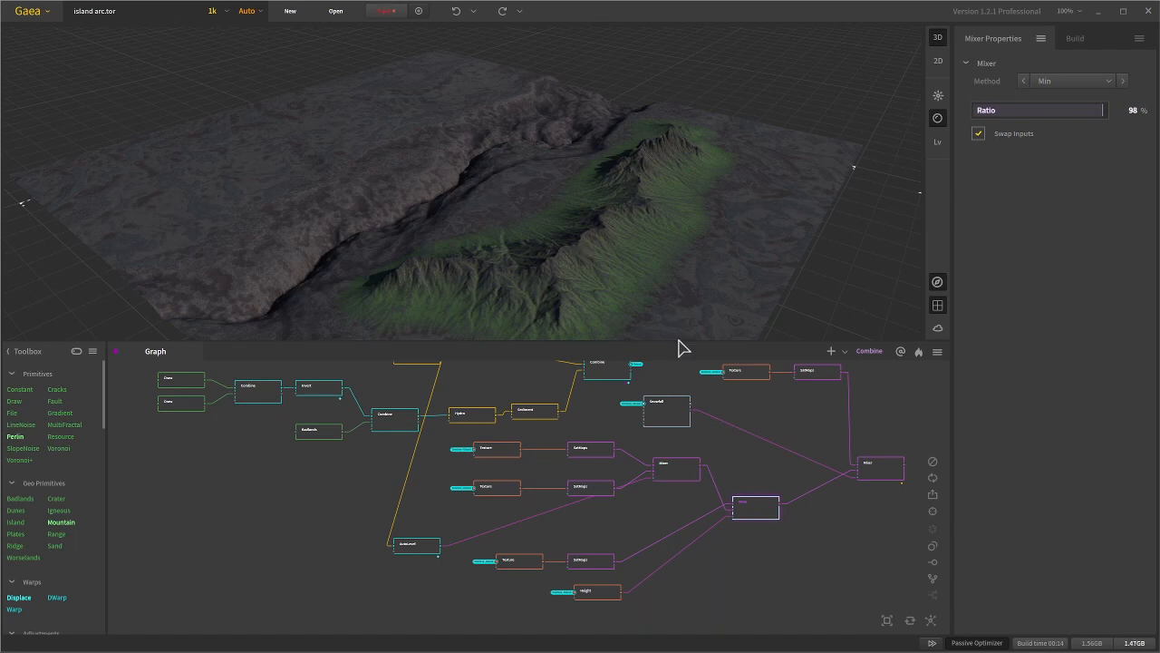
Step: Preview the Snowfall node and the uppermost Texture with its Sandy SatMaps node to examine the snow mask and snow colour
click(663, 411)
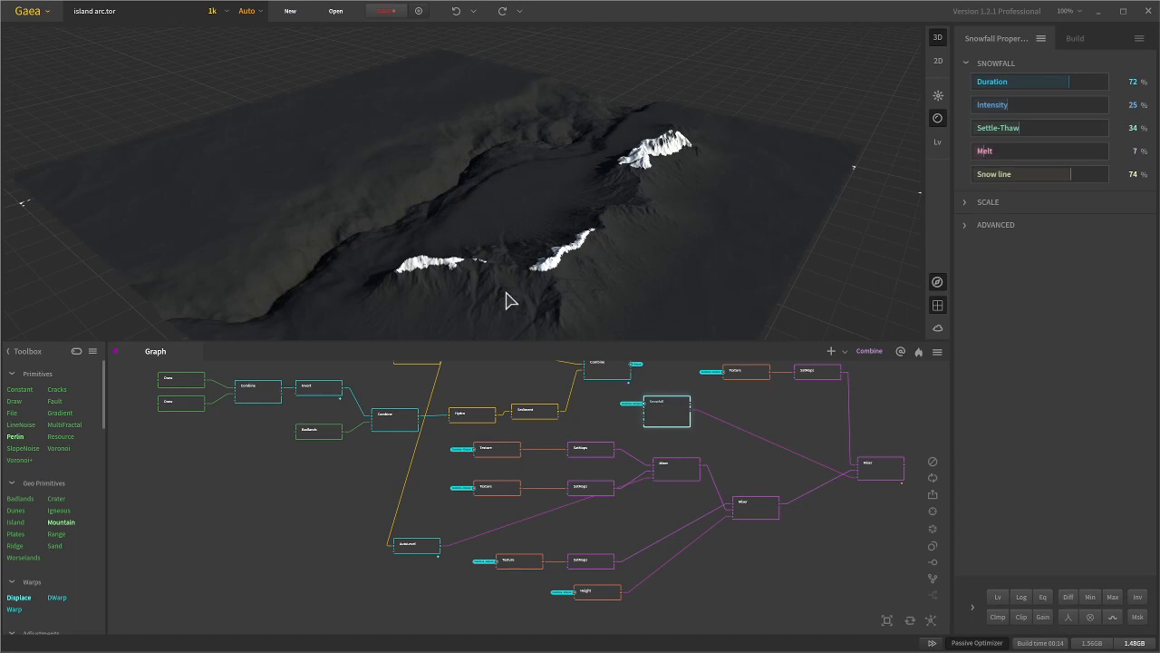
click(752, 374)
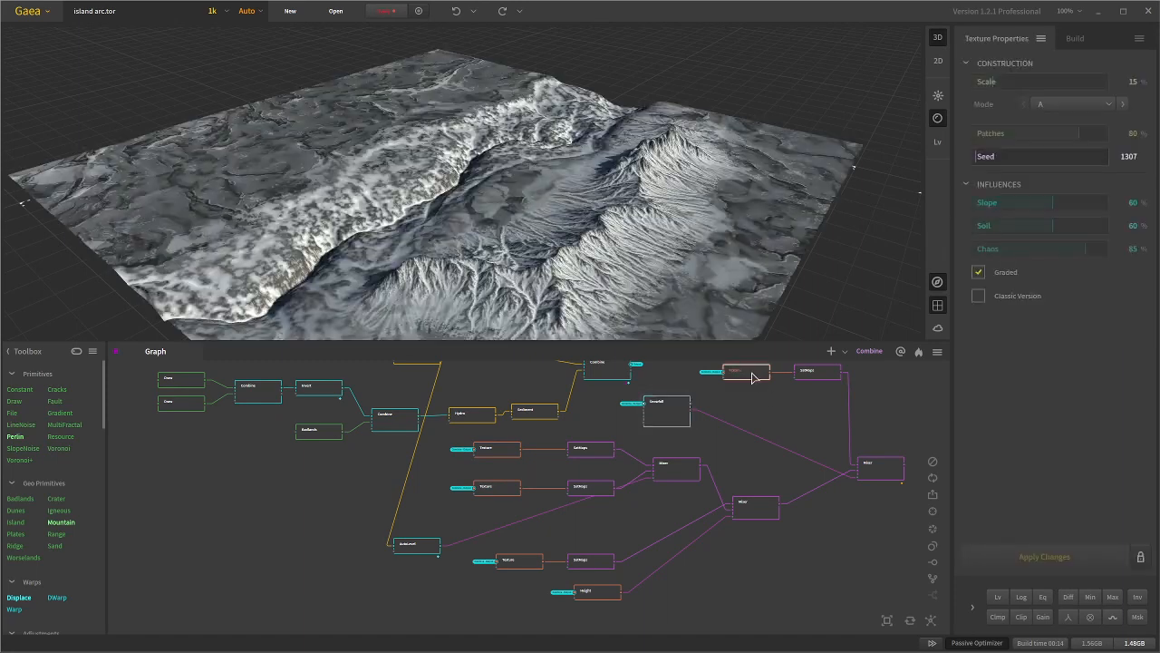
click(819, 379)
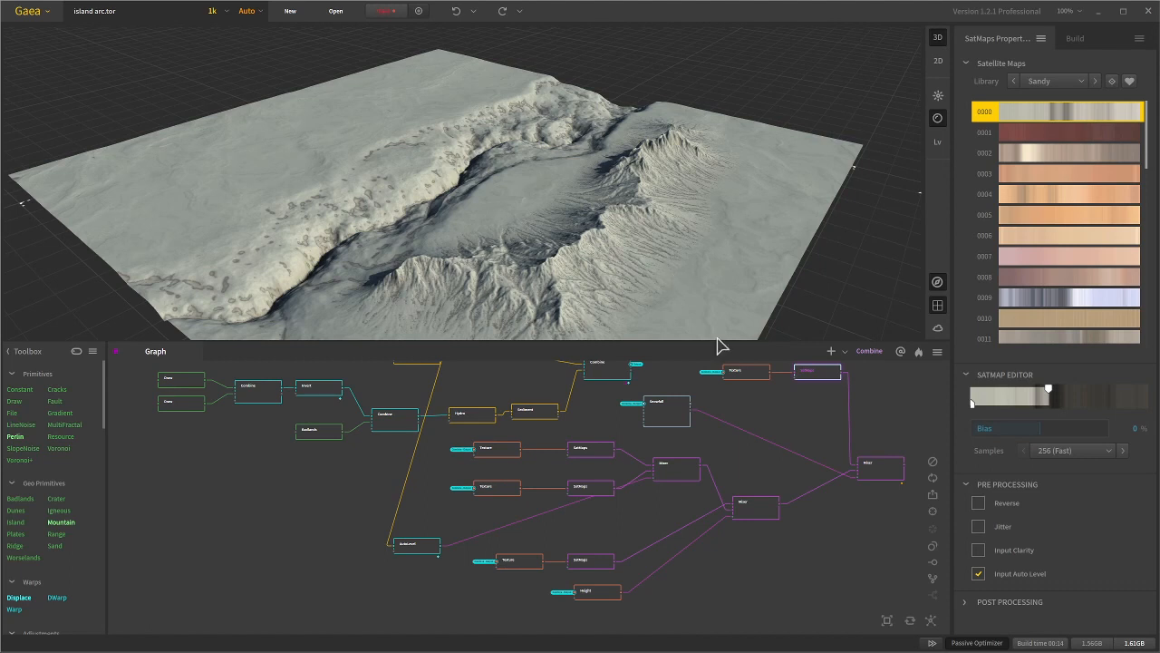
click(676, 414)
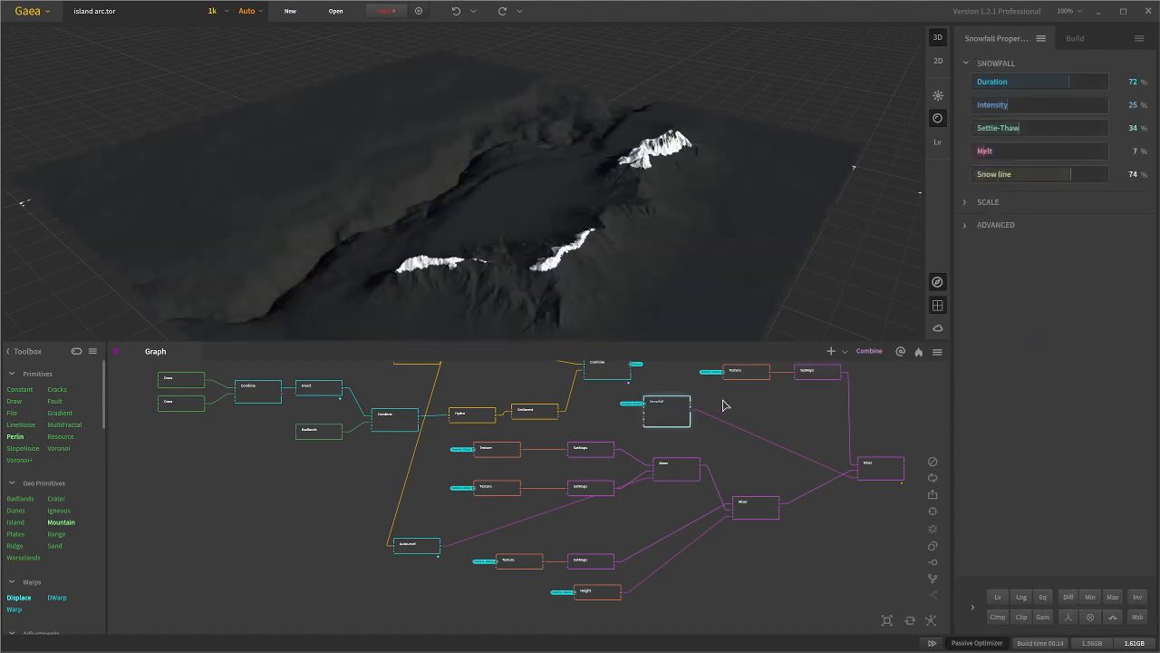
click(819, 373)
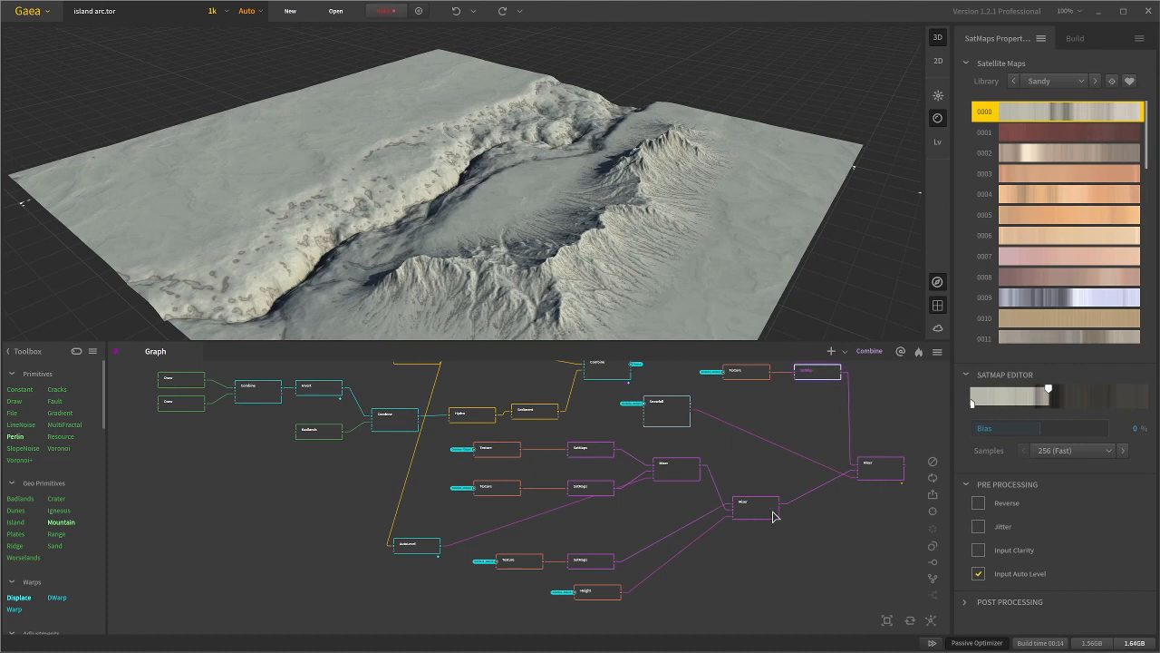
Step: Compare the second Mixer with the final Mixer that adds the snow, and examine the finished colour map from several angles
click(770, 512)
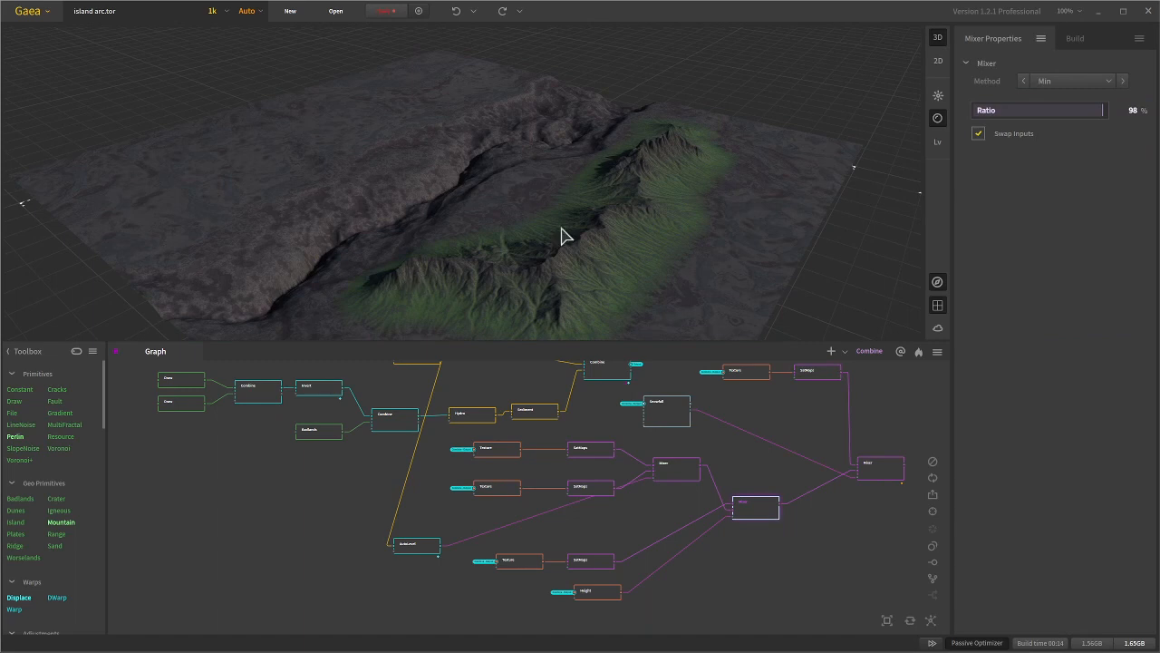
click(876, 469)
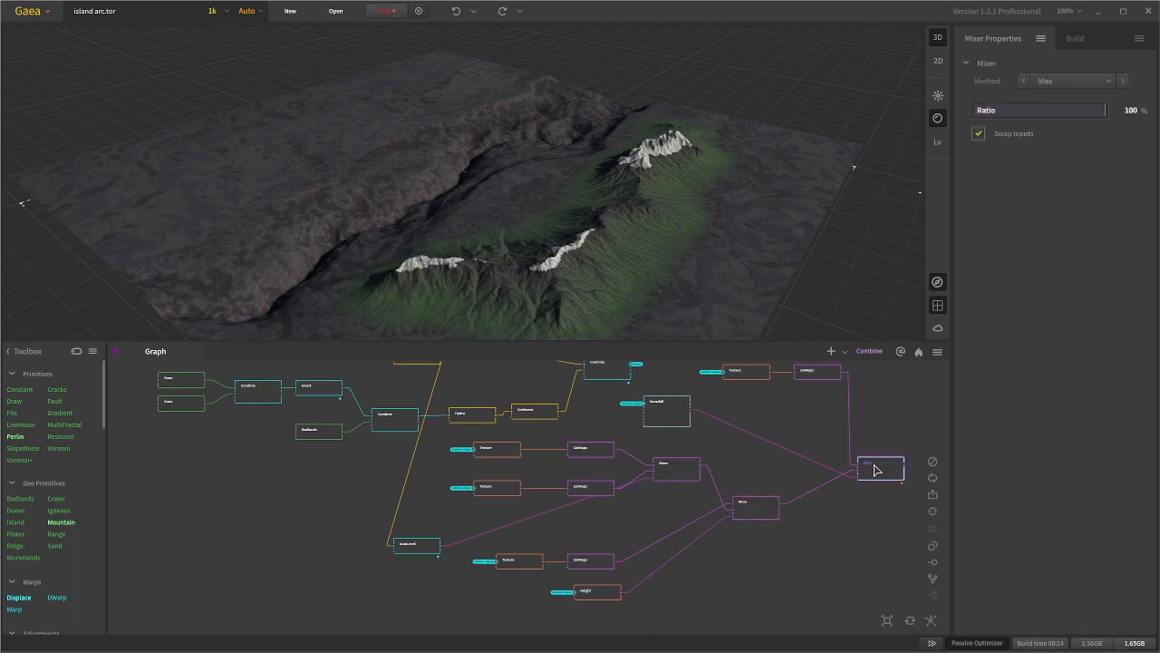
drag(608, 213, 661, 249)
drag(595, 266, 696, 132)
drag(544, 217, 549, 263)
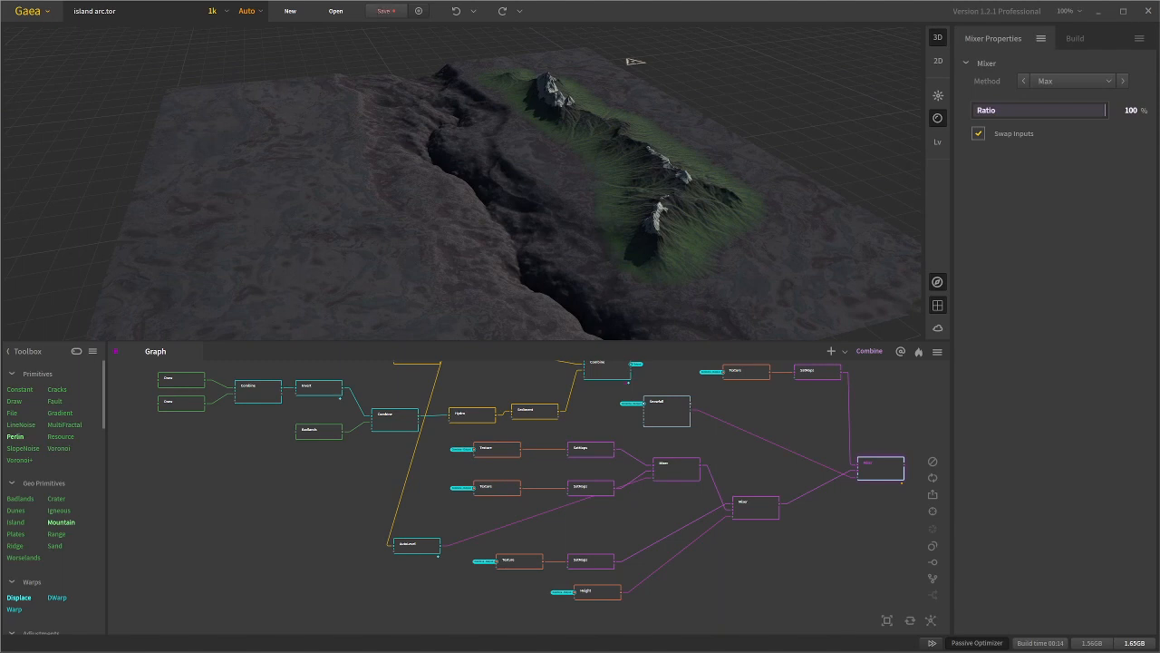
Step: Open the build settings, compare the final Mixer with the final Combine terrain, and toggle the Combine node's build mark
click(1084, 40)
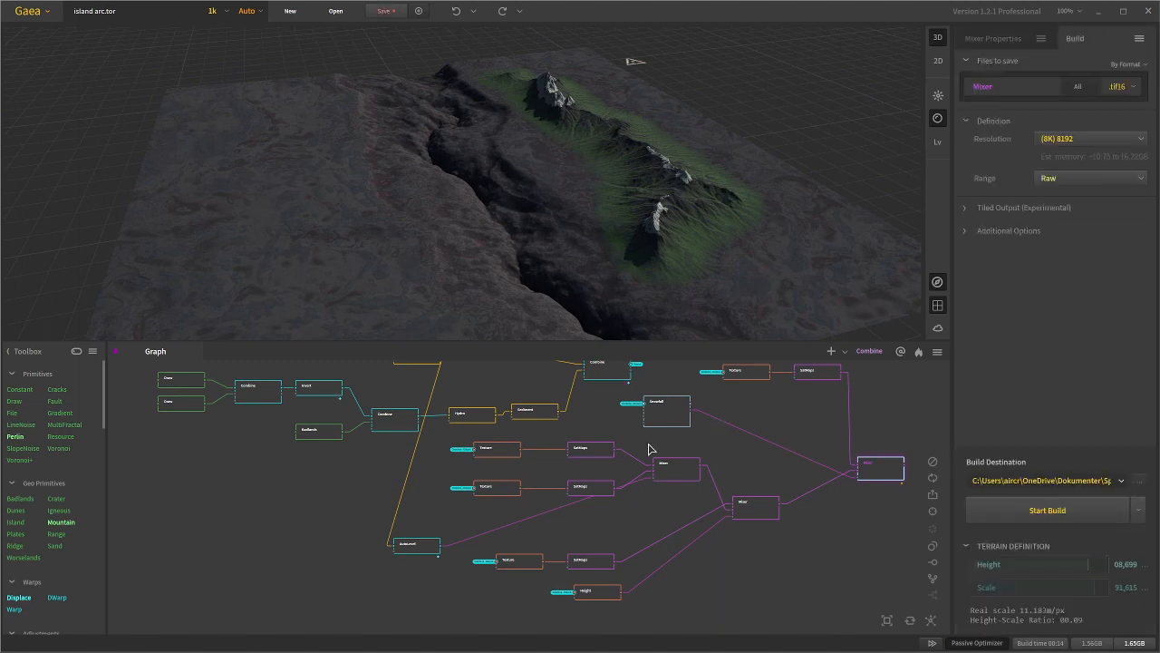
click(604, 375)
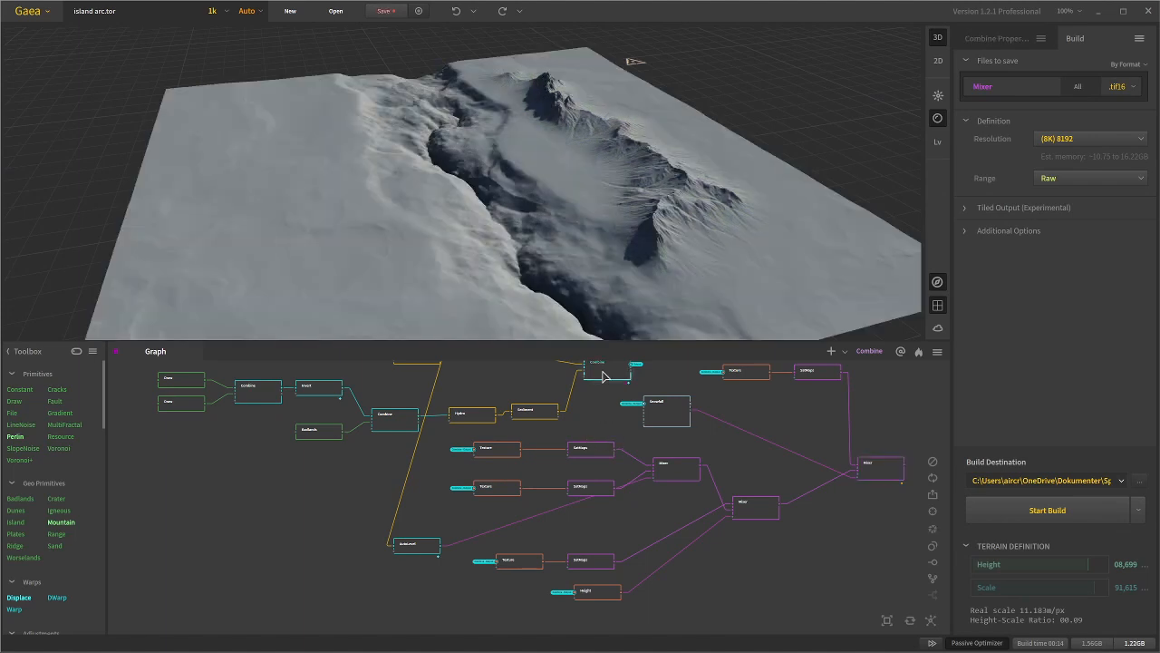
click(799, 426)
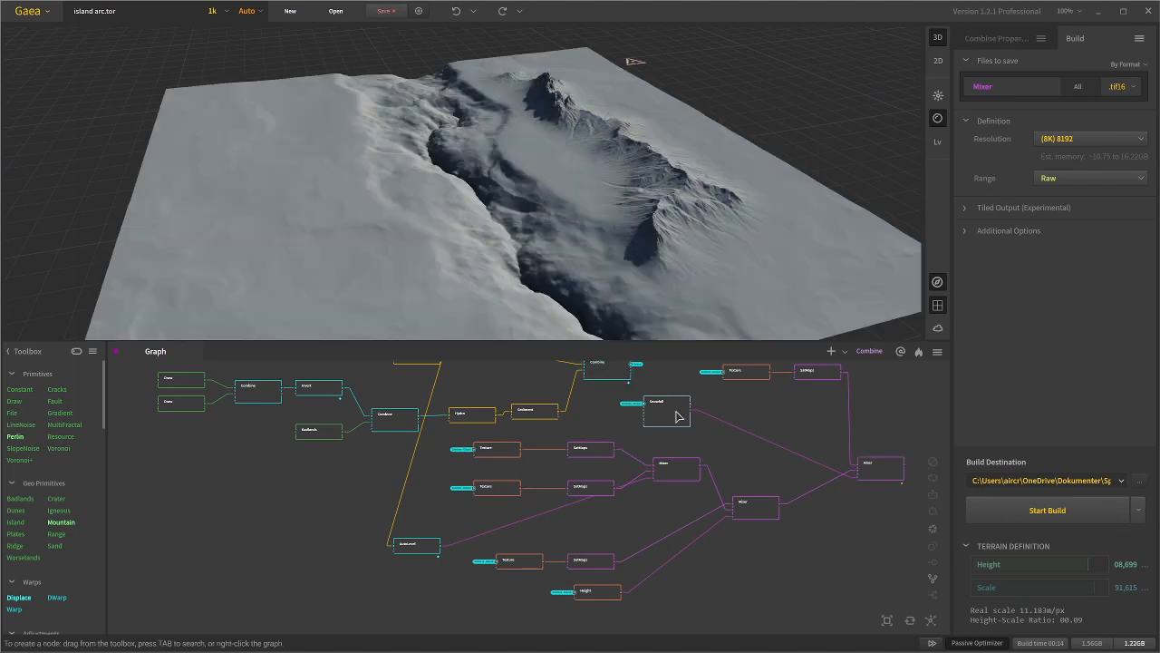
click(884, 468)
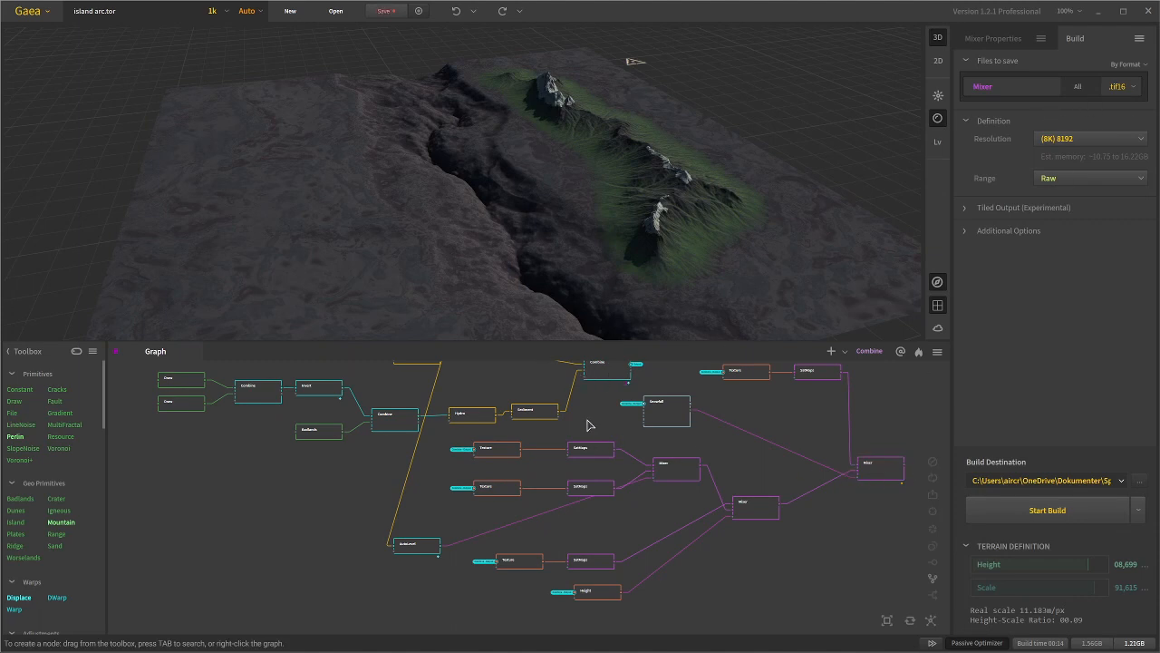
click(615, 373)
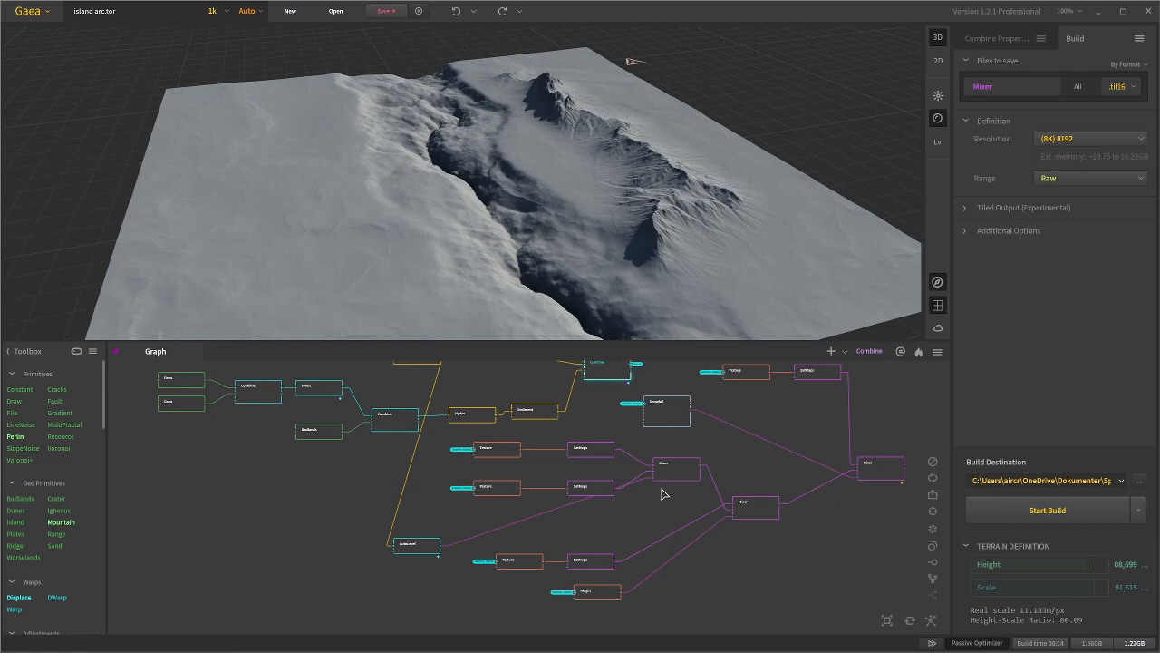
key(F3)
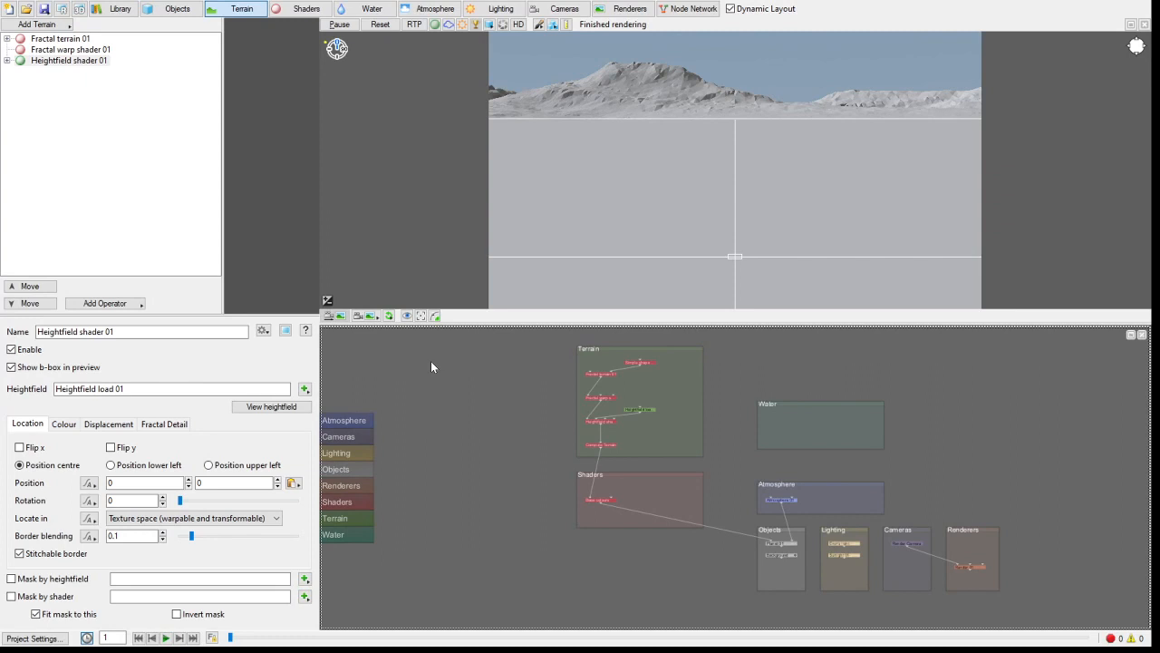
Step: Delete the existing heightfield shader and load the island heightfield file as a new heightfield terrain
click(64, 62)
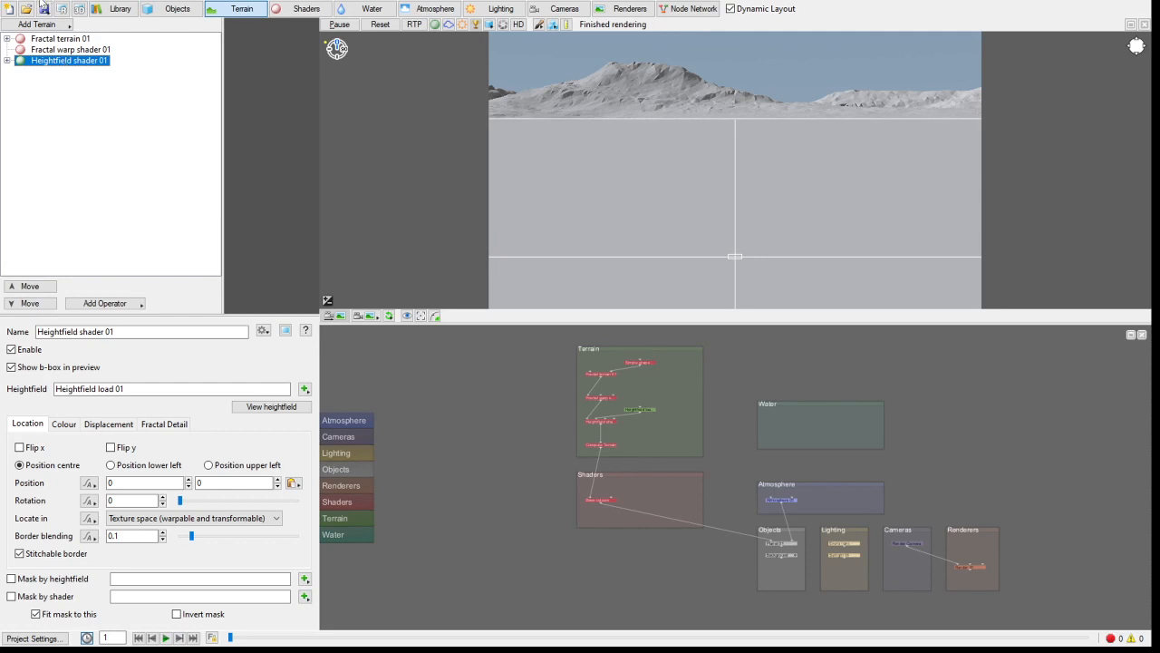
key(Delete)
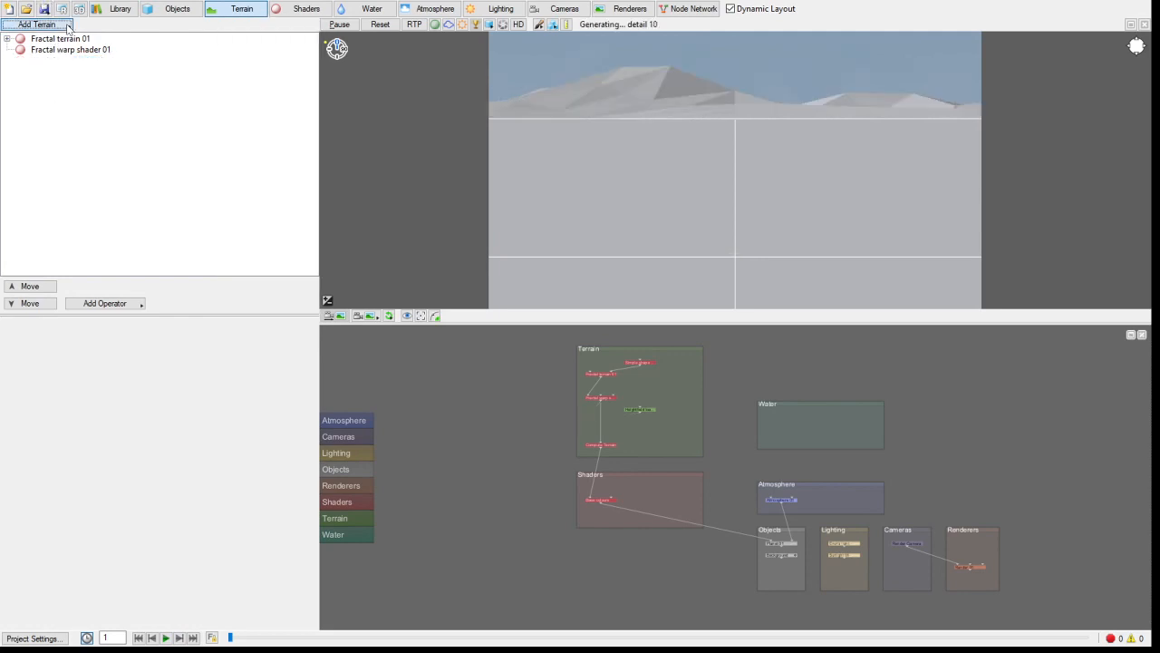
click(241, 11)
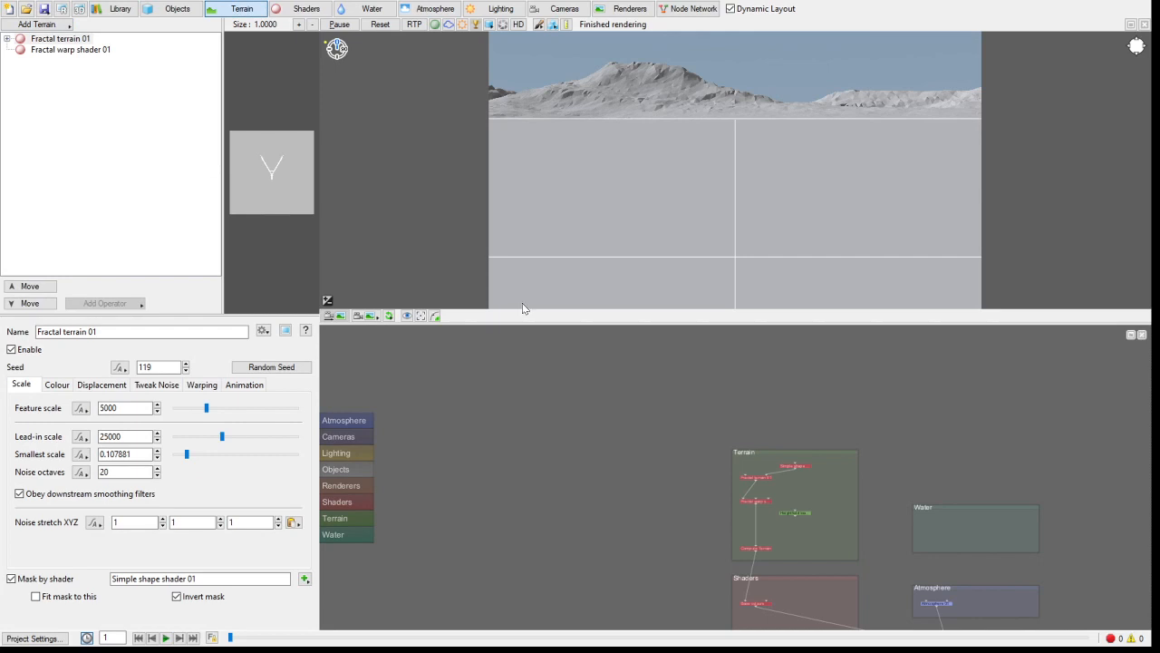
click(688, 461)
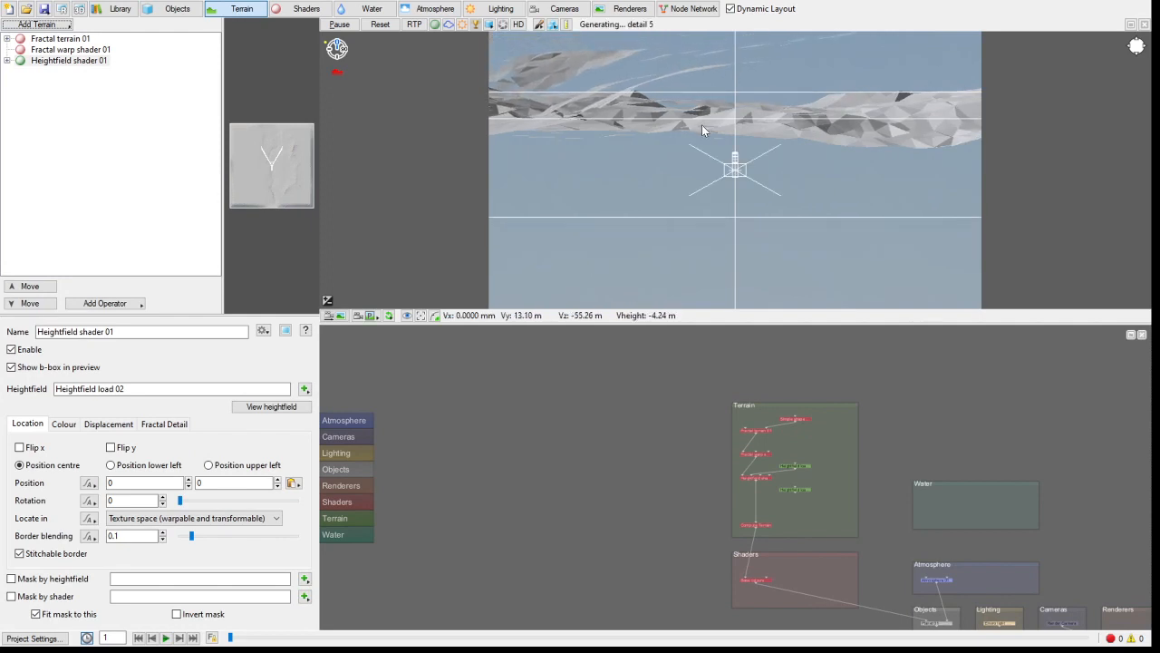
Step: Set the render camera to an elevated view that frames the loaded heightfield, and open the camera settings
middle_drag(701, 124, 721, 206)
scroll(715, 161, up, 2)
scroll(715, 160, down, 1)
scroll(716, 161, down, 3)
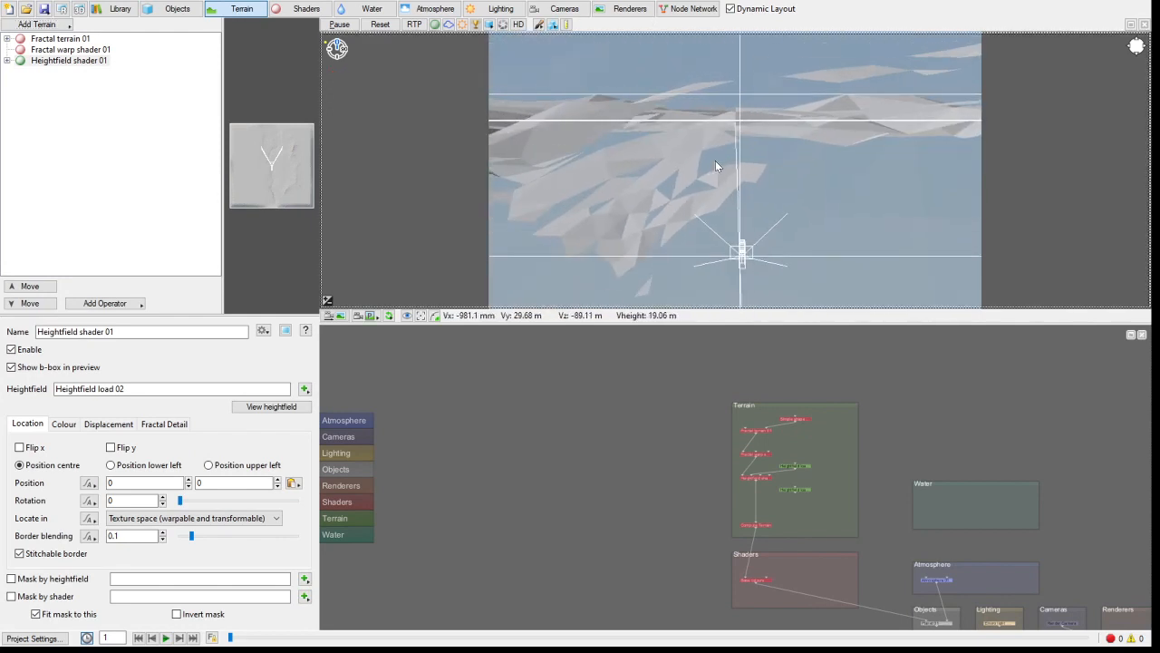
middle_drag(716, 160, 743, 267)
scroll(746, 117, down, 3)
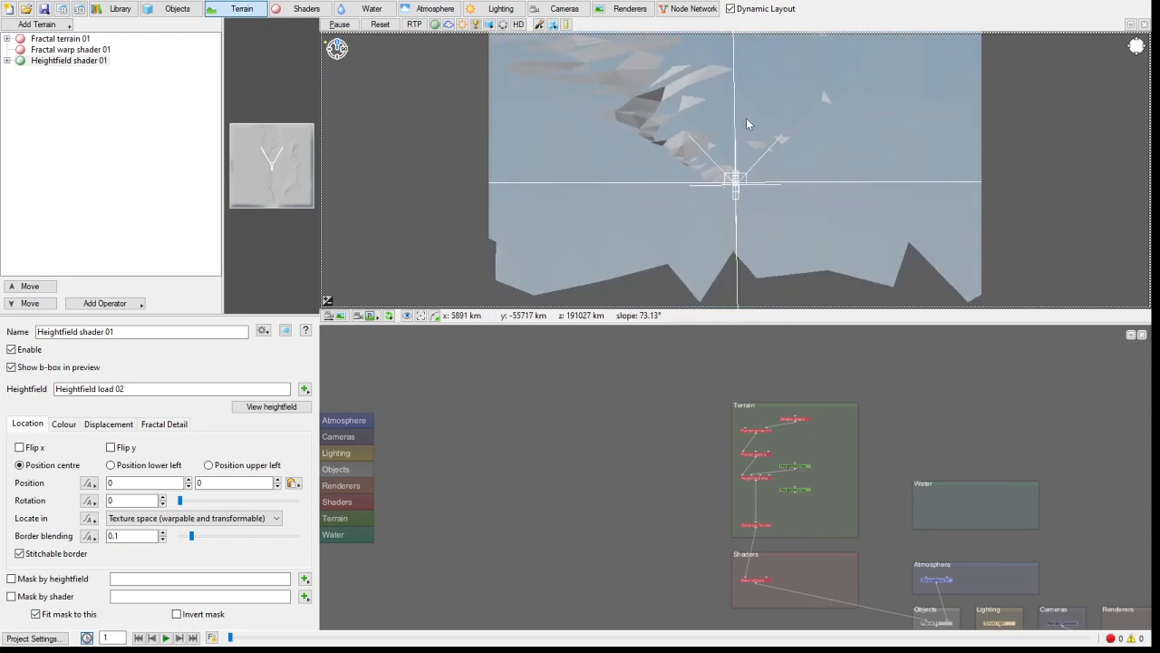
scroll(746, 117, down, 3)
scroll(747, 117, down, 3)
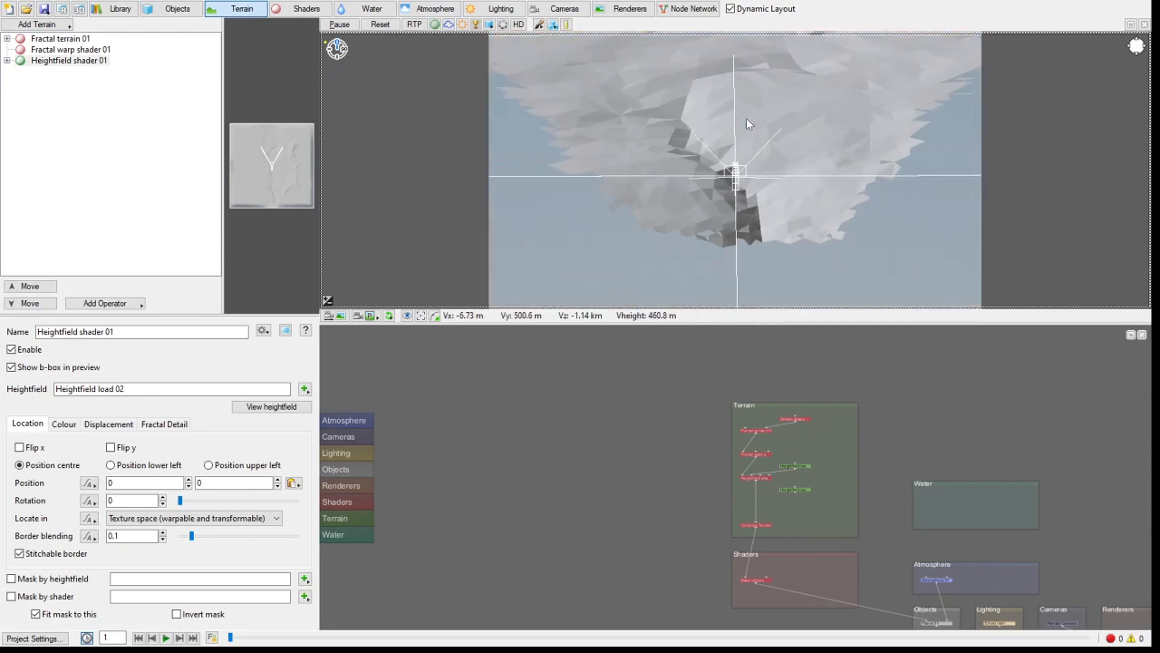
scroll(746, 118, down, 4)
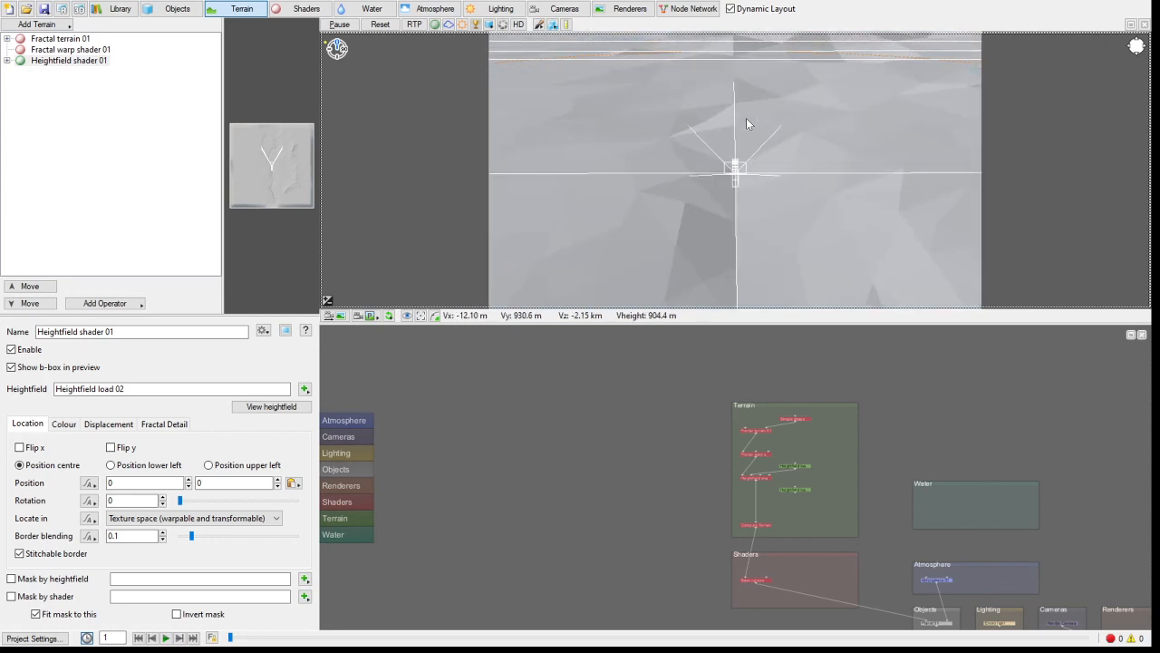
scroll(746, 132, down, 4)
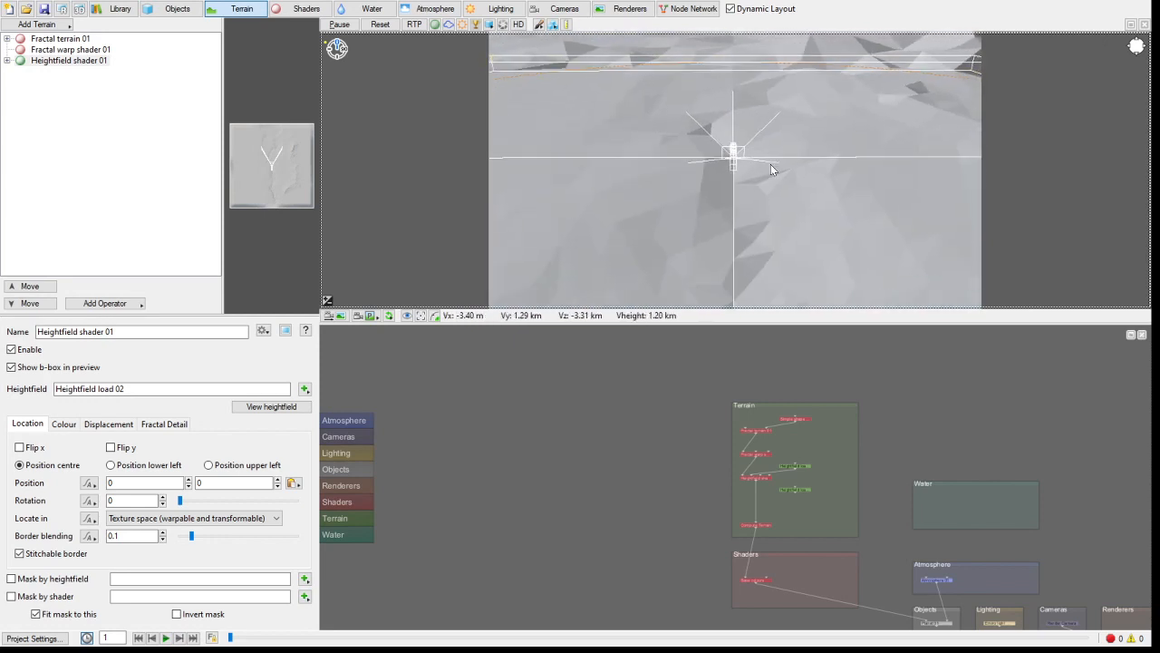
scroll(749, 143, down, 4)
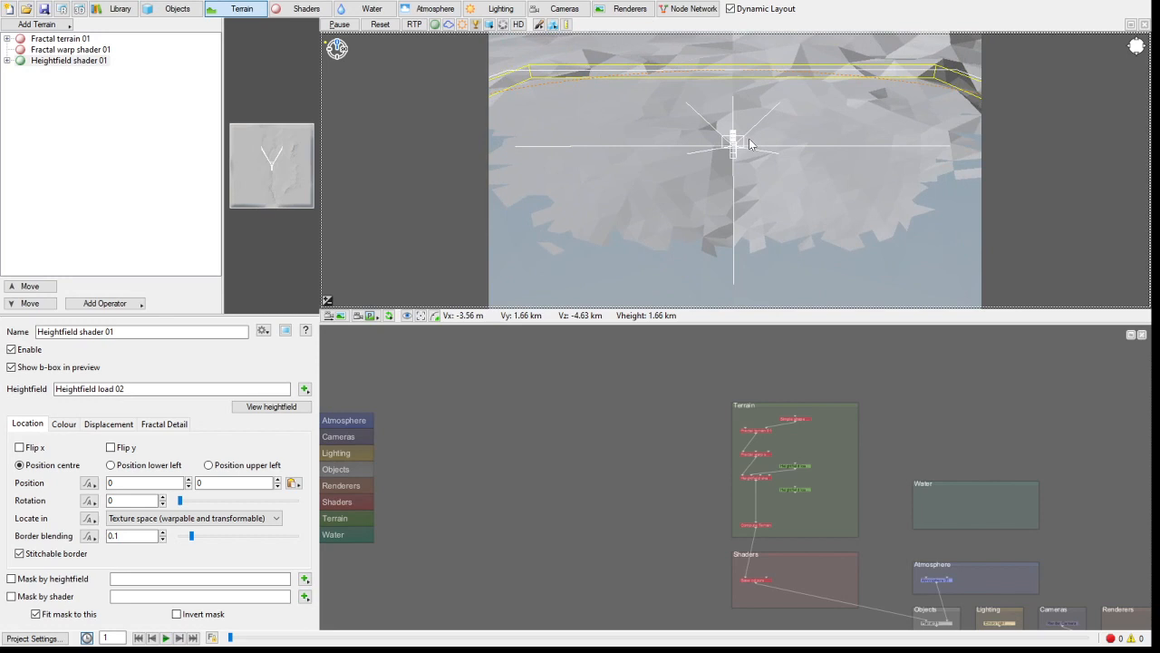
scroll(753, 144, down, 3)
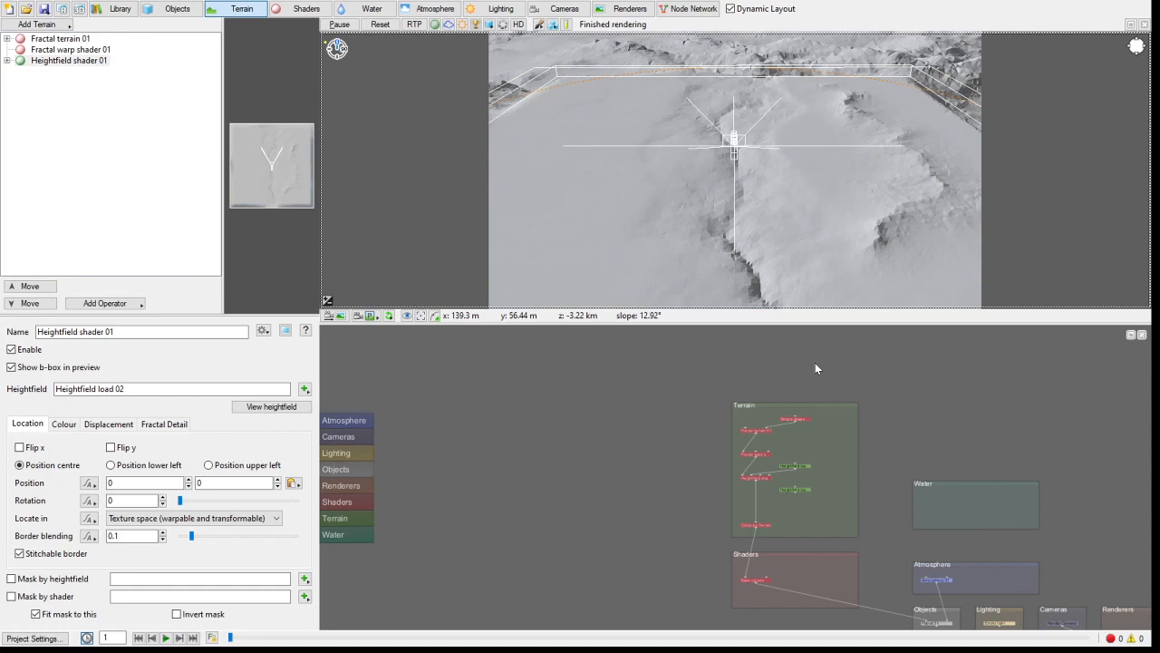
click(336, 315)
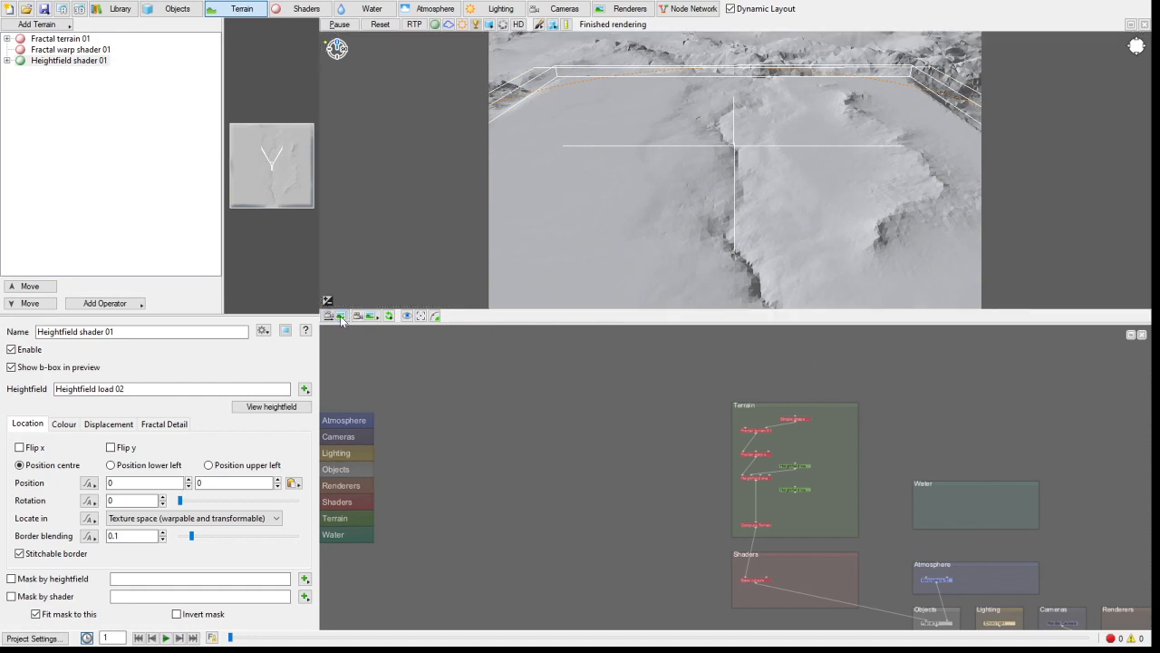
click(581, 12)
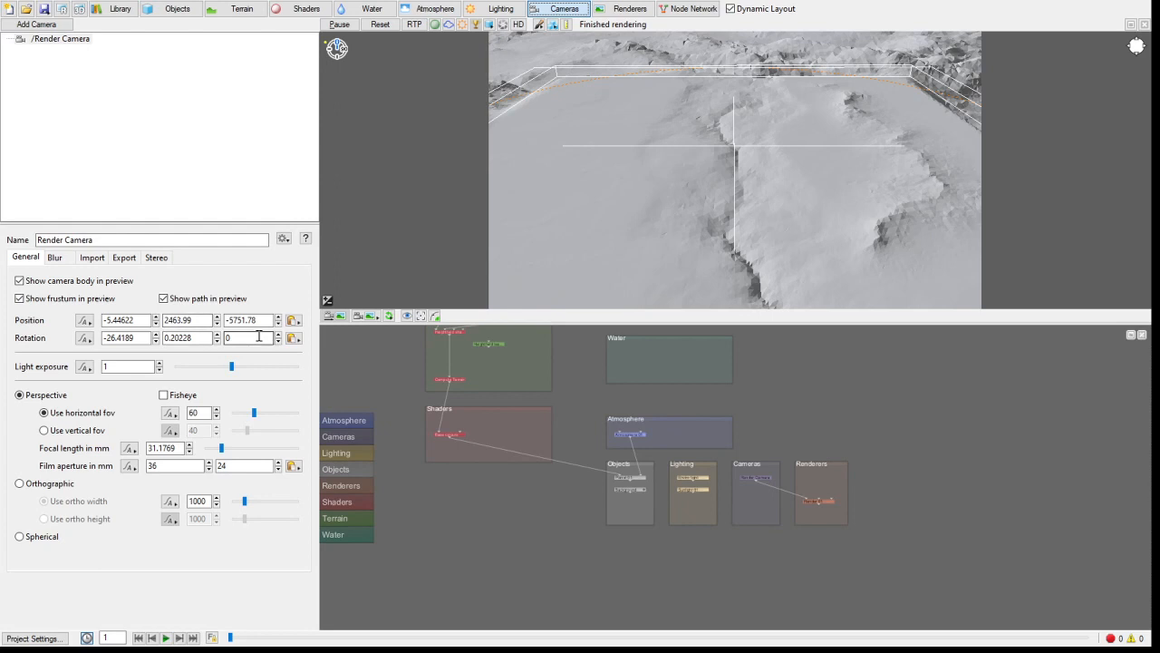
Step: Insert a Heightfield resize node between Heightfield load 02 and the heightfield shader
scroll(572, 452, down, 5)
scroll(525, 361, up, 4)
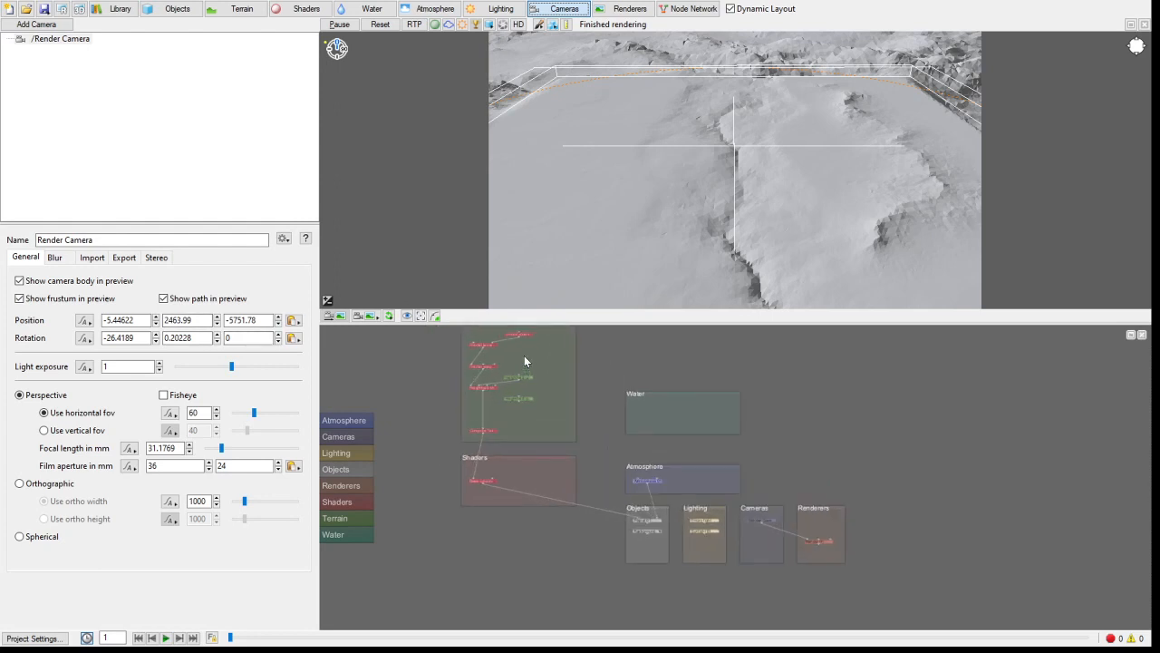
scroll(524, 360, up, 3)
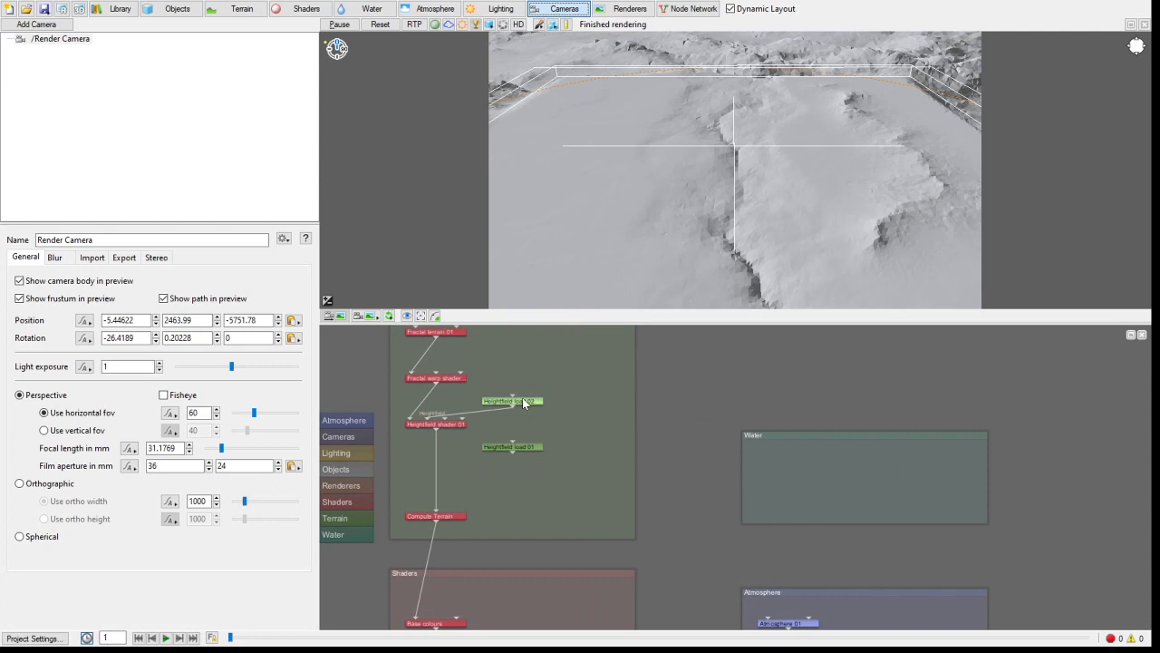
click(522, 400)
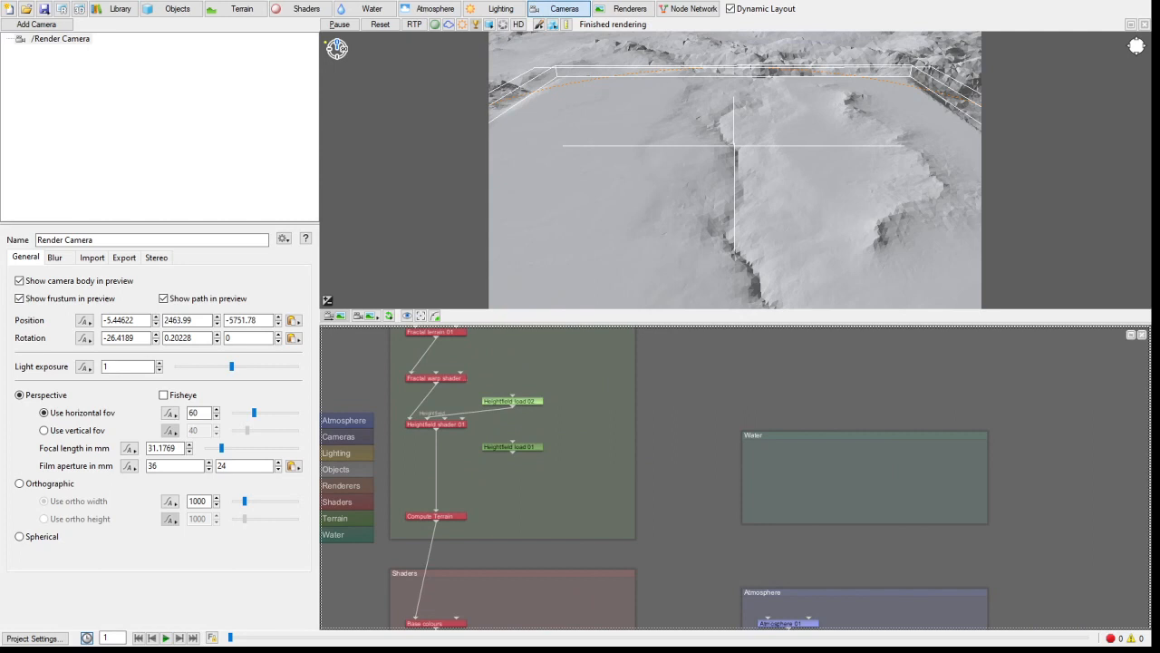
click(689, 435)
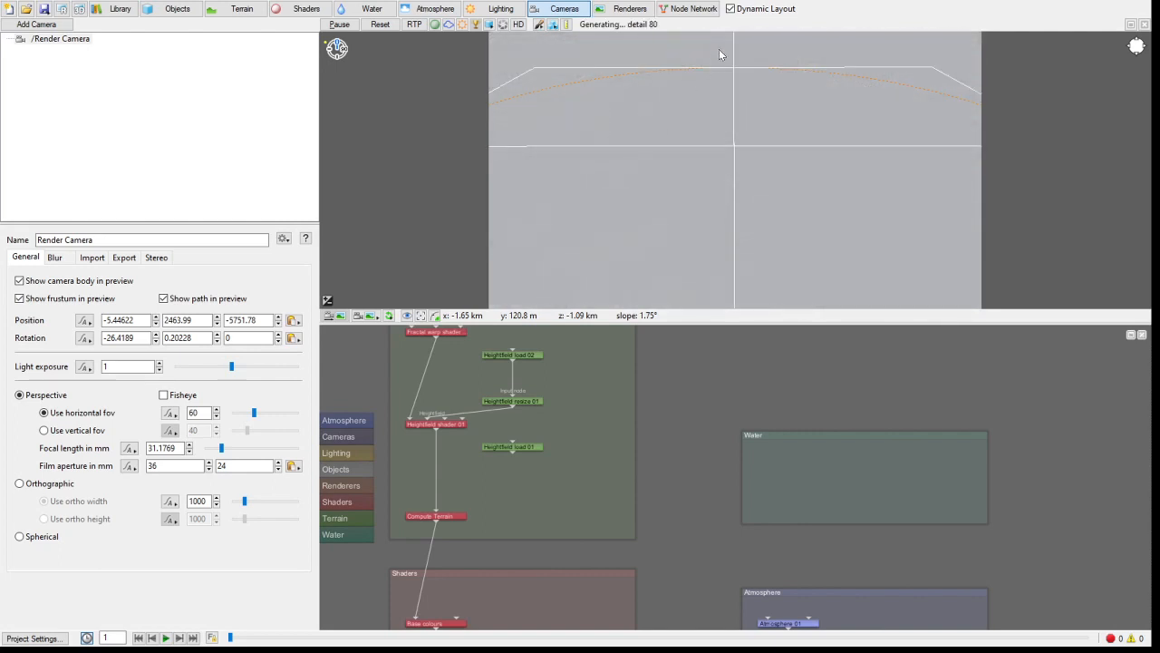
Step: Apply a wider view to the render camera and try lower values for its height, starting with 1000
scroll(713, 186, down, 8)
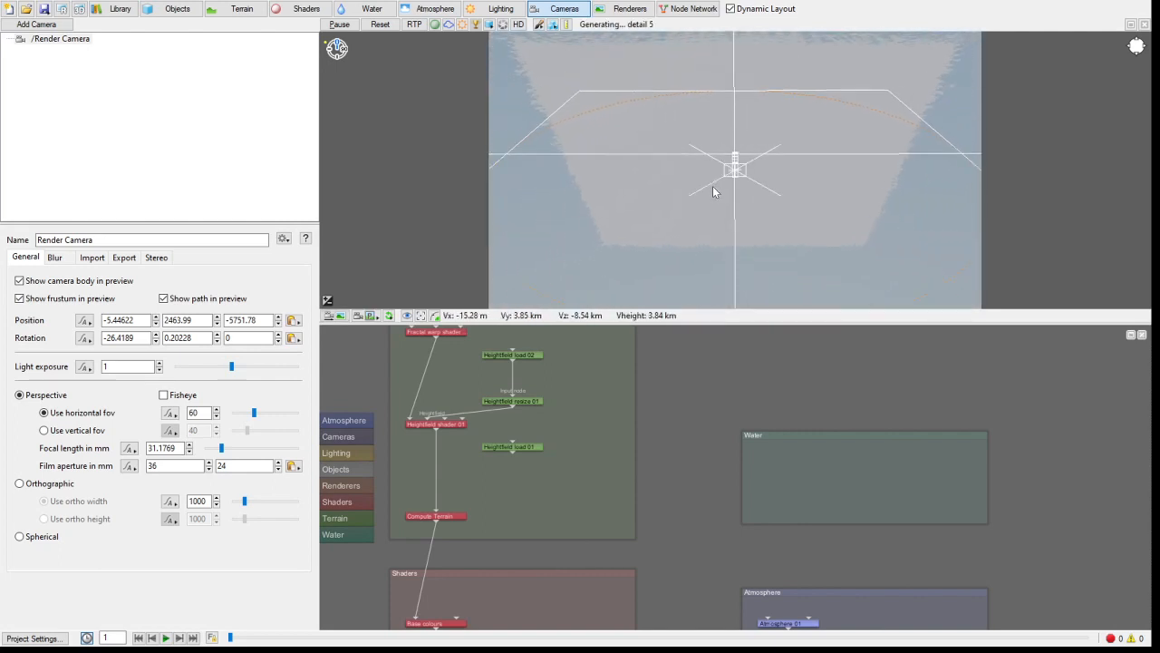
scroll(714, 191, down, 6)
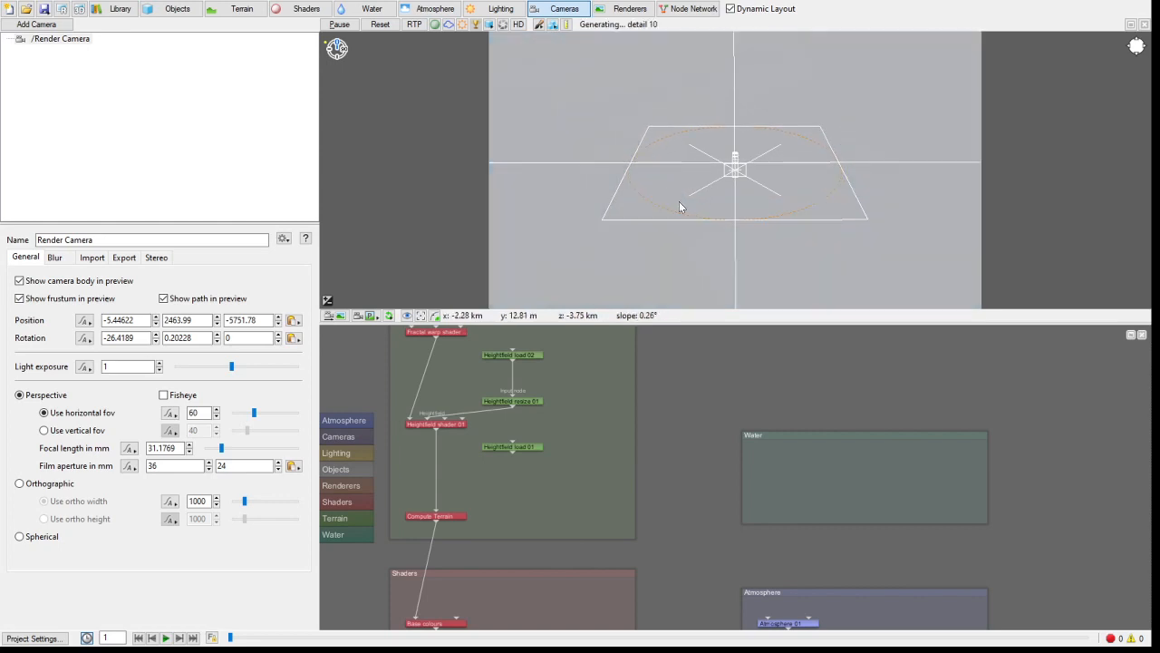
click(330, 317)
drag(196, 319, 145, 315)
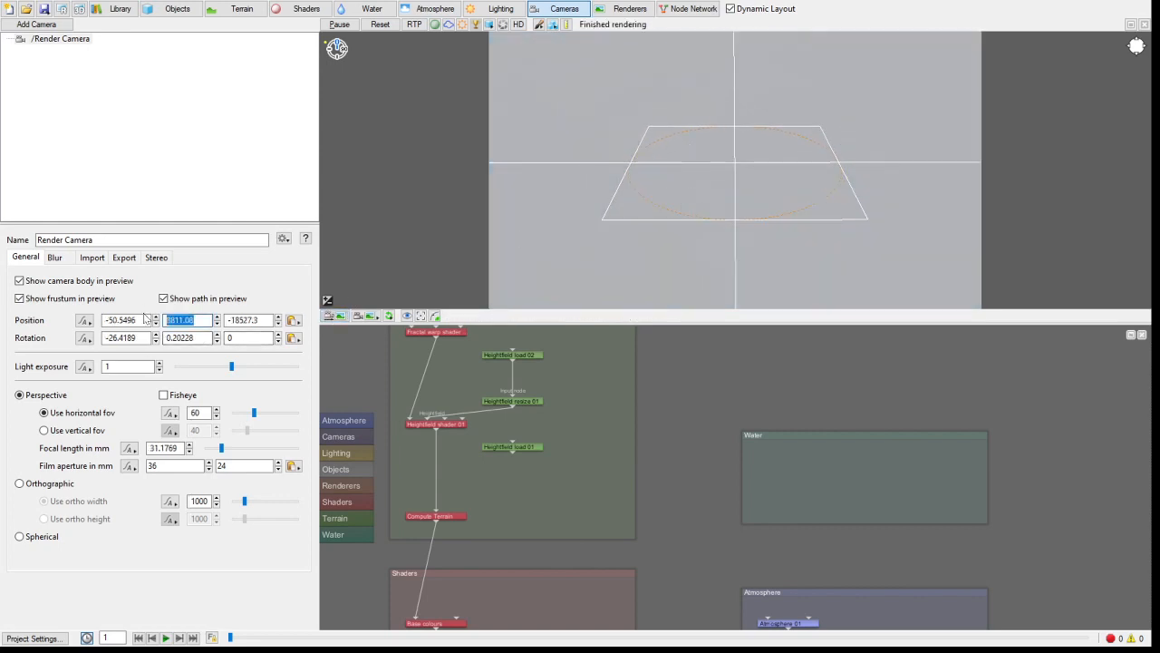
text(1000)
key(Return)
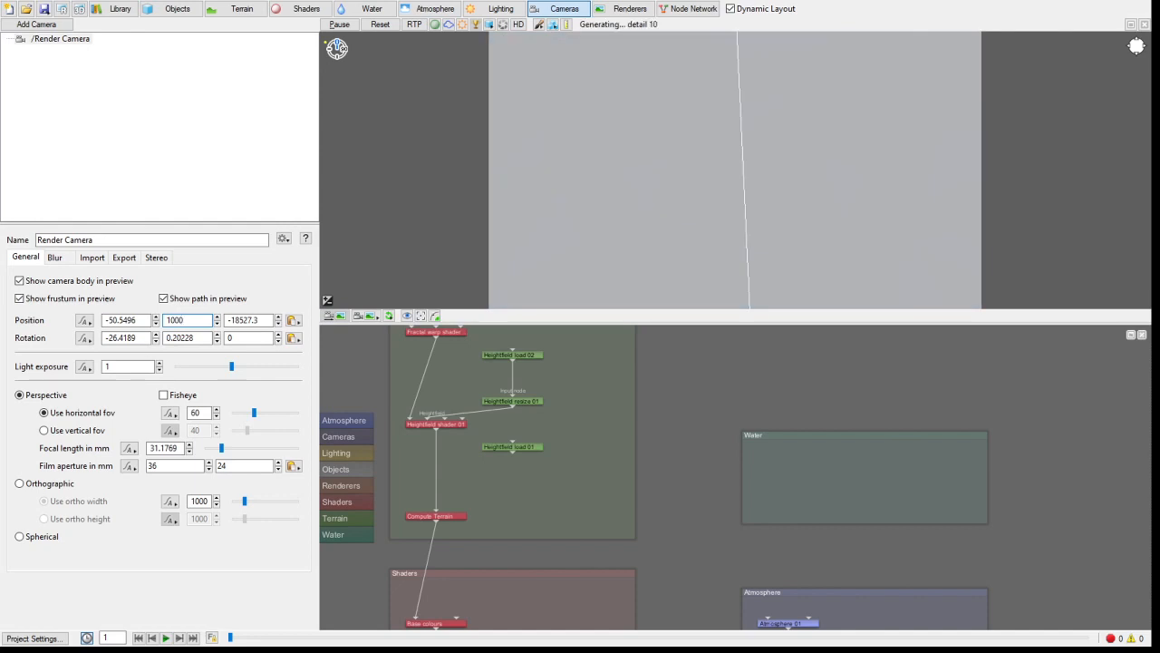
key(BackSpace)
key(Return)
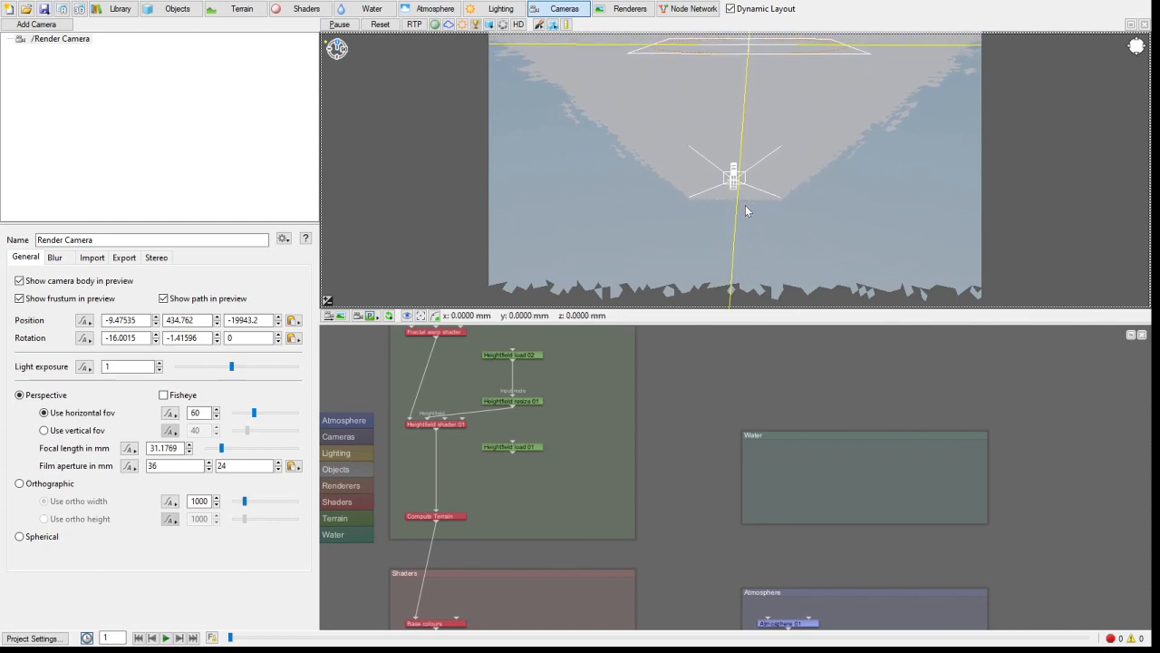
Step: Set the render camera to a distant, elevated view of the resized terrain
scroll(746, 205, down, 8)
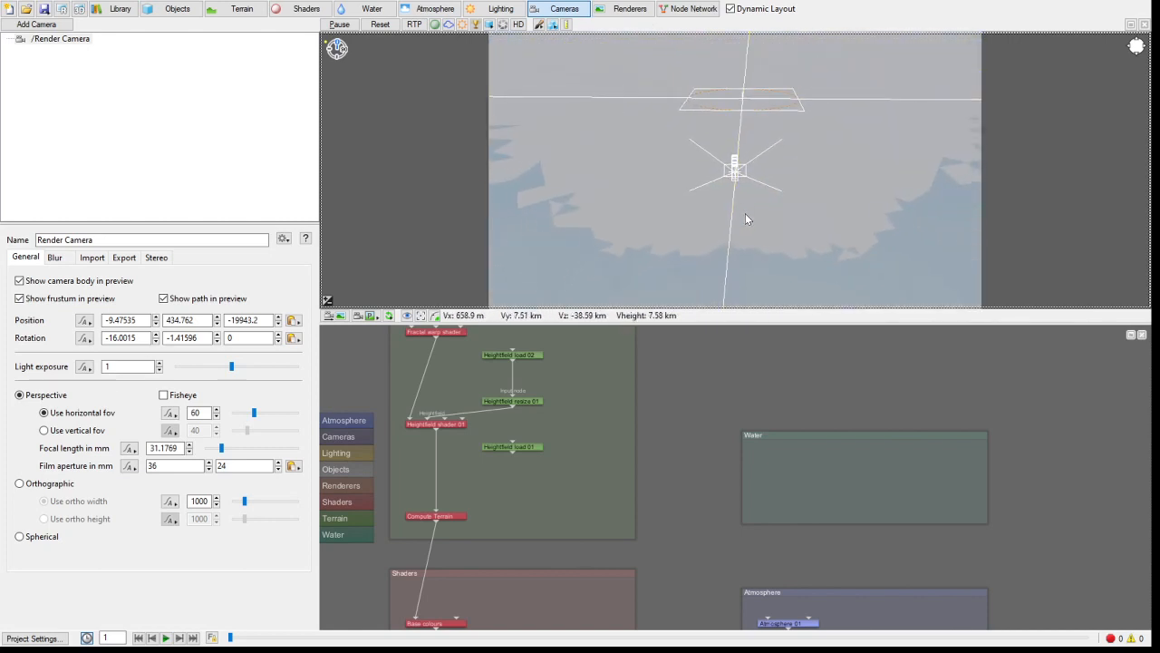
right_drag(755, 208, 791, 206)
scroll(790, 202, down, 5)
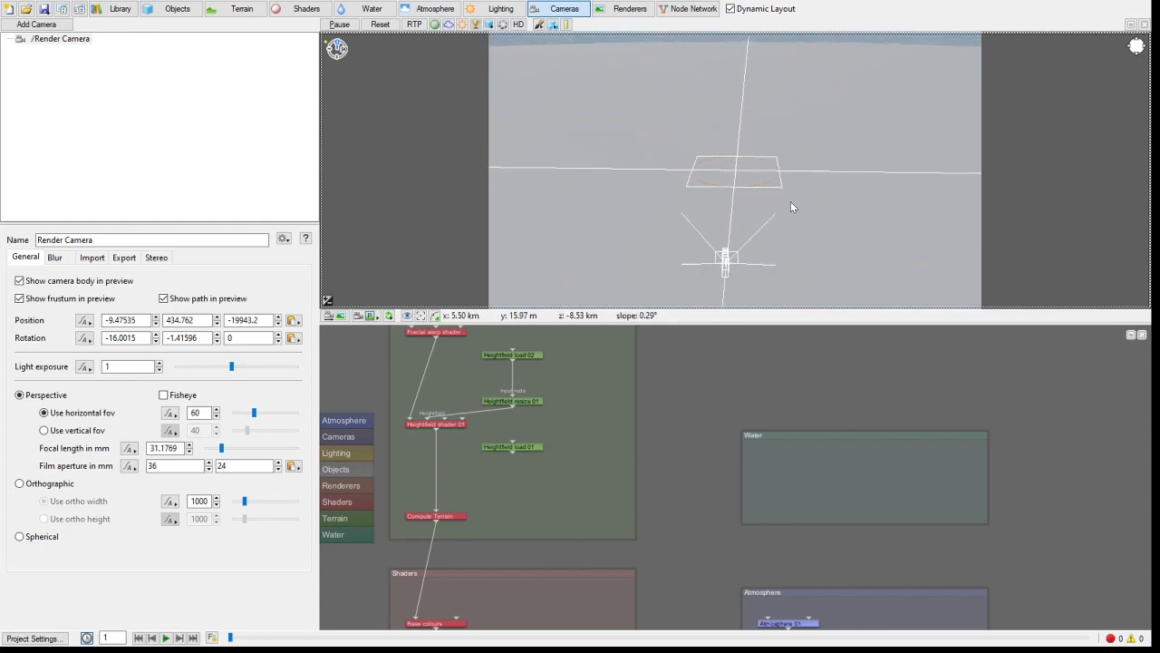
scroll(791, 202, down, 1)
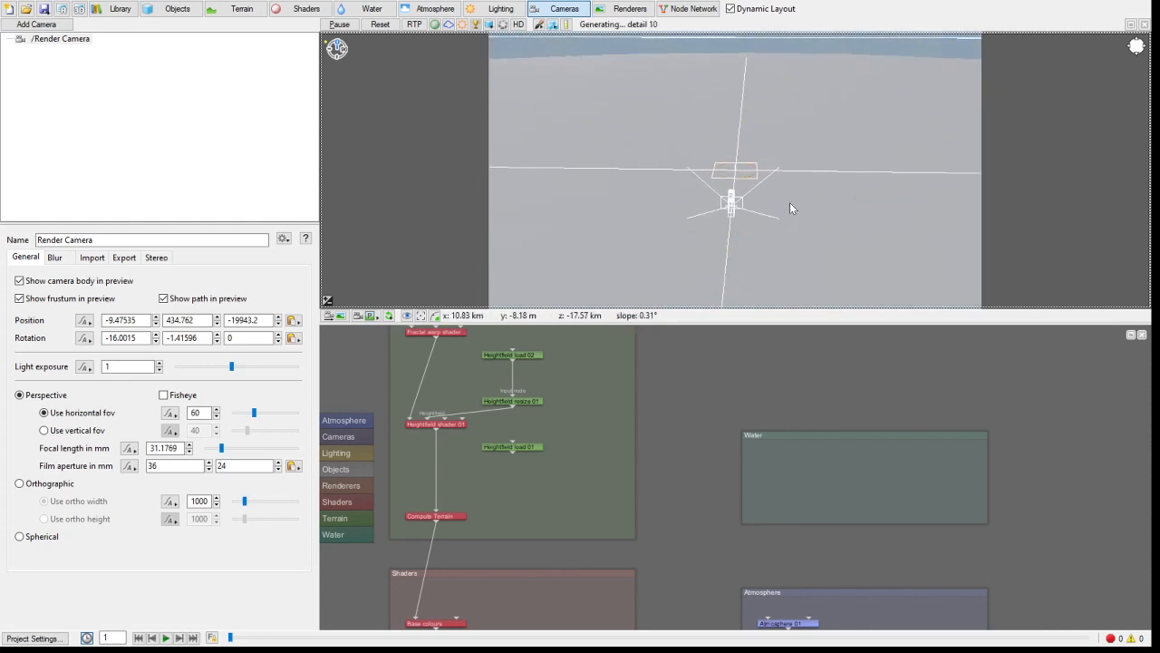
click(338, 316)
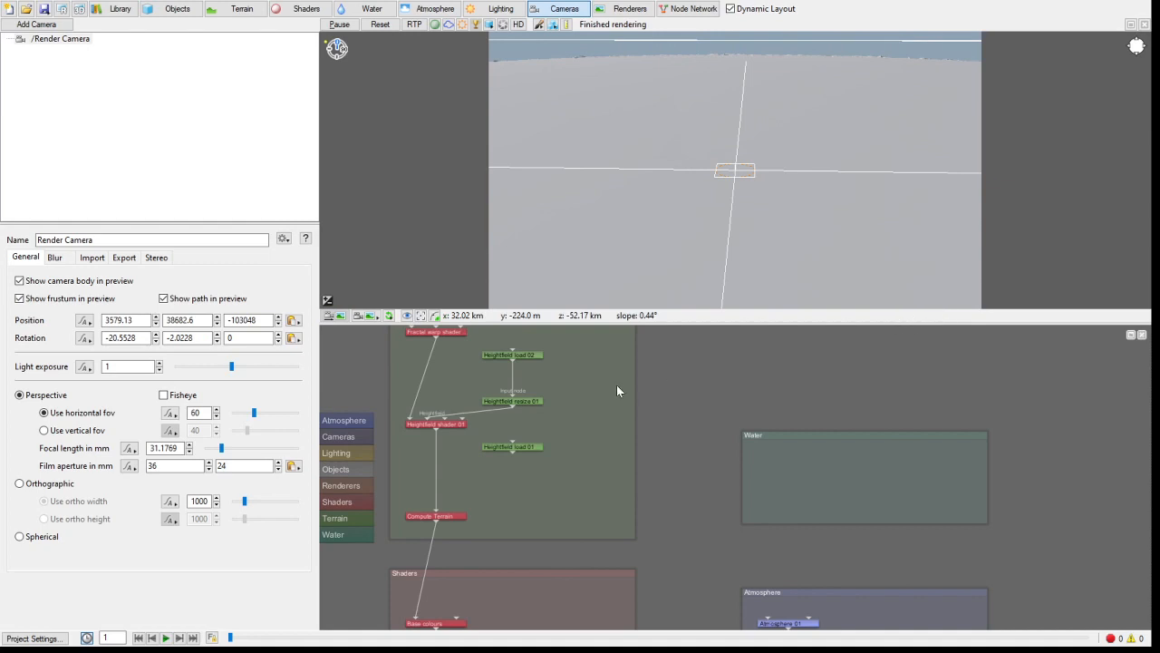
Step: Insert a Heightfield adjust vertical node between Heightfield load 02 and the Heightfield resize node
click(531, 358)
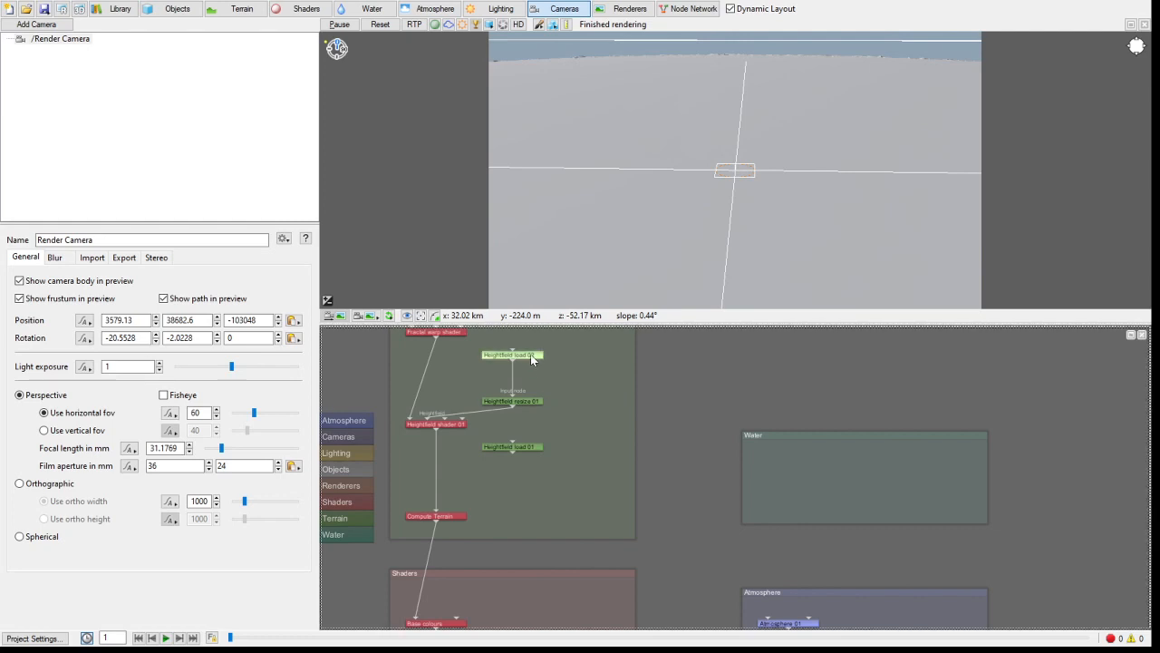
key(Delete)
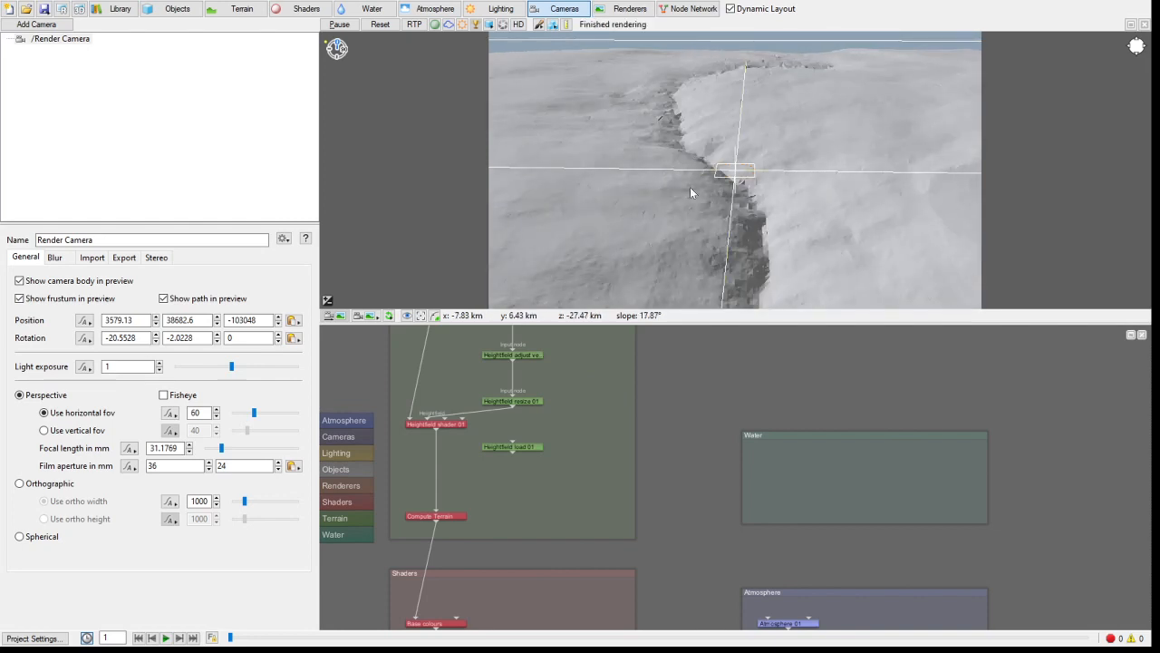
scroll(690, 185, down, 5)
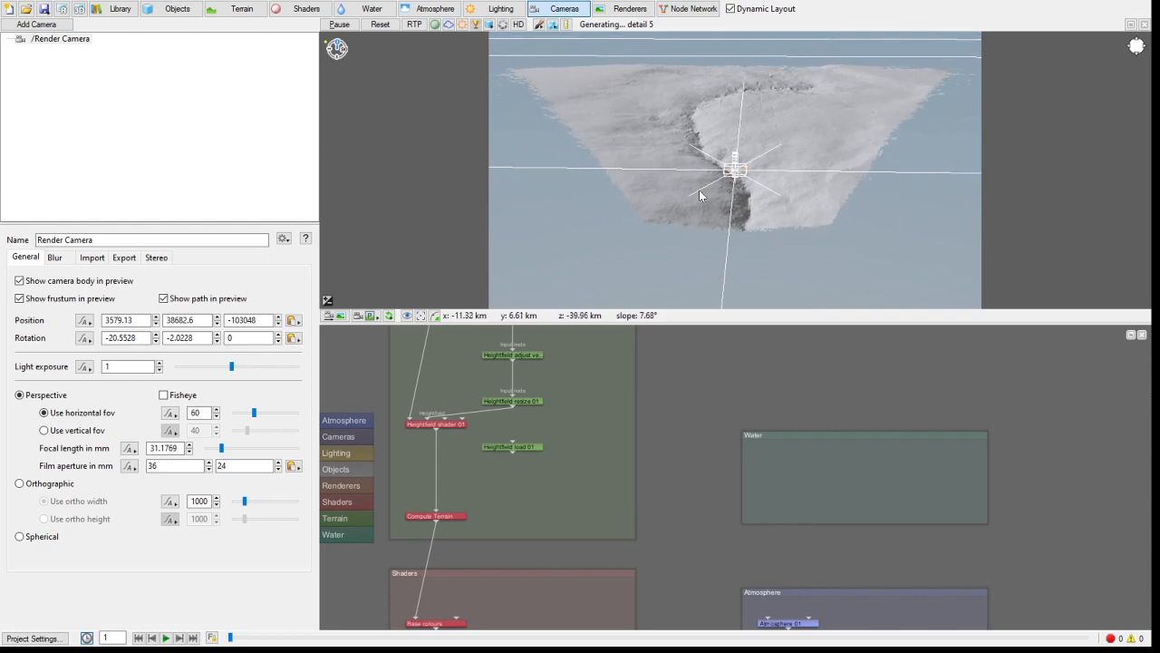
scroll(700, 192, down, 4)
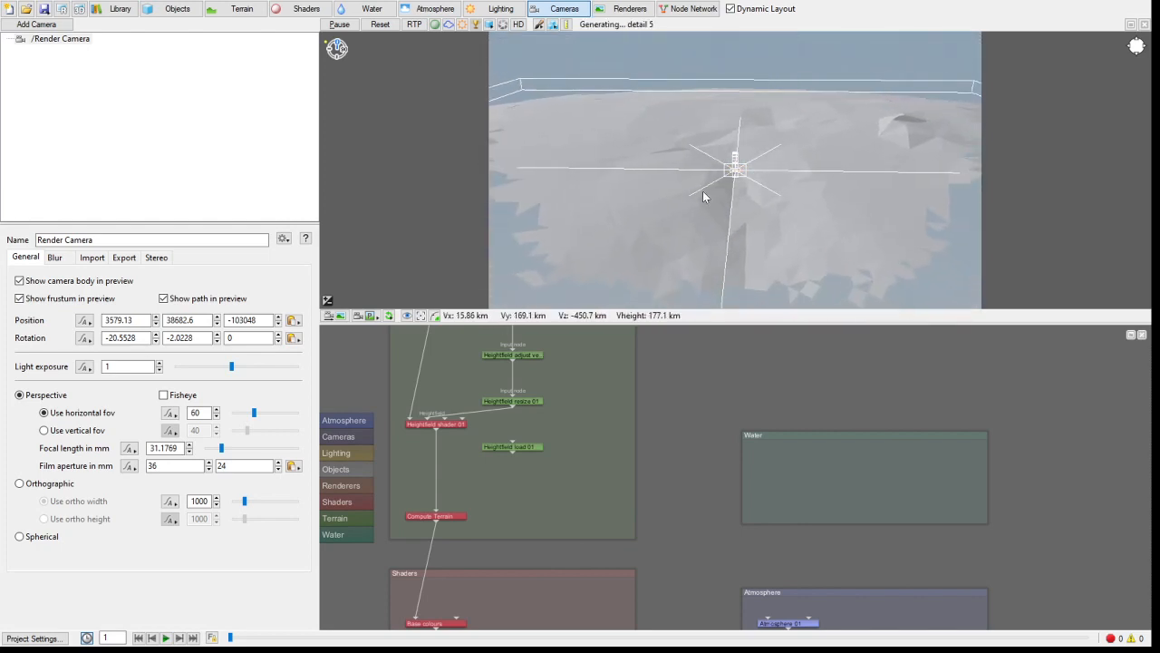
scroll(852, 168, down, 2)
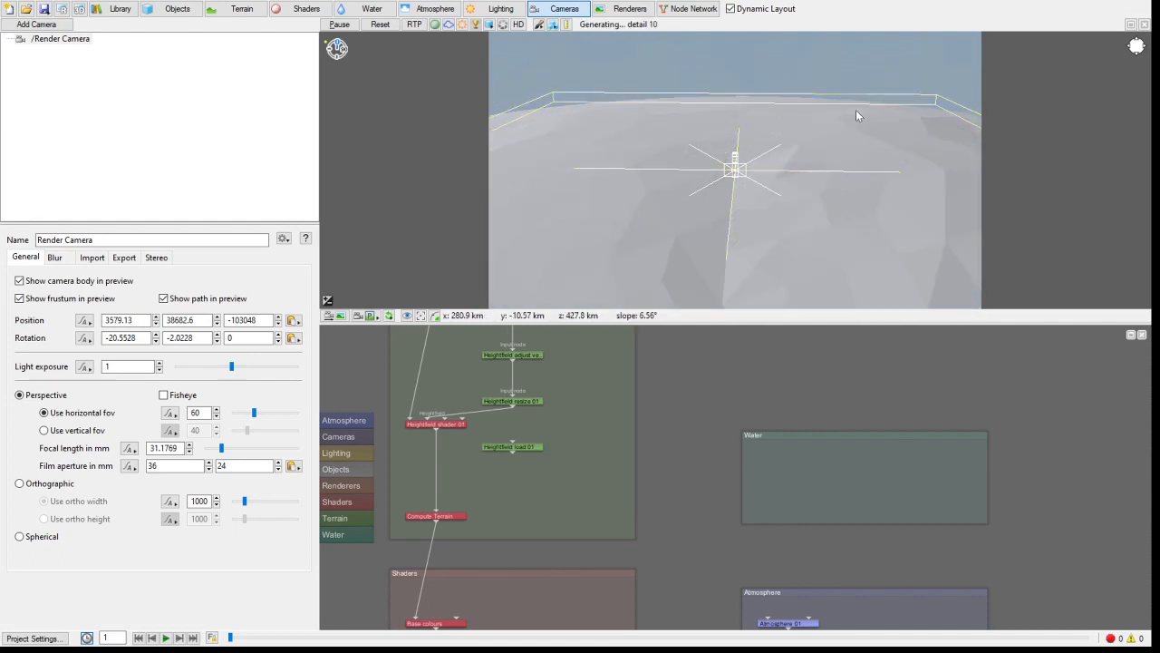
scroll(878, 158, down, 2)
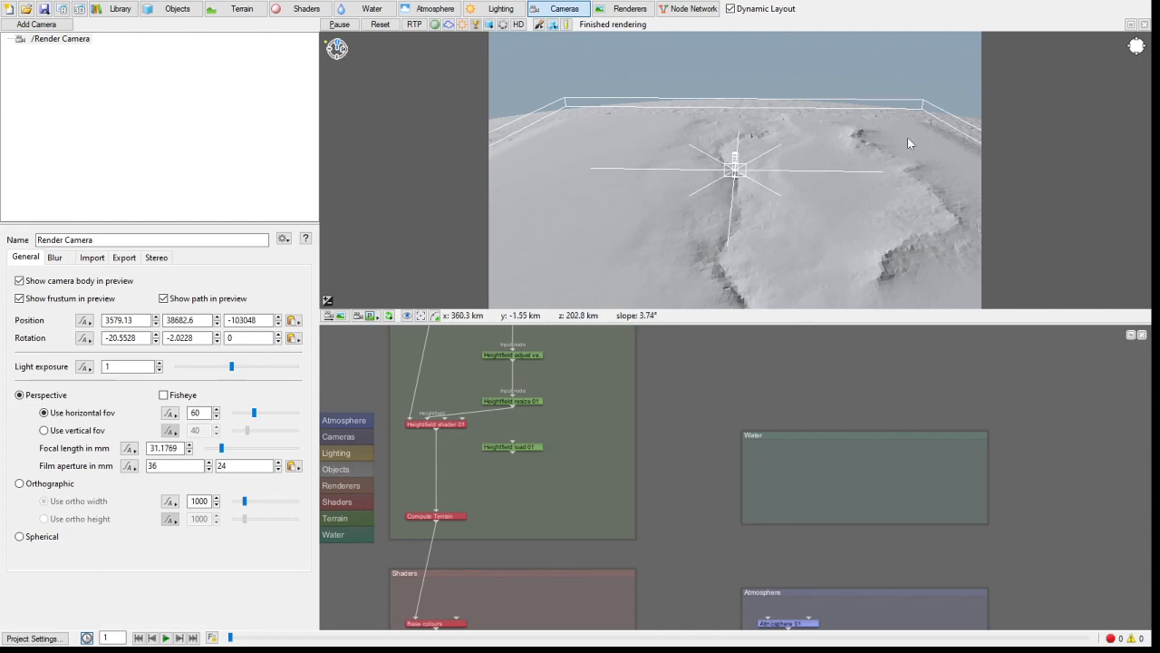
Step: Add an image map shader with the island colour map, positioned by its centre and sized 1000000 by 1000000
click(306, 9)
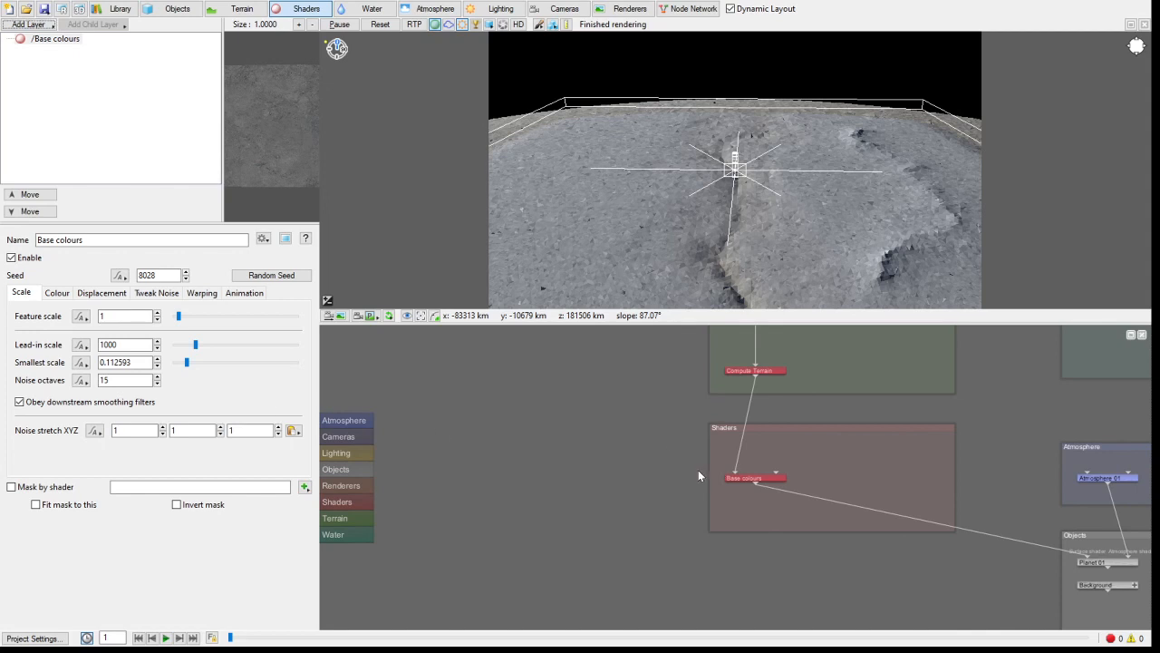
click(20, 362)
double_click(80, 396)
text(10000)
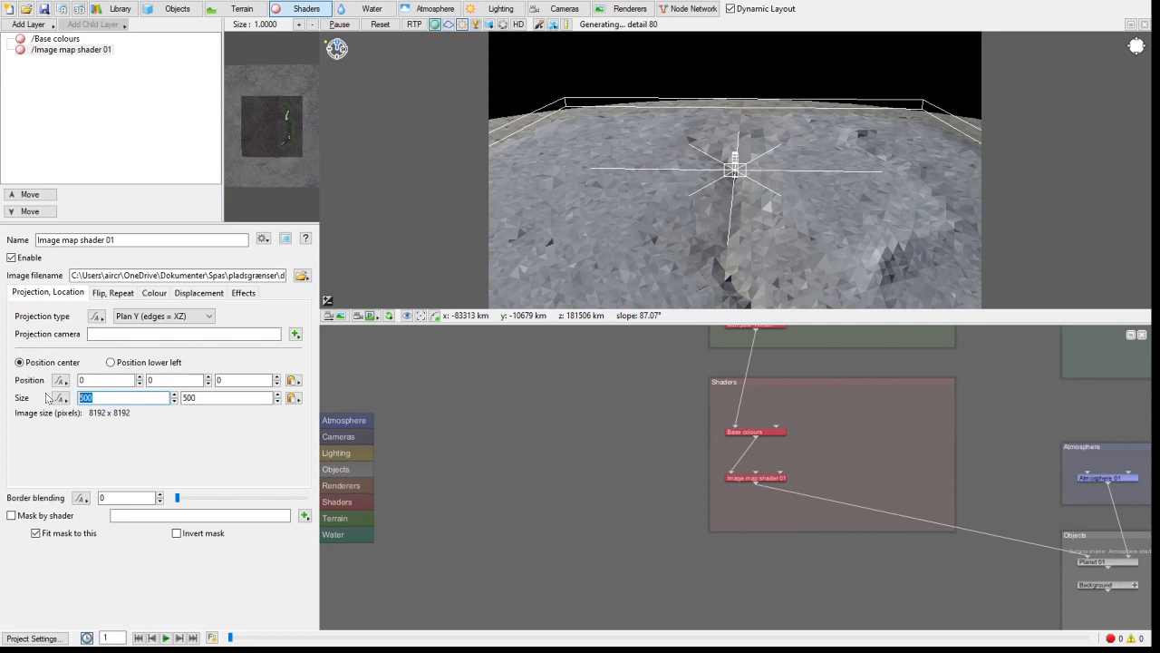
text(00)
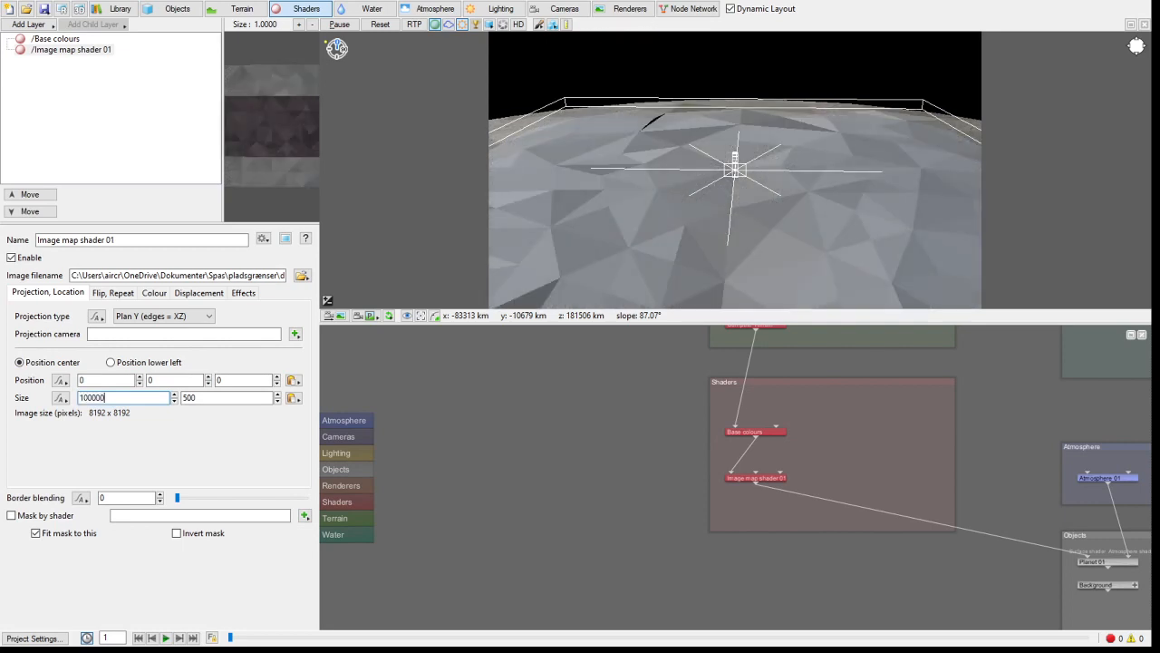
double_click(207, 396)
text(10)
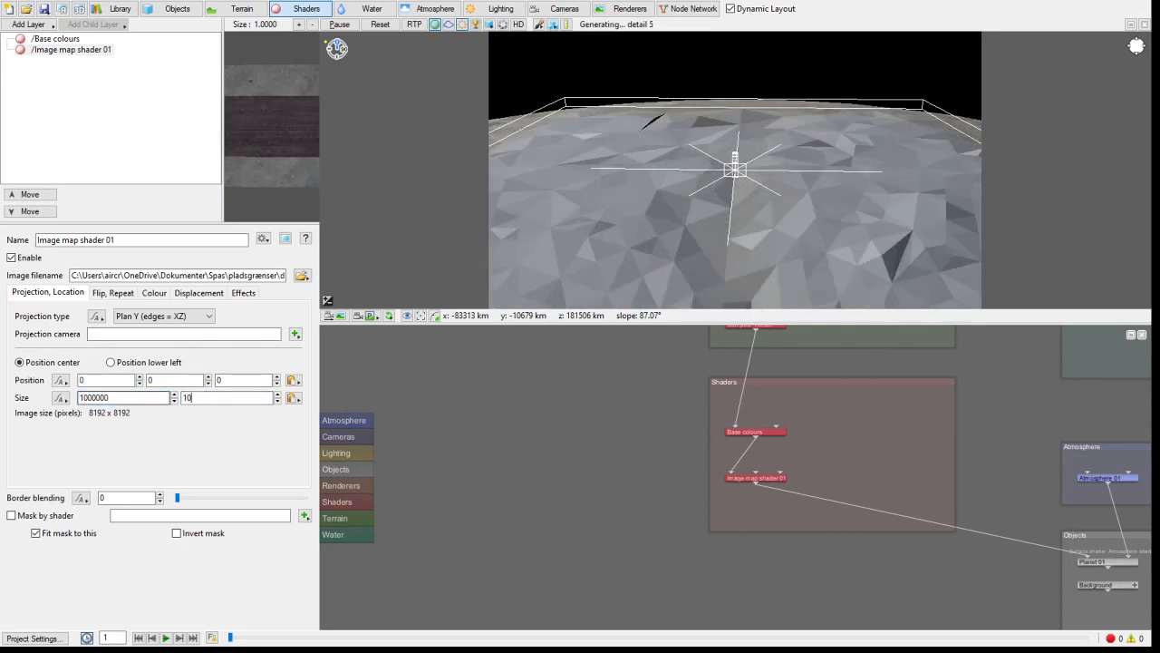
text(00000)
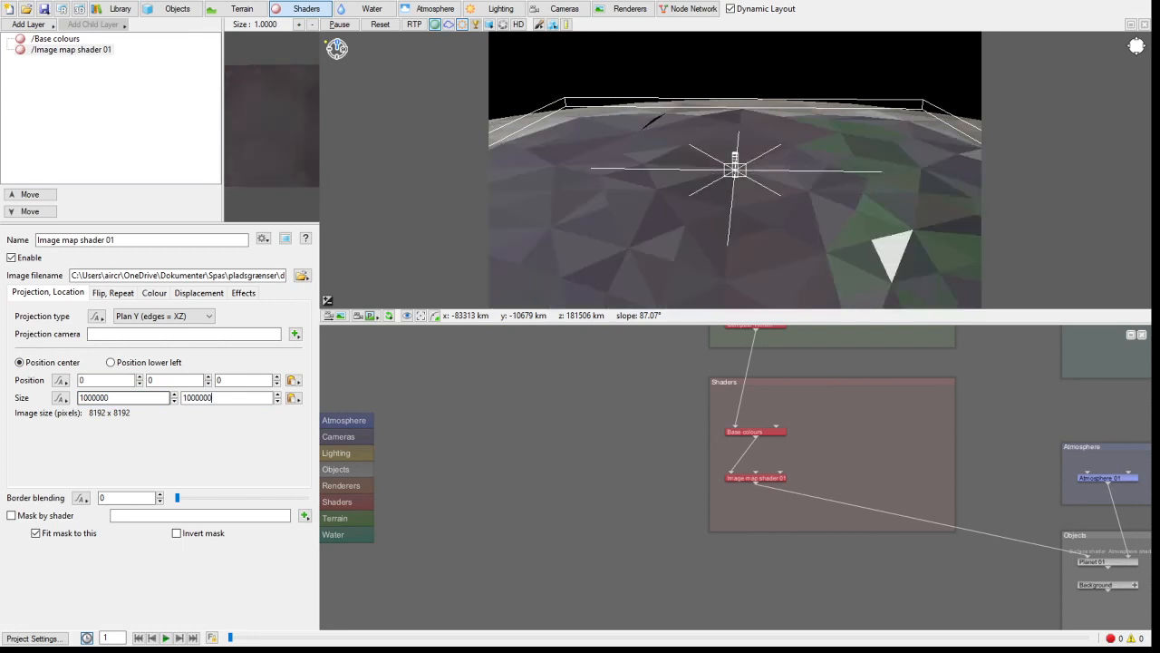
click(234, 381)
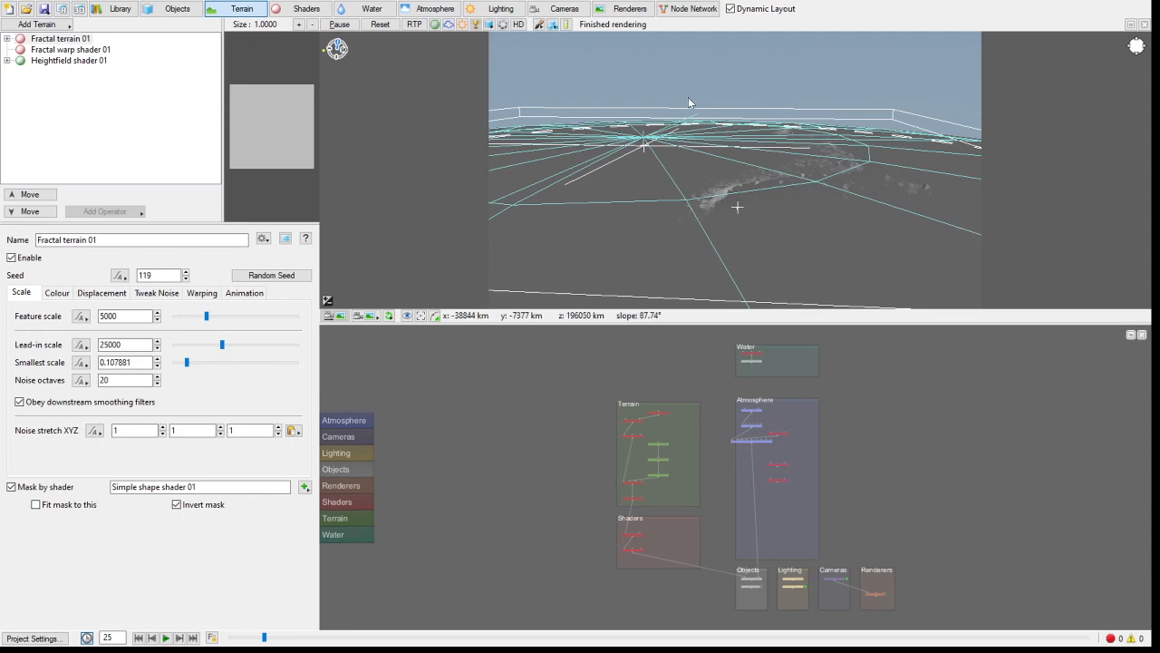
Step: Examine the animated elevation of Sunlight 01 between frame 1 and frame 600 in the finished island scene
click(615, 11)
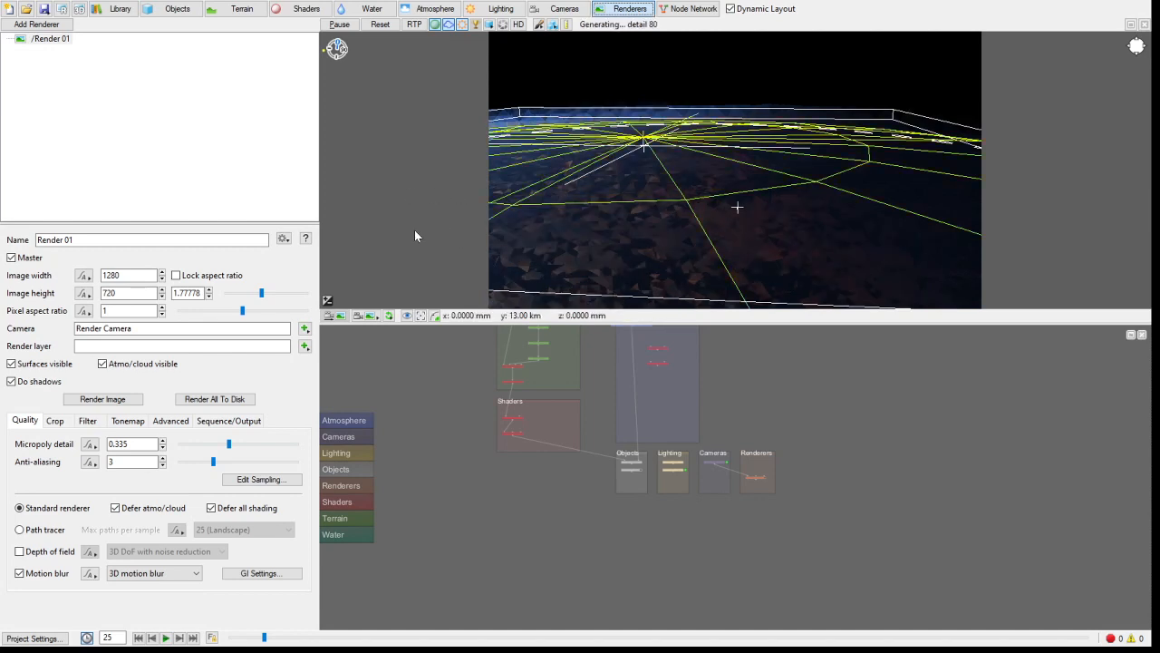
click(501, 8)
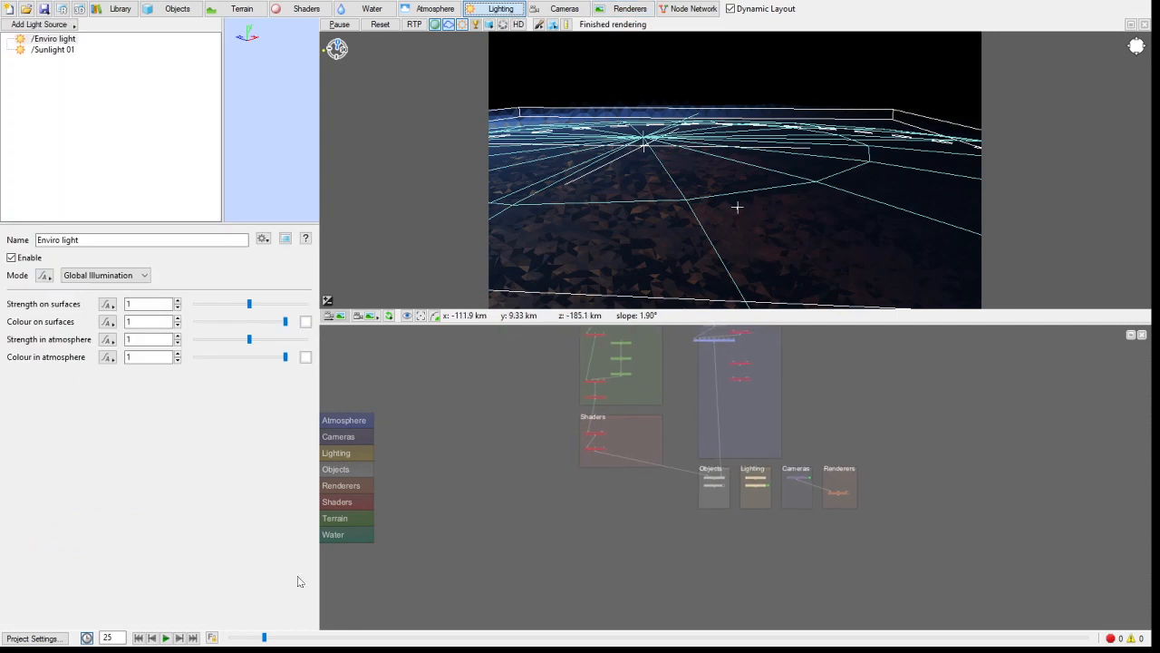
click(38, 50)
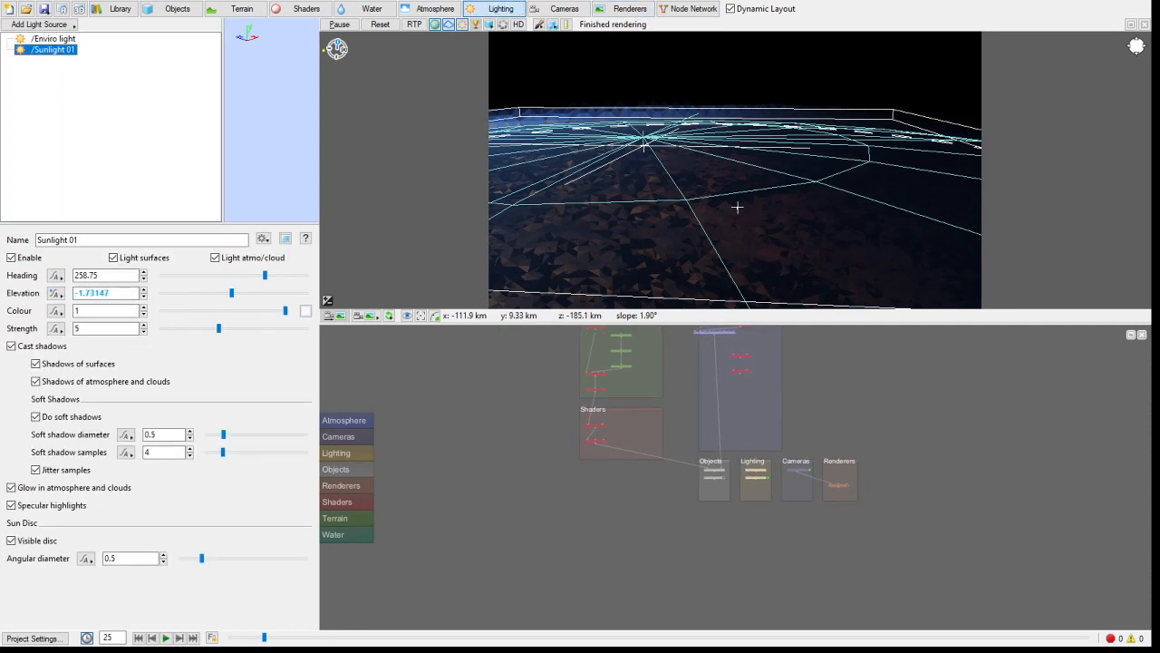
drag(263, 638, 230, 638)
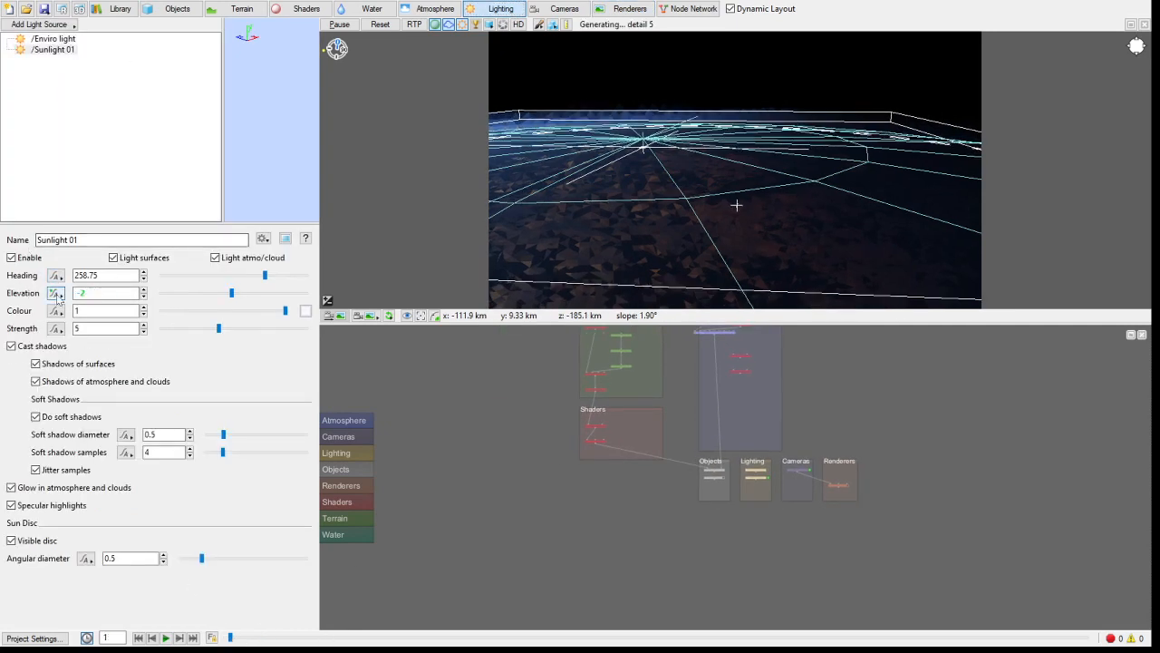
click(104, 295)
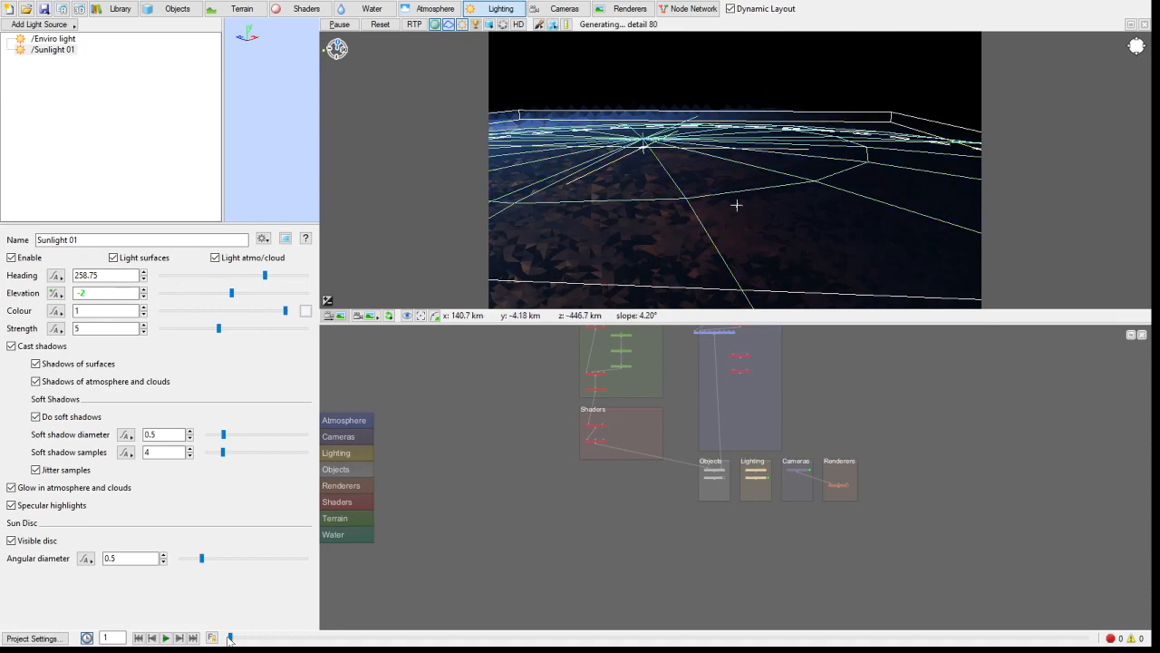
drag(230, 638, 1087, 638)
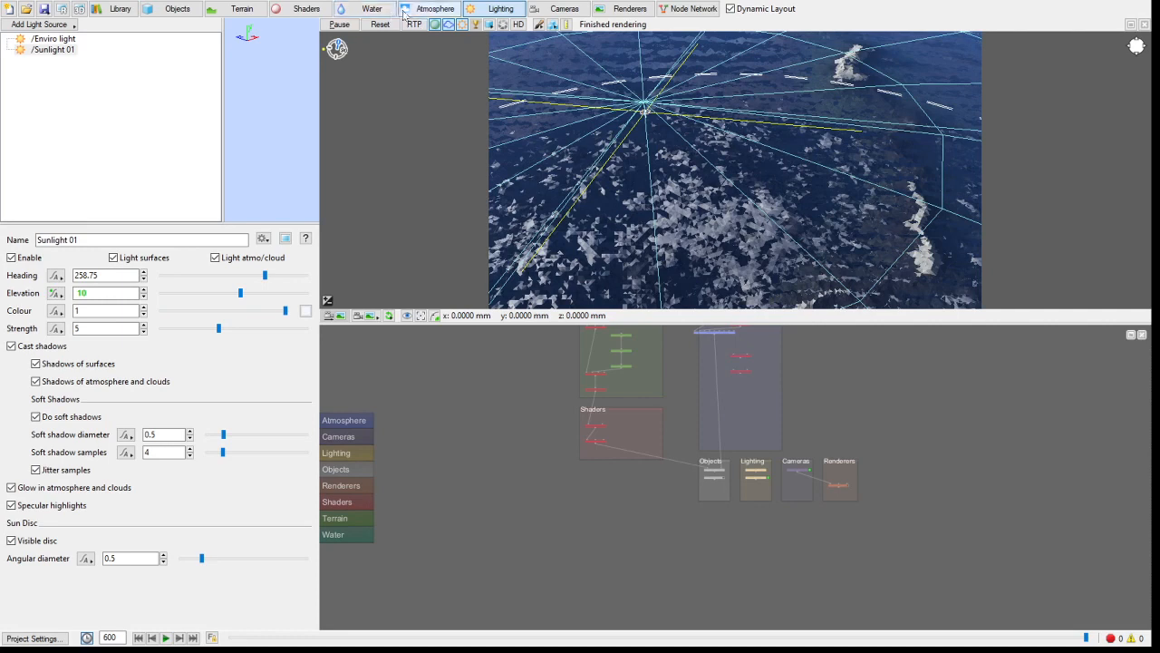
Step: Examine the Lake 01 water settings and scrub the render camera's movement between frame 1 and frame 600
click(374, 9)
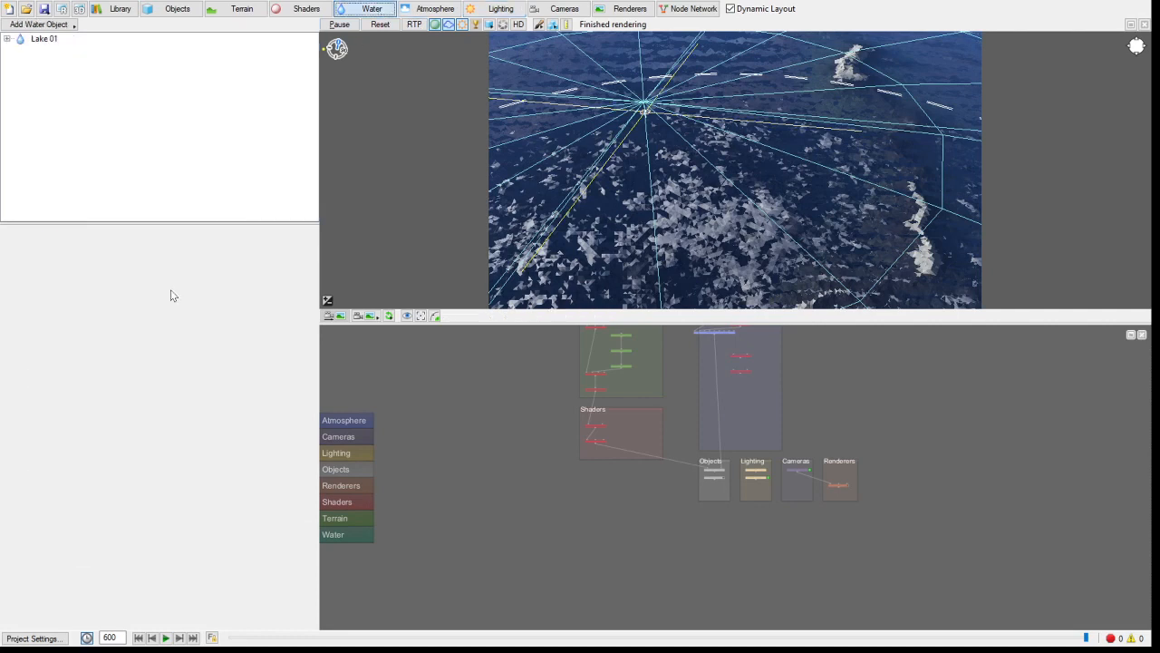
click(43, 39)
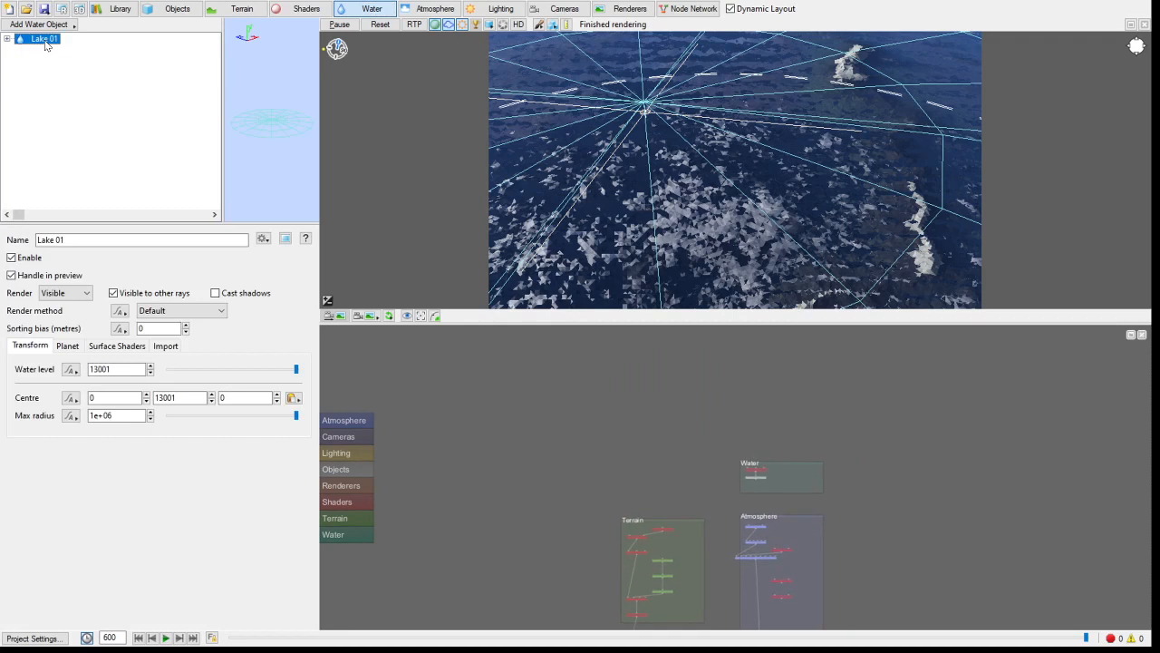
click(559, 8)
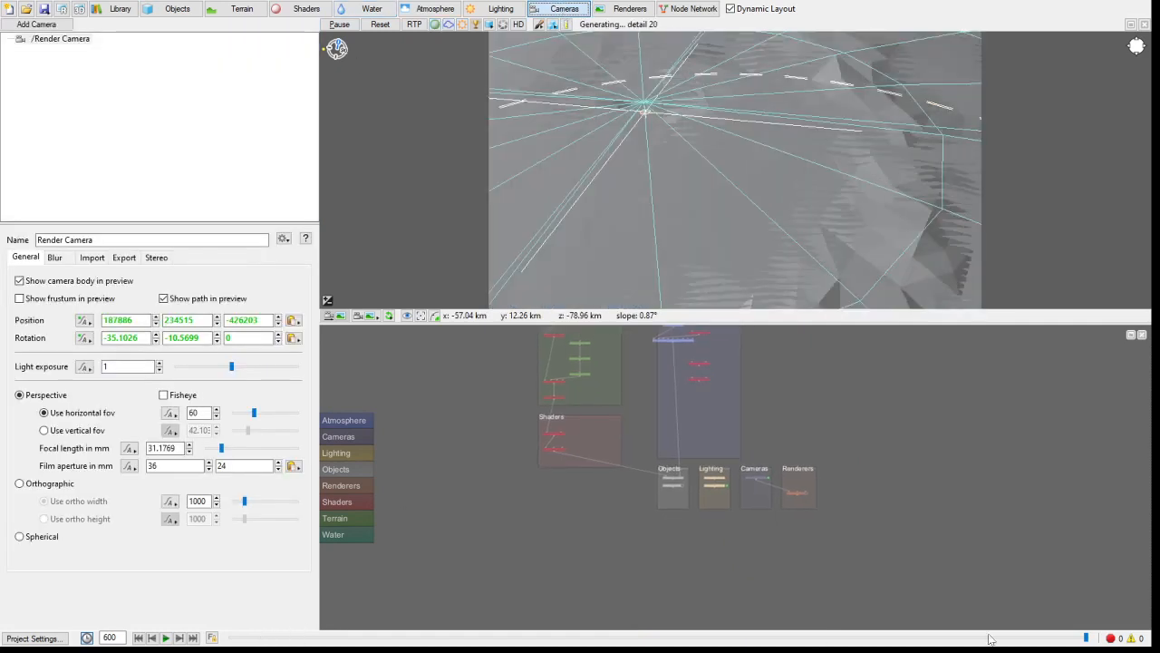
drag(1087, 639, 229, 638)
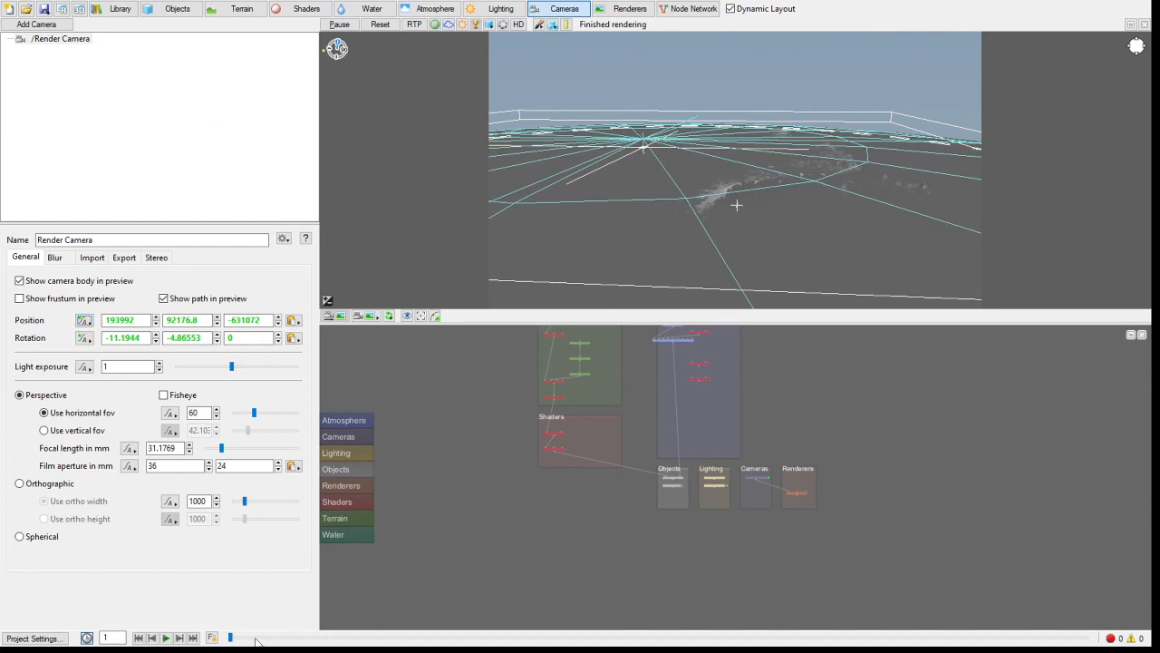
drag(231, 638, 1087, 638)
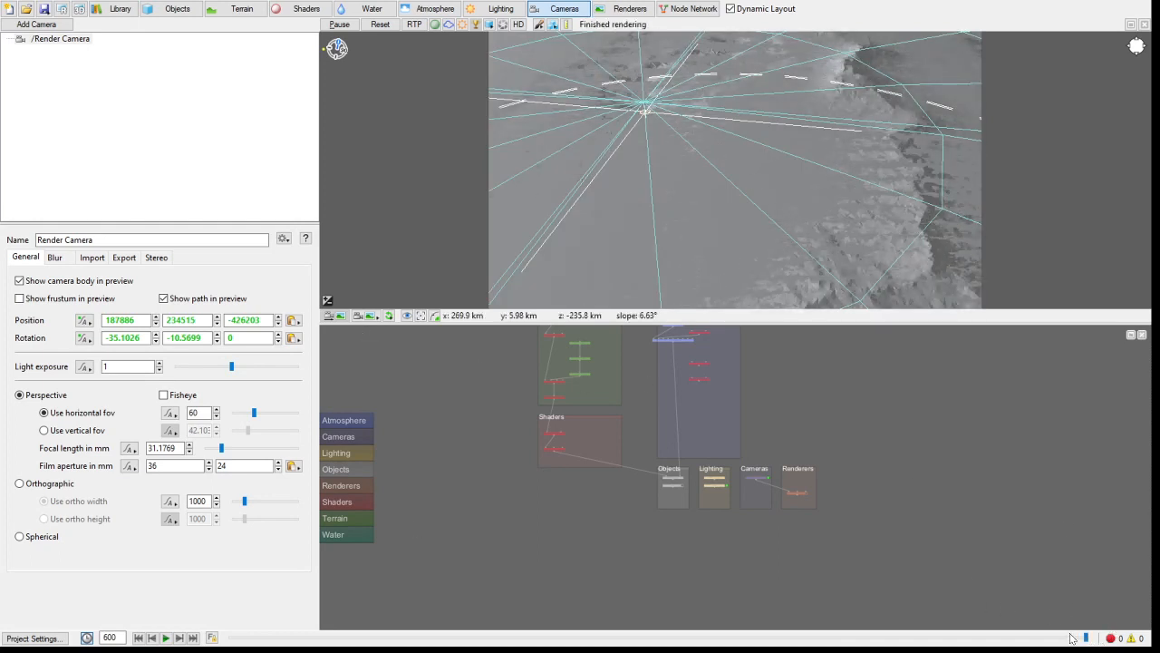
drag(1088, 639, 393, 638)
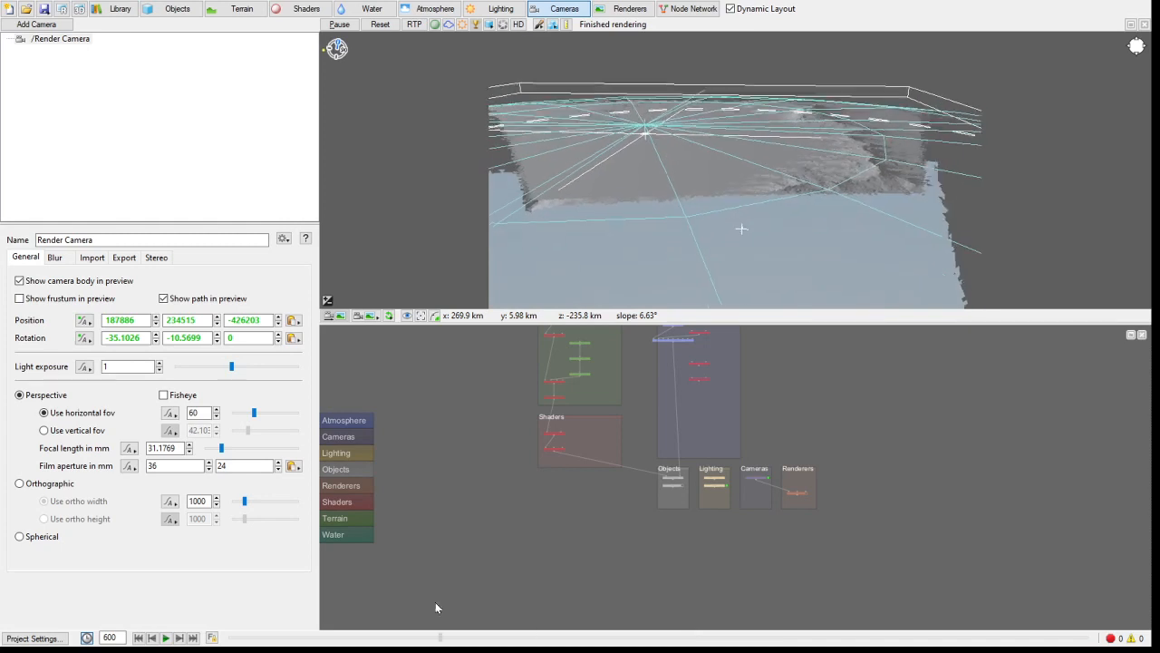
drag(419, 591, 1086, 638)
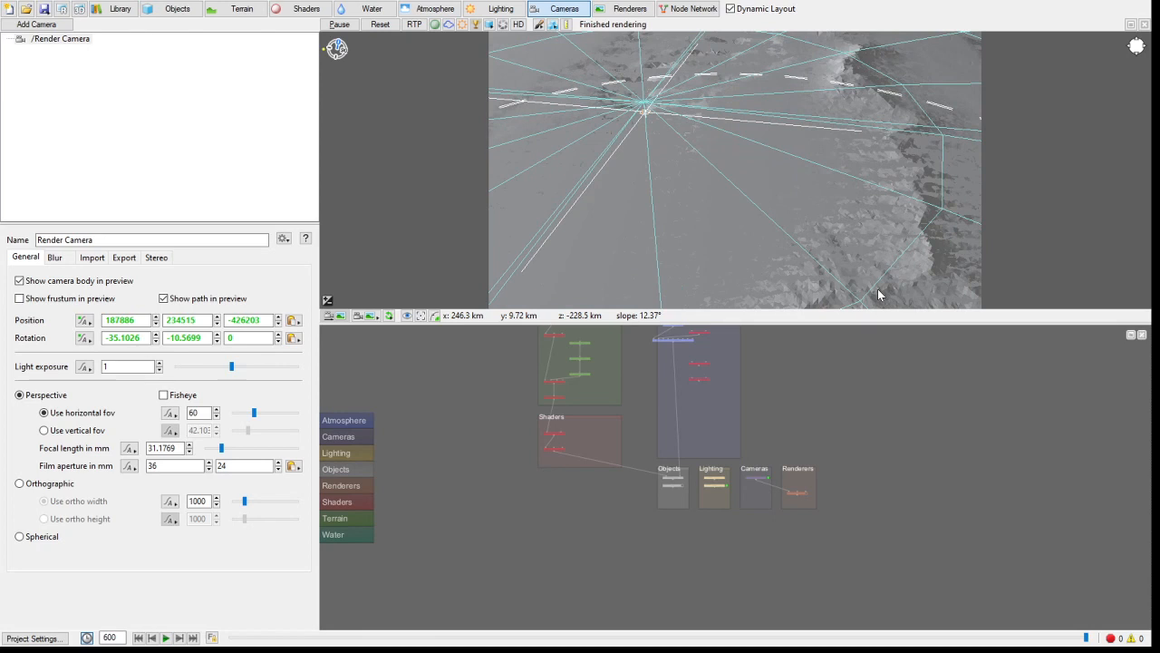
Step: Review the quality settings of Render 01 and of Atmosphere 01
click(630, 9)
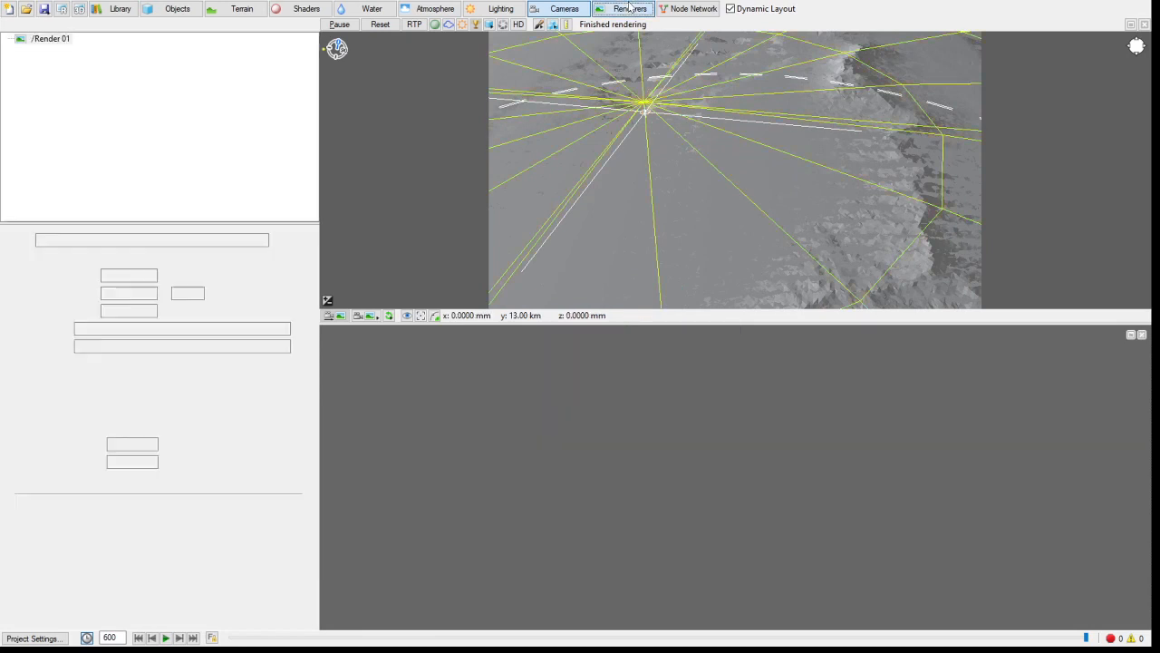
click(115, 464)
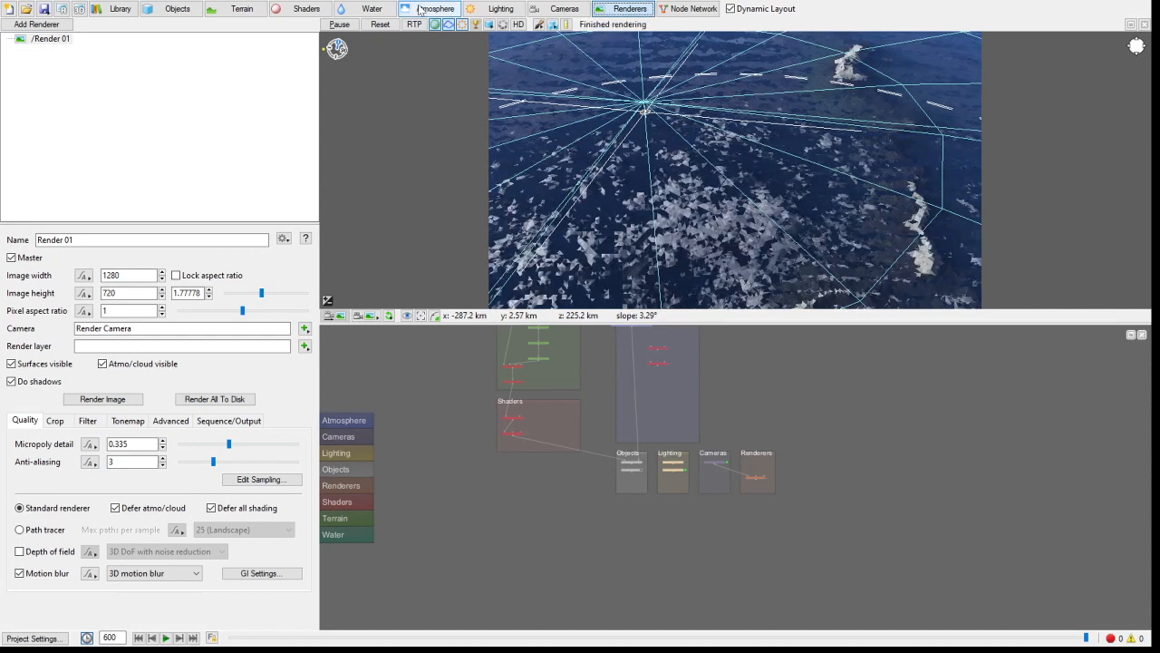
click(421, 10)
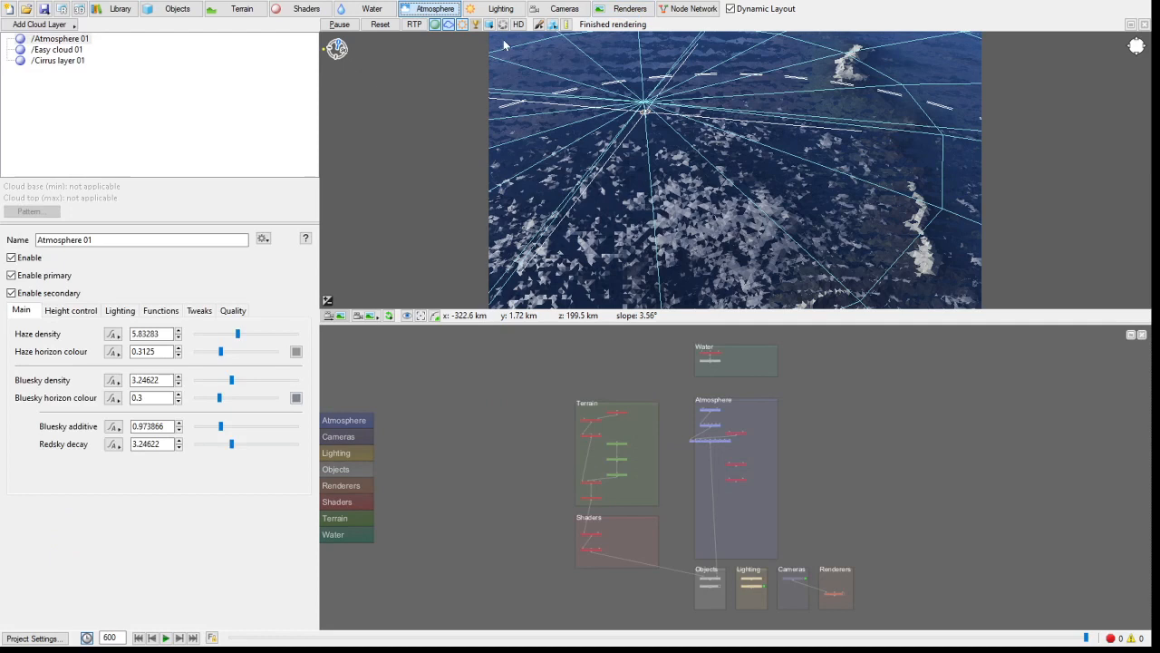
click(229, 310)
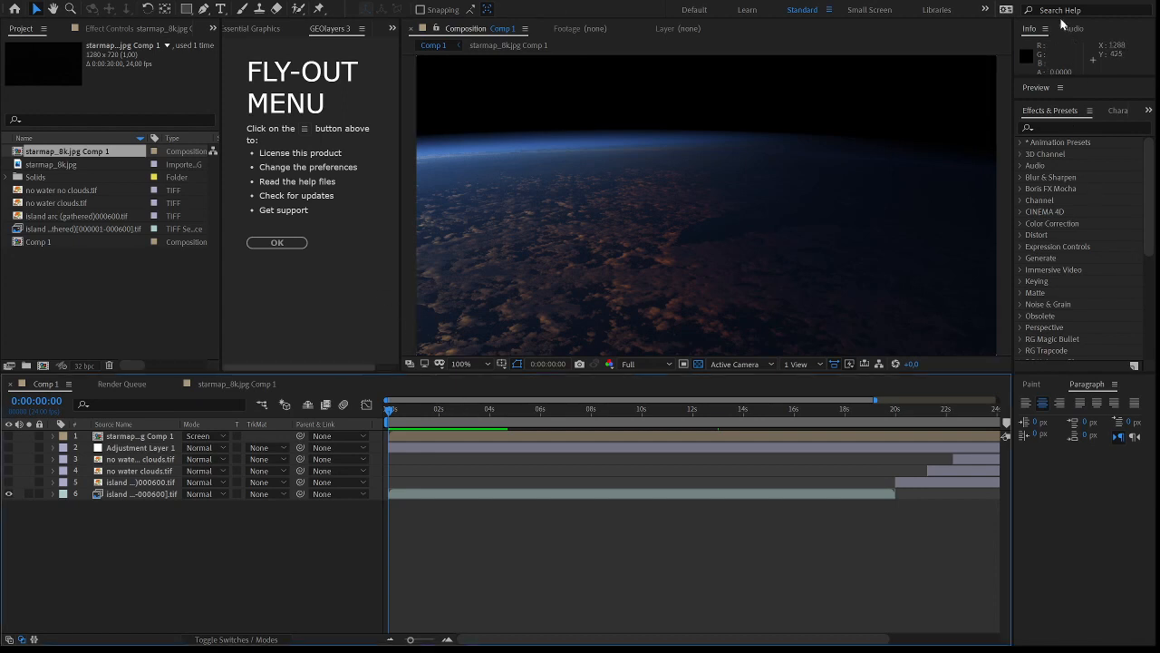
Step: Switch to After Effects and preview the rendered island arc sequence from the start of Comp 1
click(1103, 89)
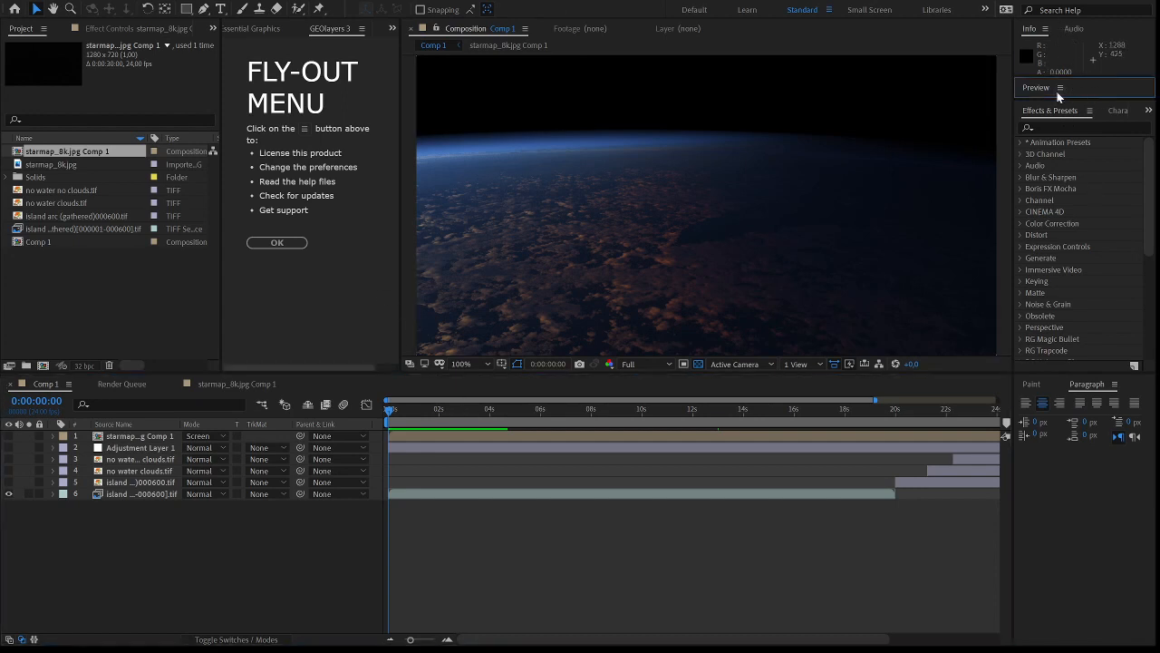
click(395, 411)
drag(395, 411, 388, 445)
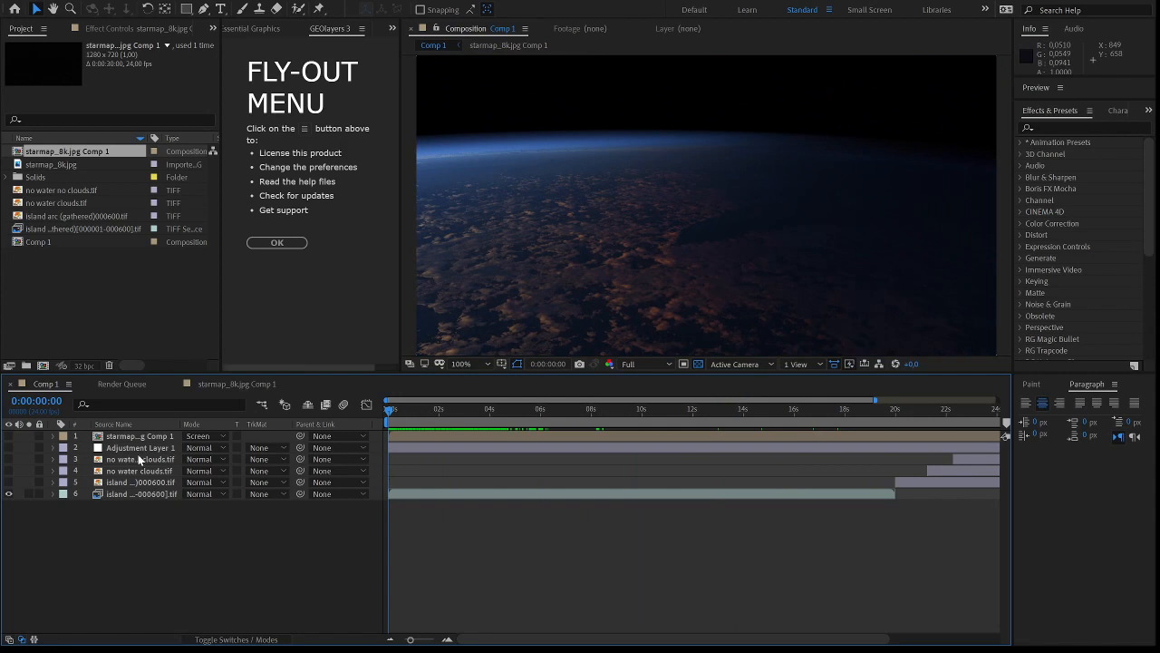
Step: Make Adjustment Layer 1 visible with uni.Glow disabled and show its Looks effect settings
click(8, 448)
click(51, 448)
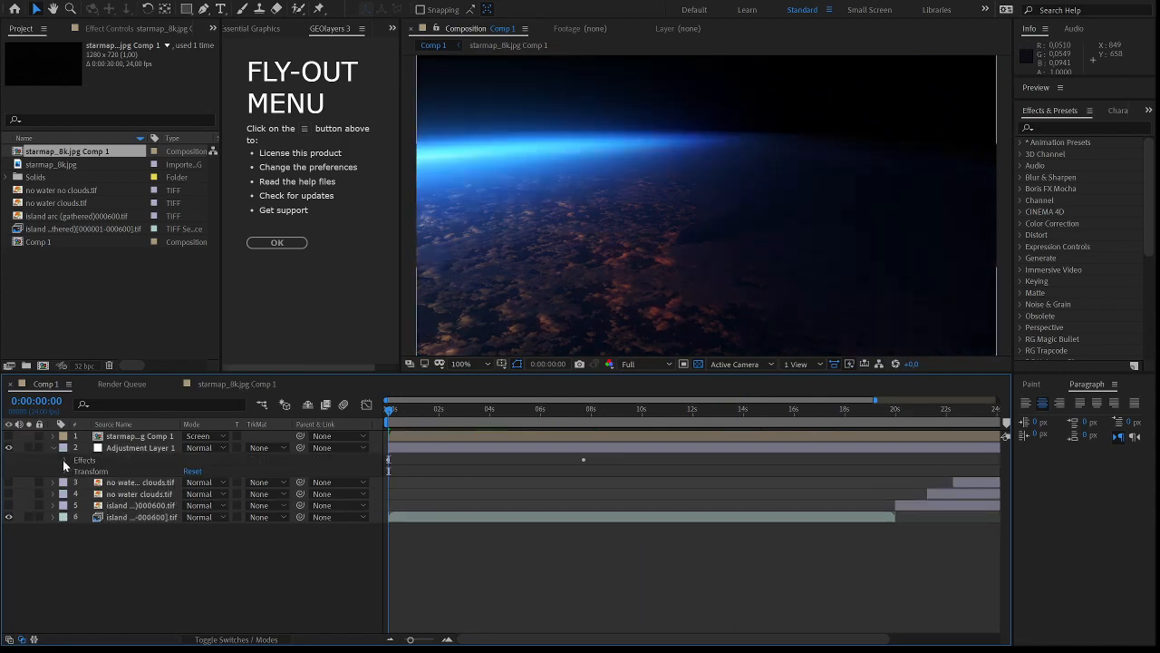
click(66, 460)
click(8, 482)
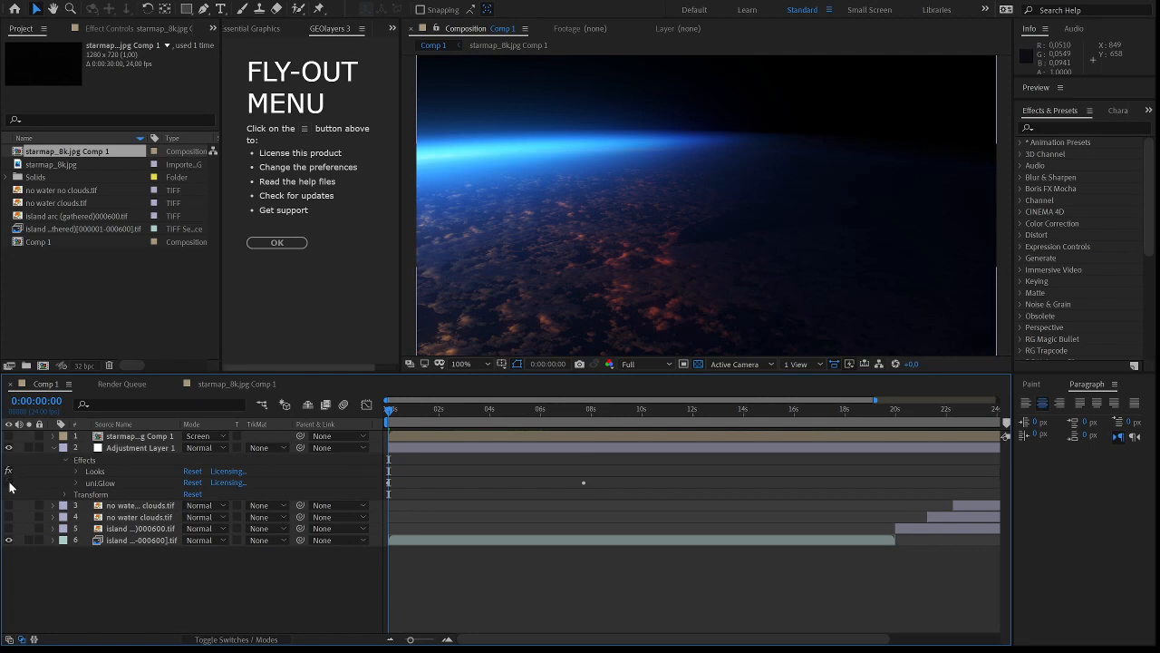
click(103, 471)
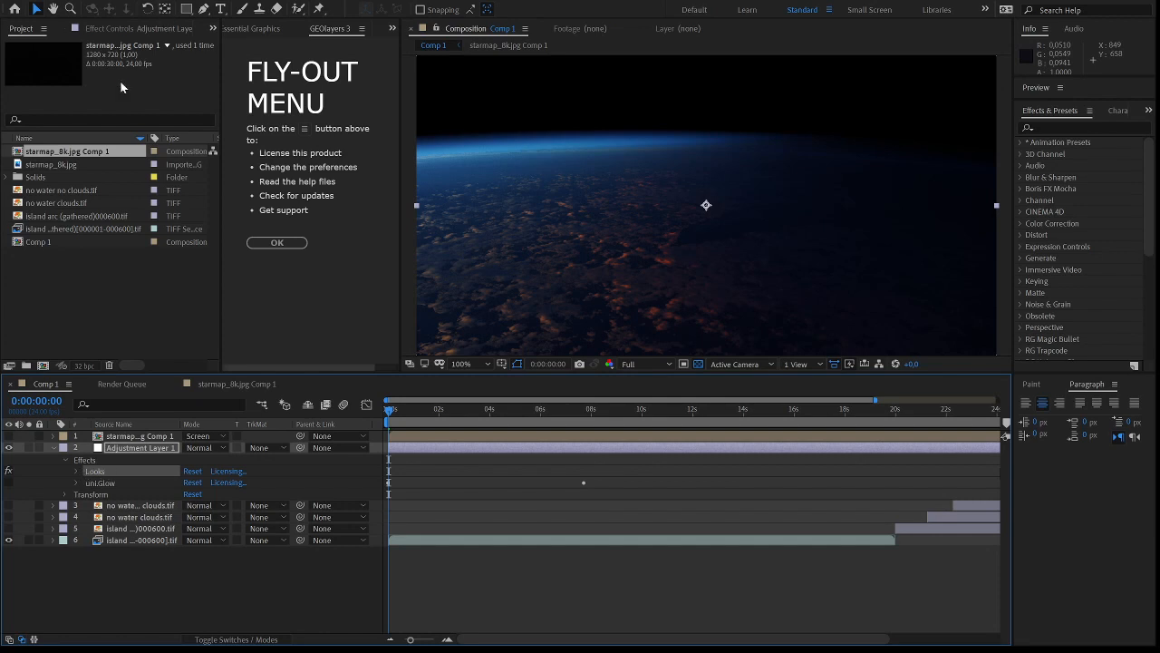
click(147, 30)
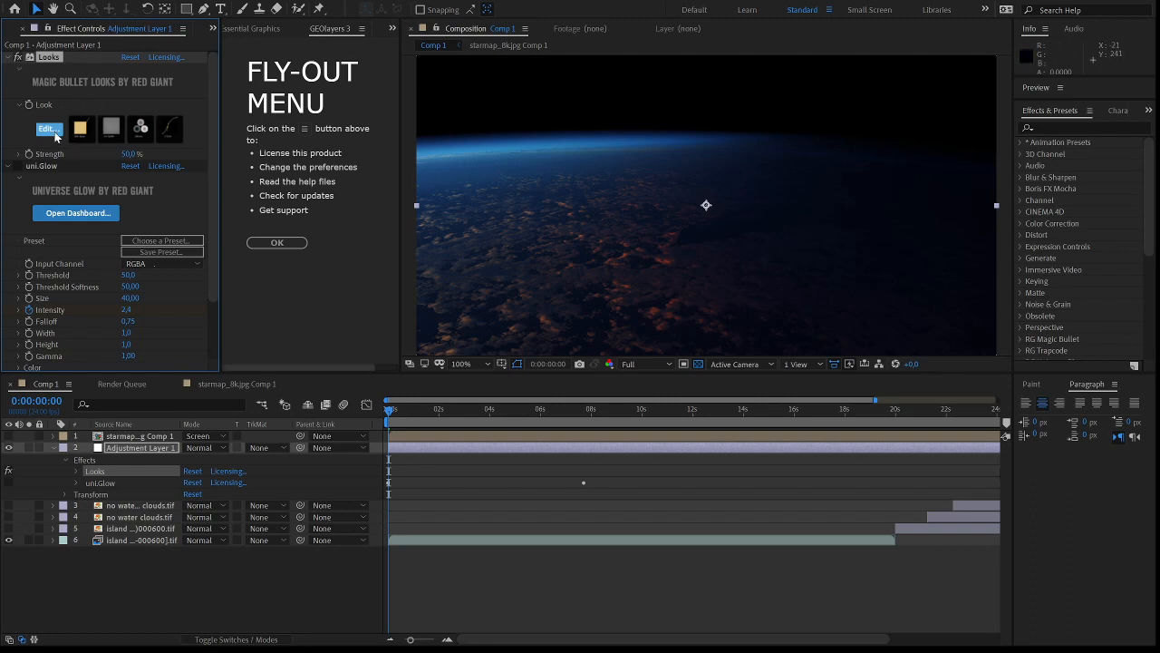
Step: Compare the first frame with the Looks effect switched off and on
click(16, 58)
click(16, 58)
click(18, 58)
click(18, 58)
click(19, 59)
click(19, 59)
Step: Enable uni.Glow on Adjustment Layer 1, comparing the frame with and without the glow
click(18, 167)
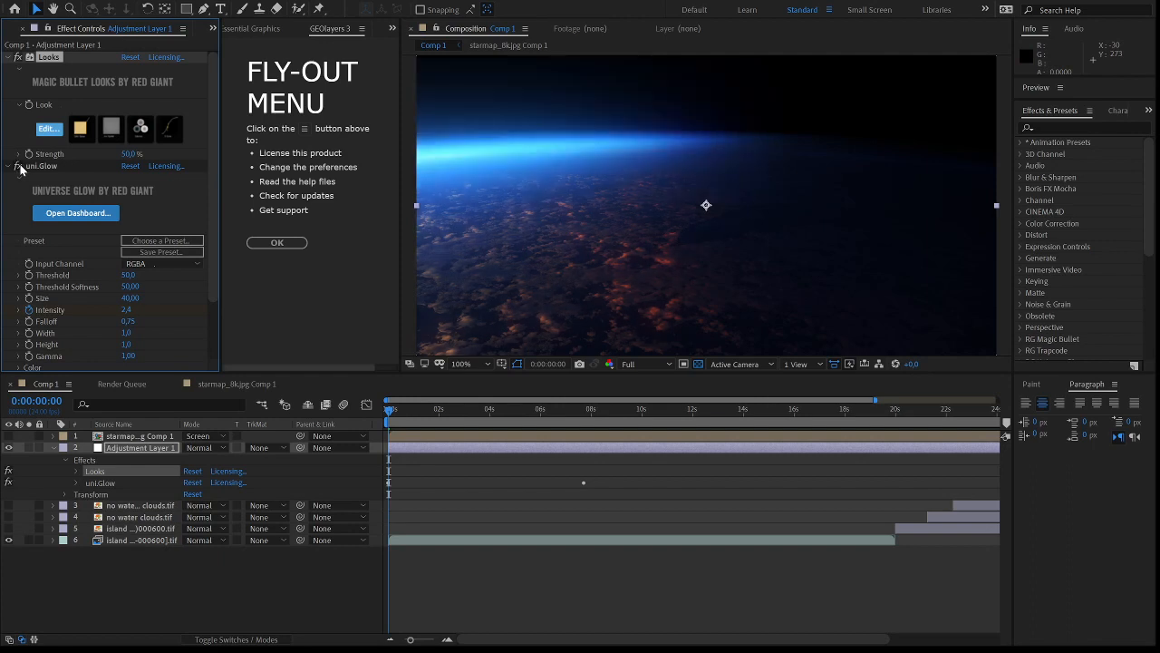
click(18, 166)
click(19, 167)
Step: Scrub Comp 1 from the start to about 0:00:17:19 and back to check the animated glow intensity
drag(390, 416, 614, 450)
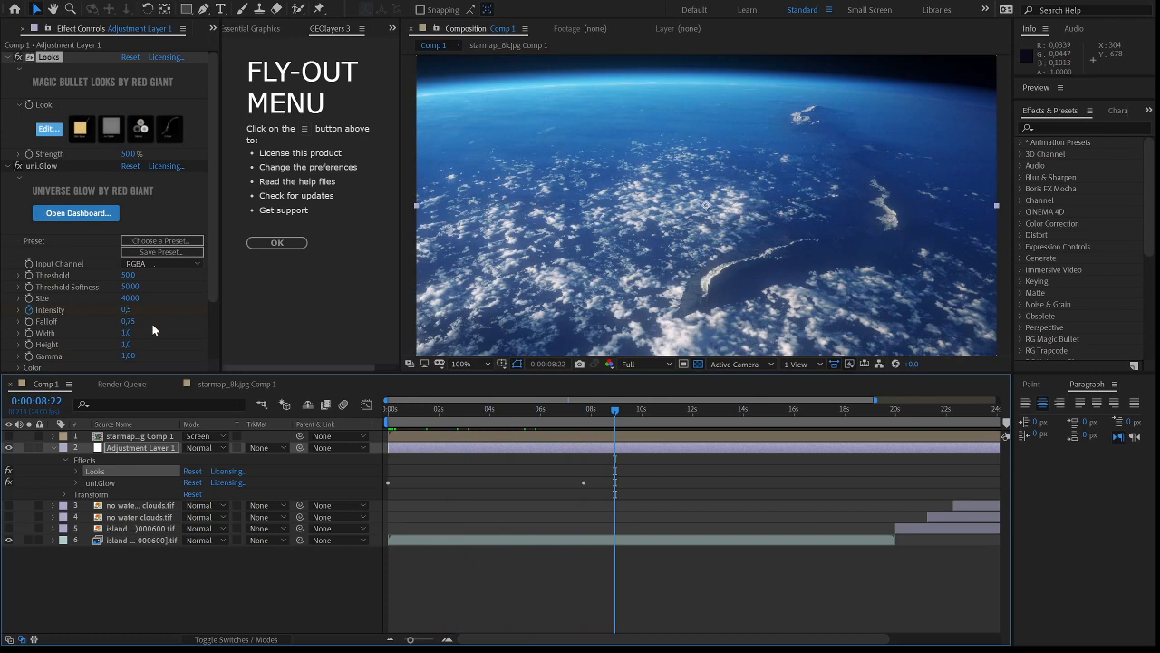
drag(615, 412, 660, 417)
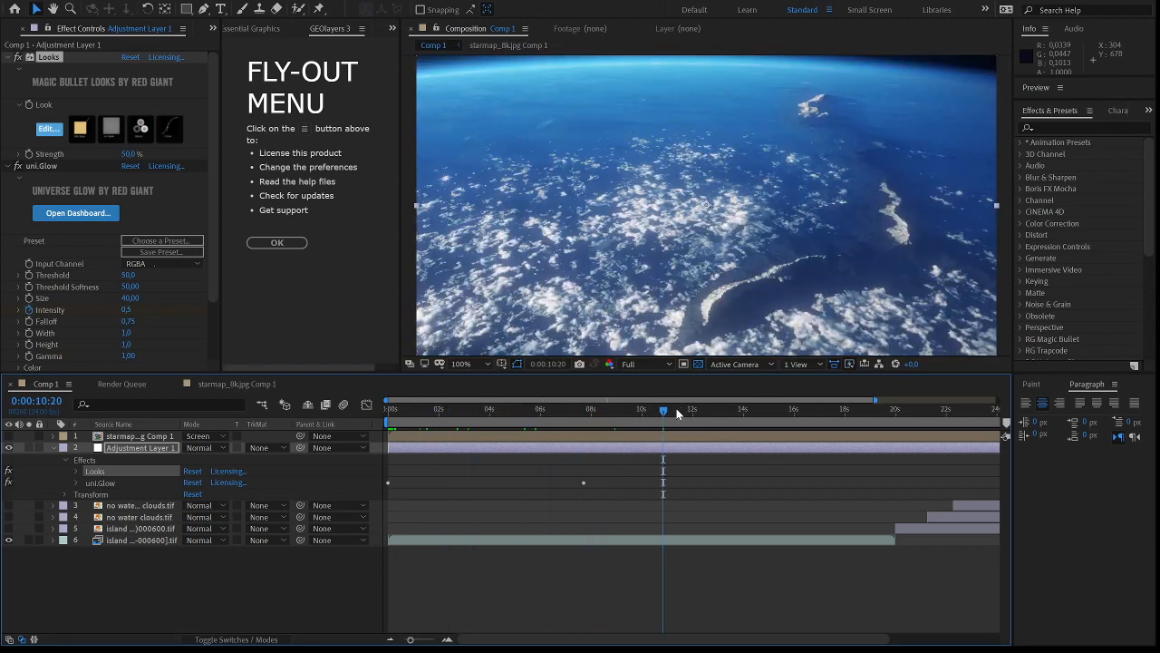
drag(661, 409, 837, 427)
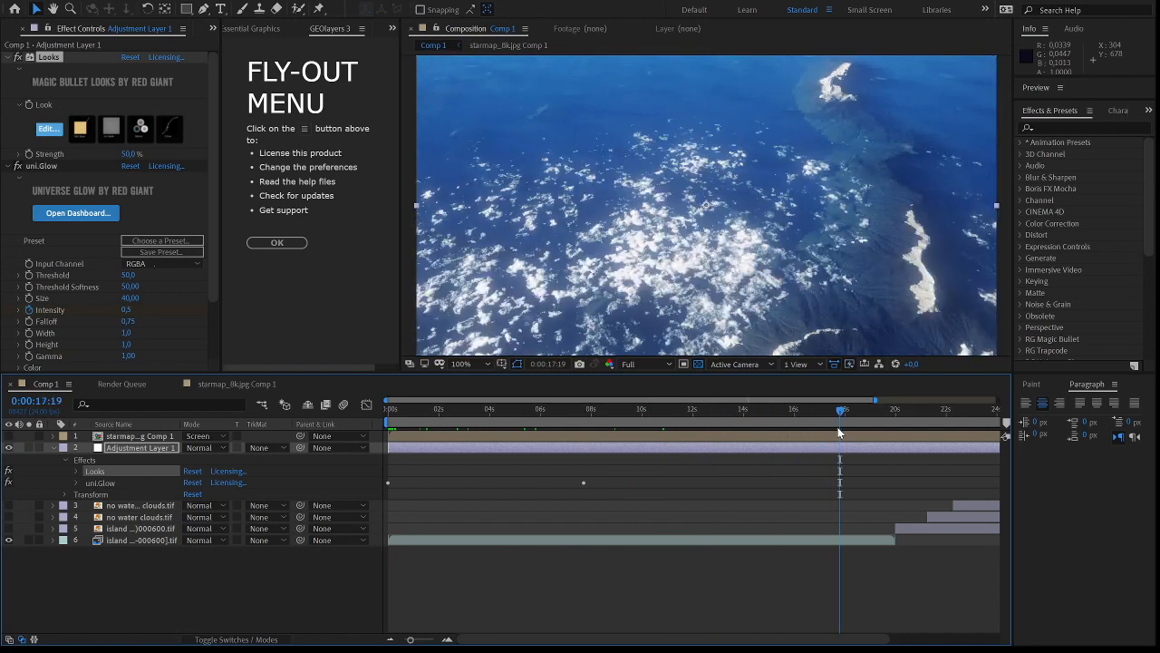
drag(843, 412, 388, 410)
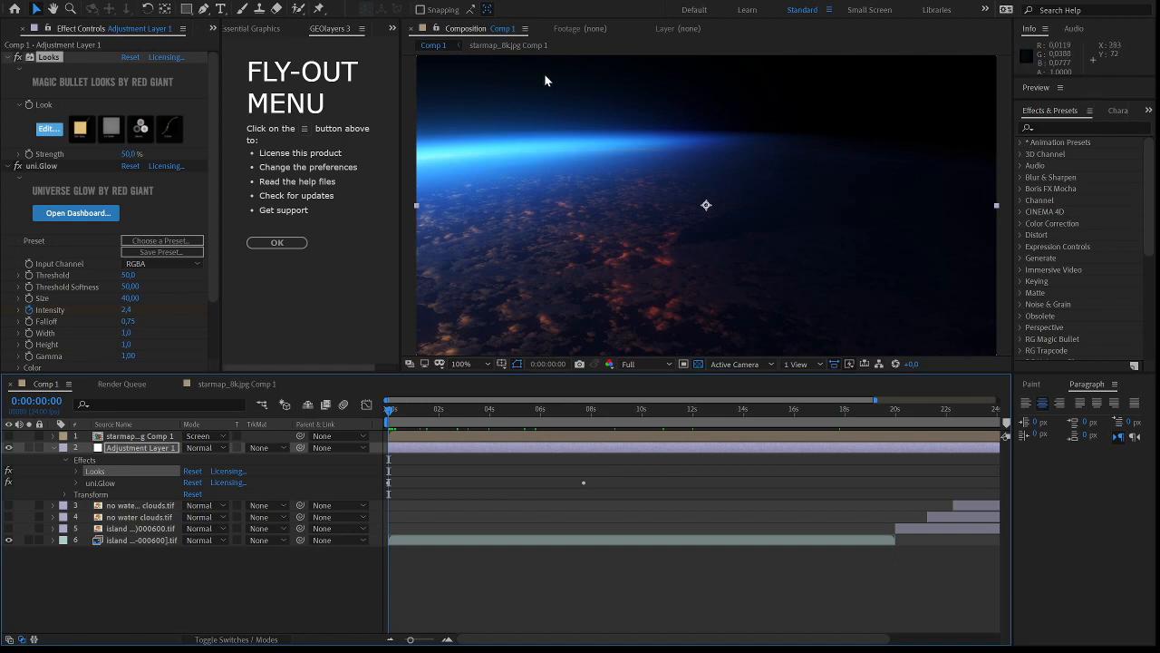
Step: Make the starmap_8k.jpg Comp 1 layer visible and show the whole outline of its Mask 1
click(8, 436)
click(52, 435)
click(100, 460)
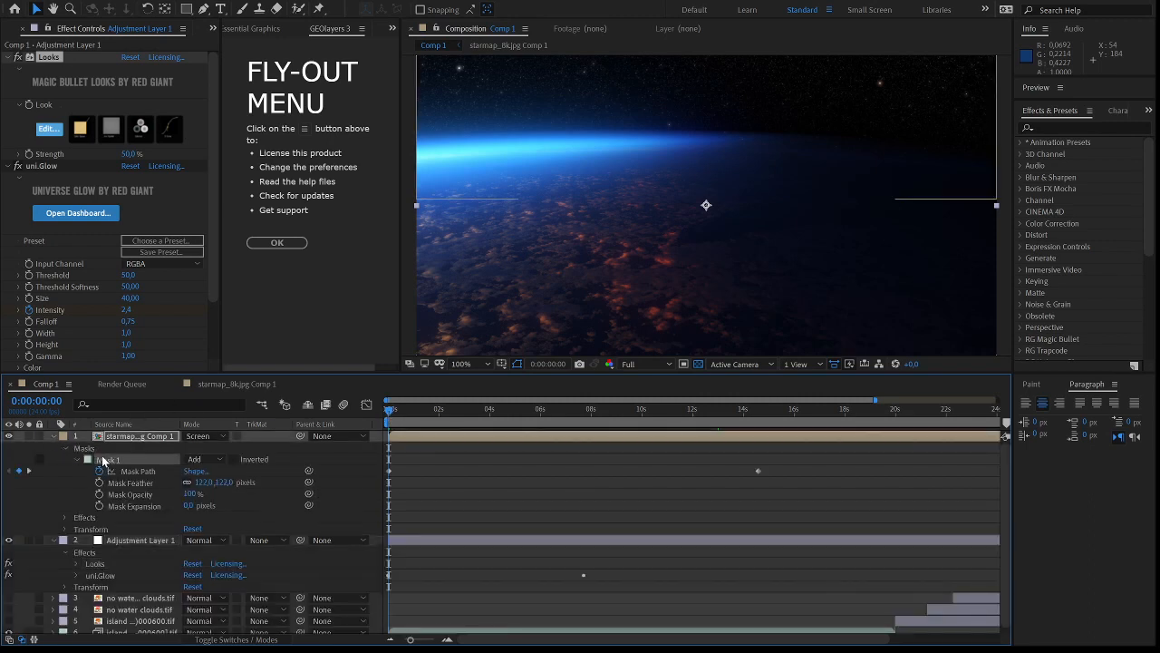
scroll(529, 274, down, 2)
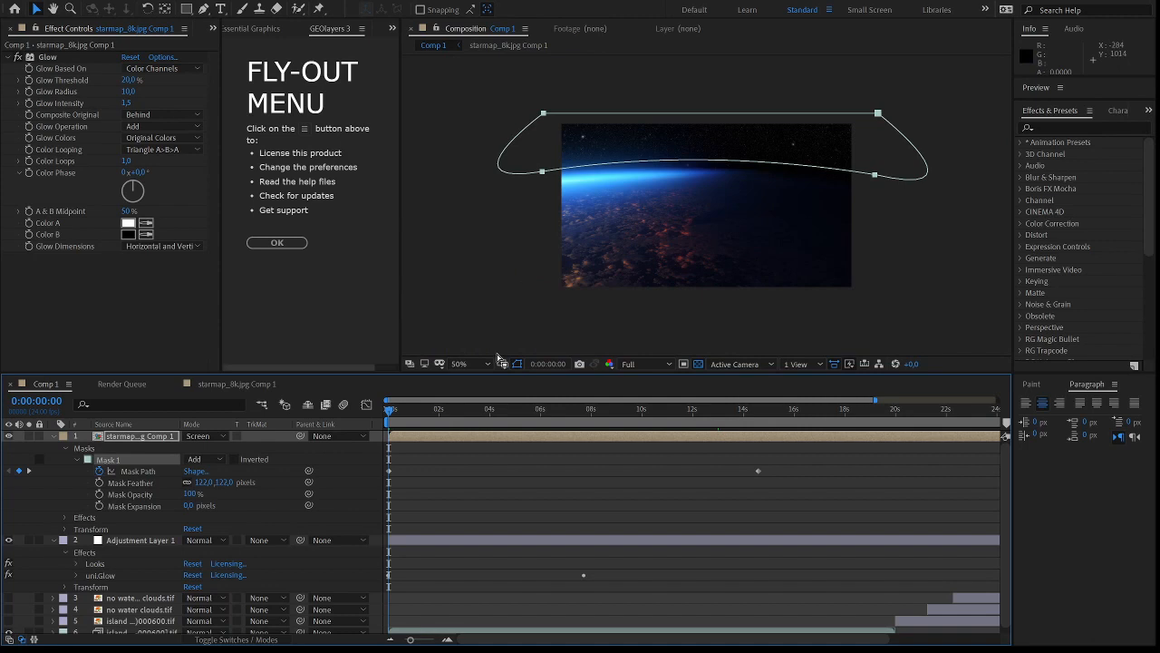
Step: Scrub the timeline from the start to about 0:00:19:10 to examine the starmap's animated mask path
click(391, 410)
drag(408, 410, 647, 472)
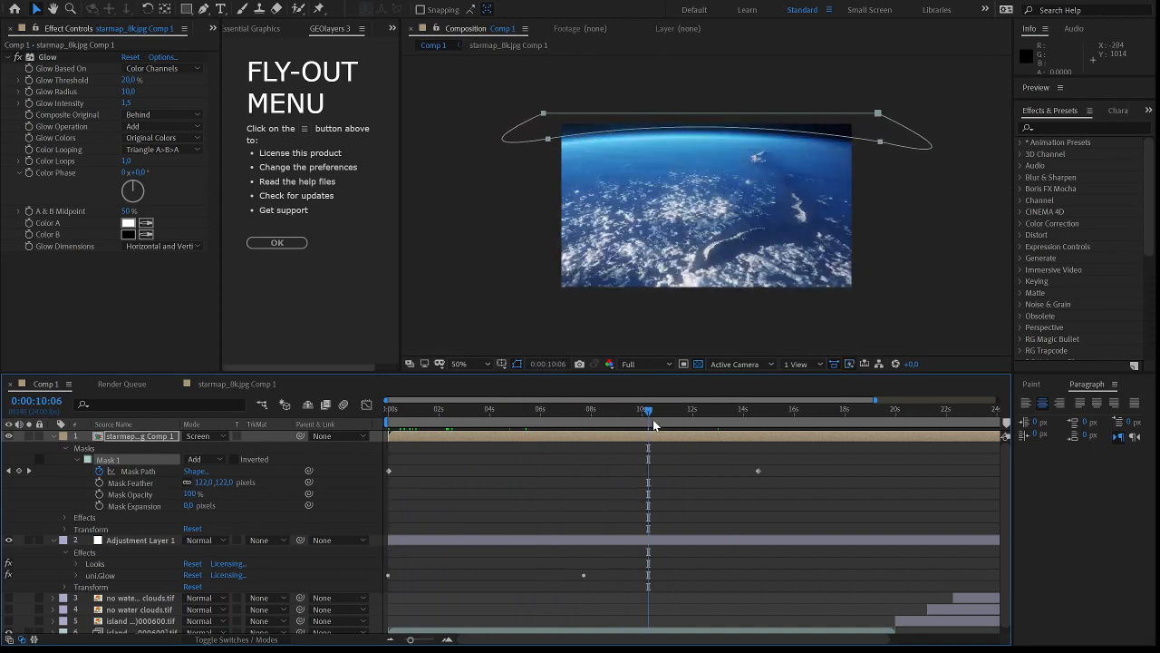
drag(644, 409, 881, 444)
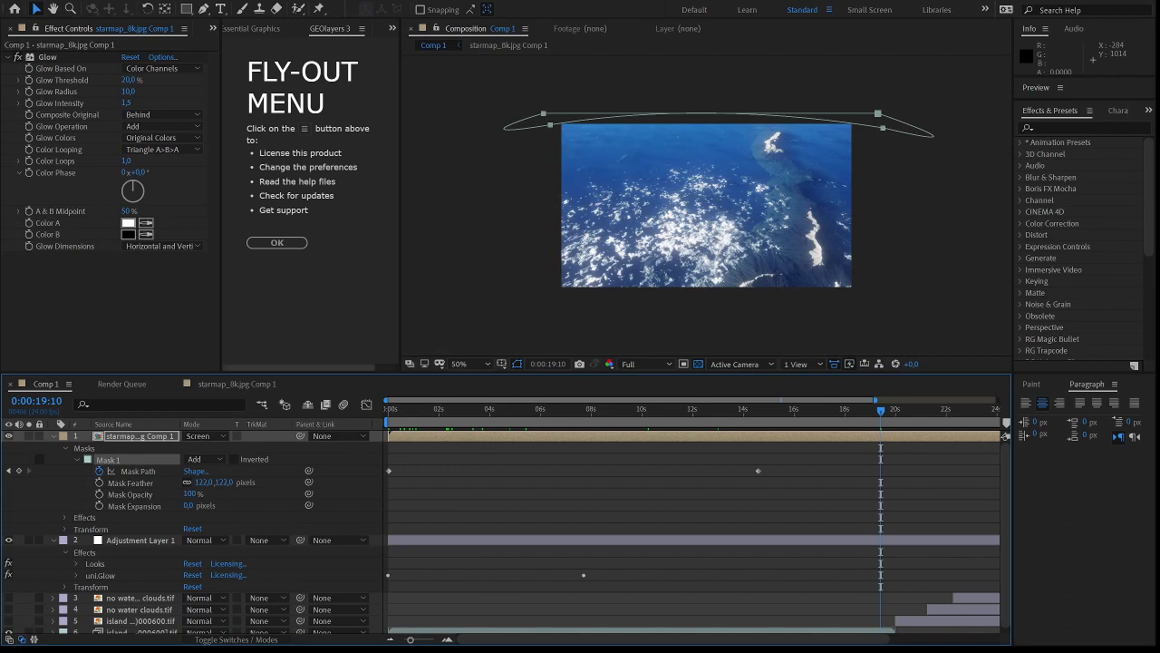